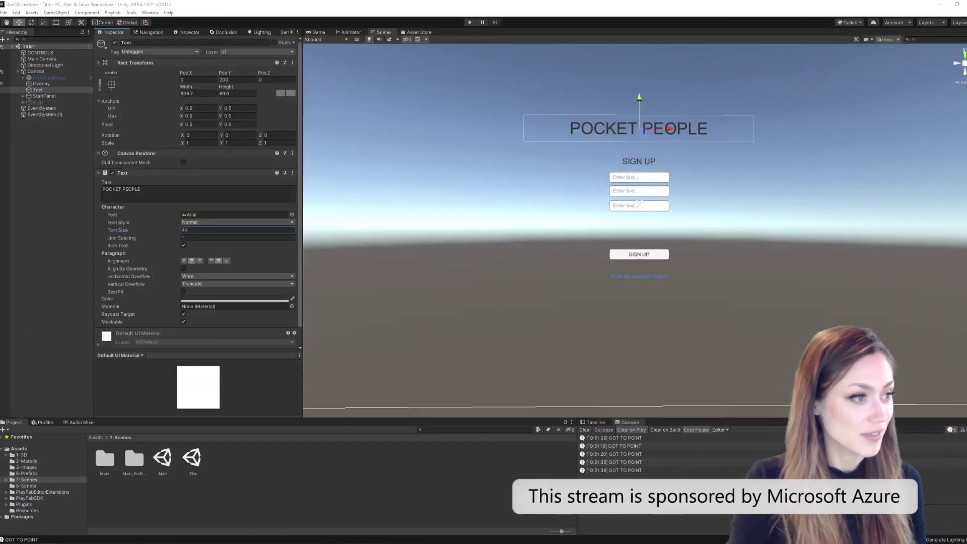
# - Expand StartPanel and HUD, then hide SignUpTab and show LoginTab
pyautogui.click(483, 157)
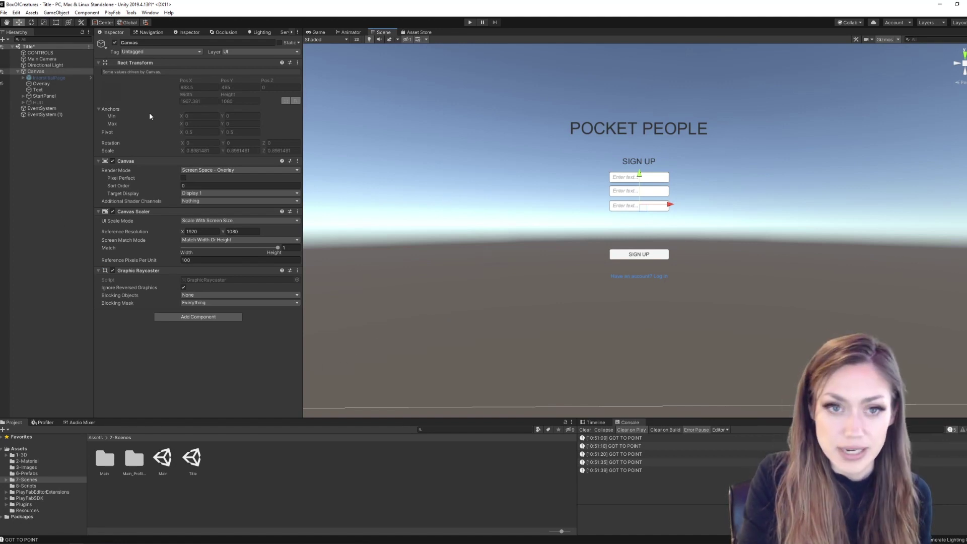
pyautogui.click(23, 102)
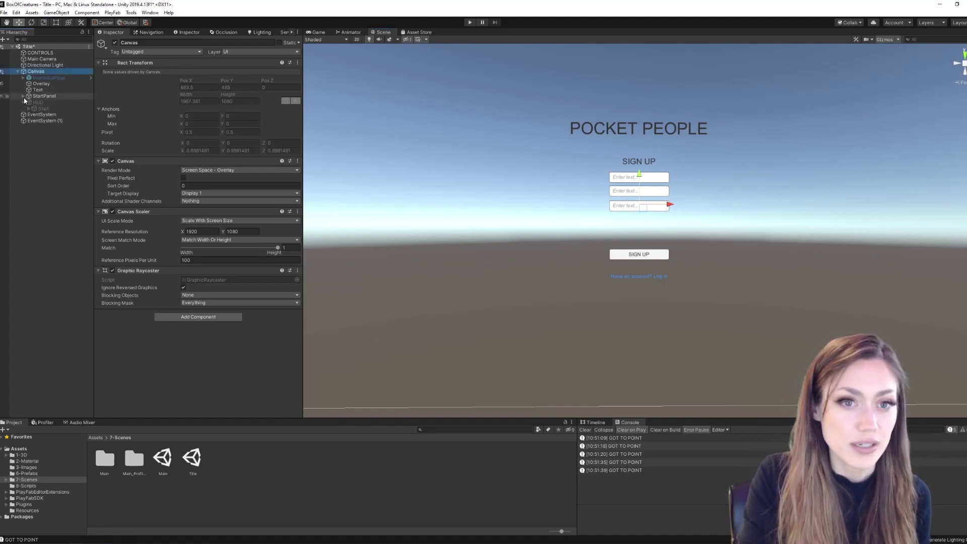
pyautogui.click(24, 97)
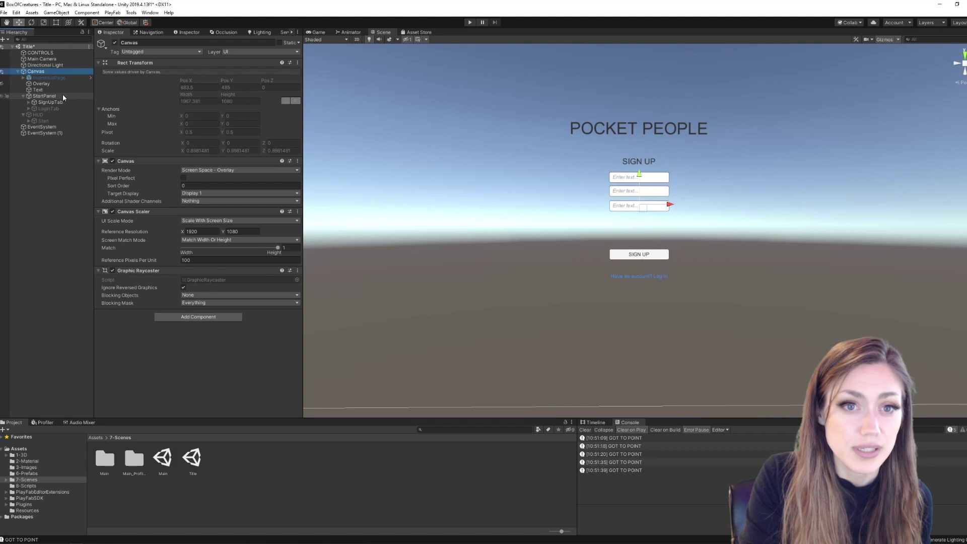
pyautogui.click(63, 96)
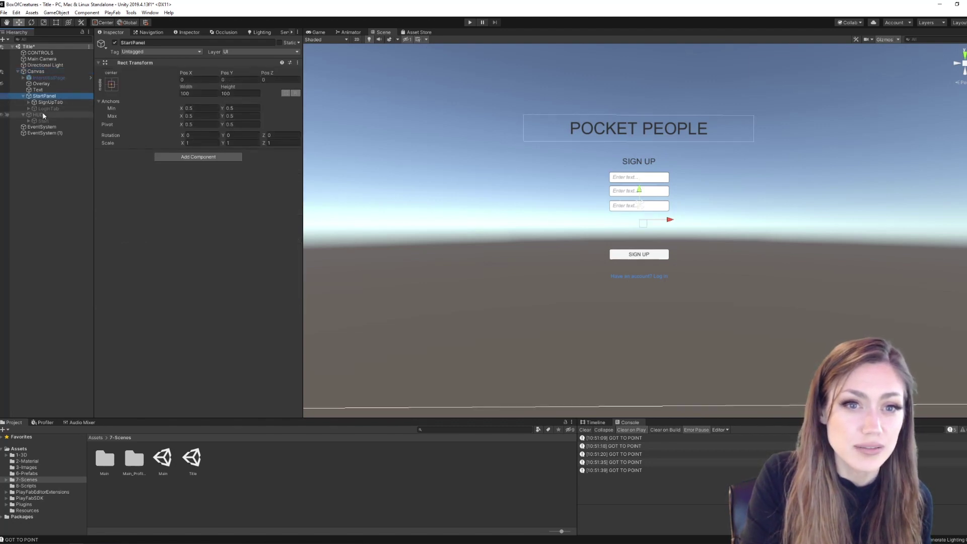
pyautogui.click(67, 103)
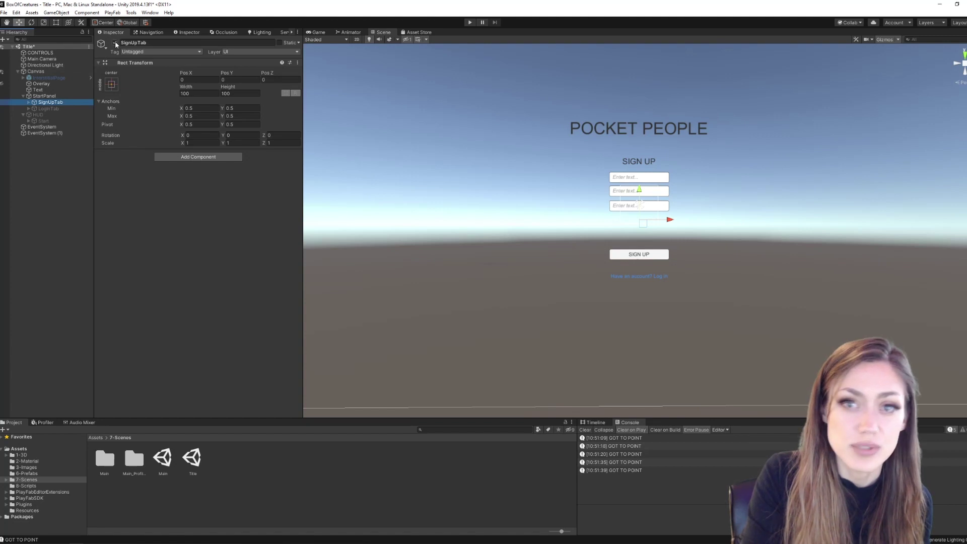
pyautogui.click(113, 43)
pyautogui.click(75, 108)
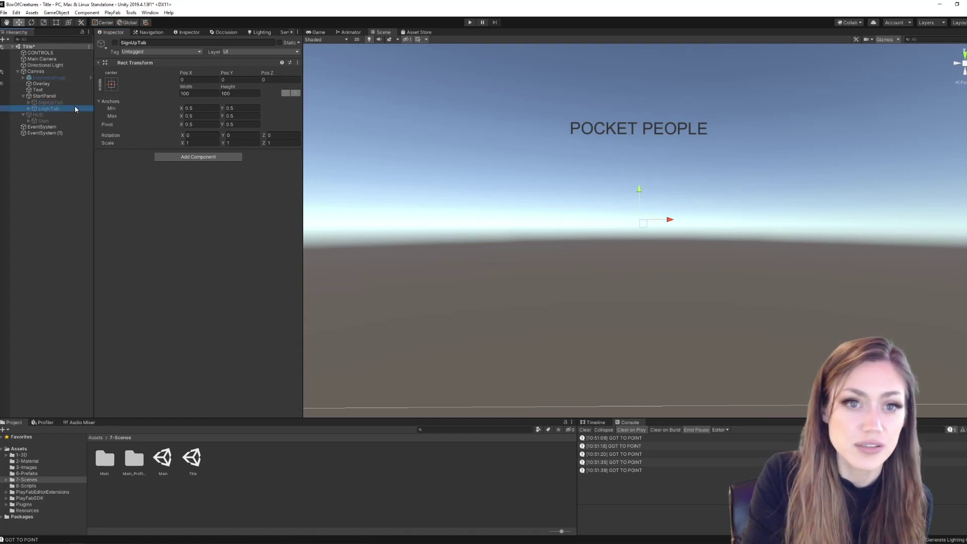
pyautogui.click(114, 43)
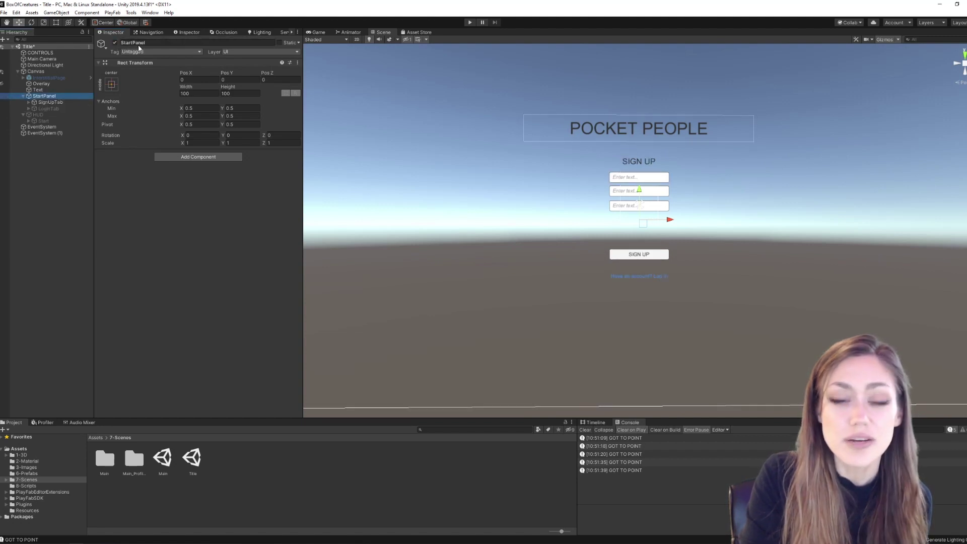
# - Hide the whole StartPanel and show the HUD with its START GAME button
pyautogui.click(114, 43)
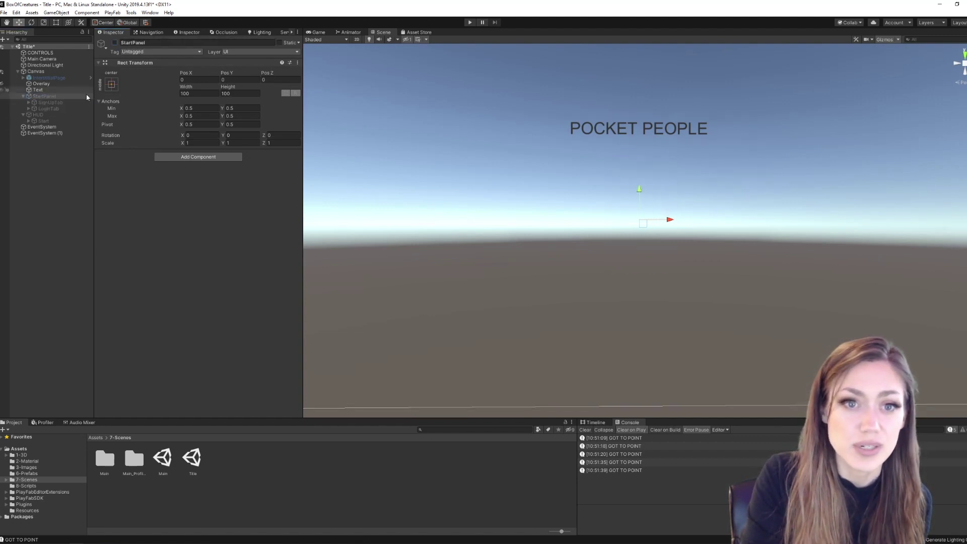
pyautogui.click(41, 114)
pyautogui.click(114, 43)
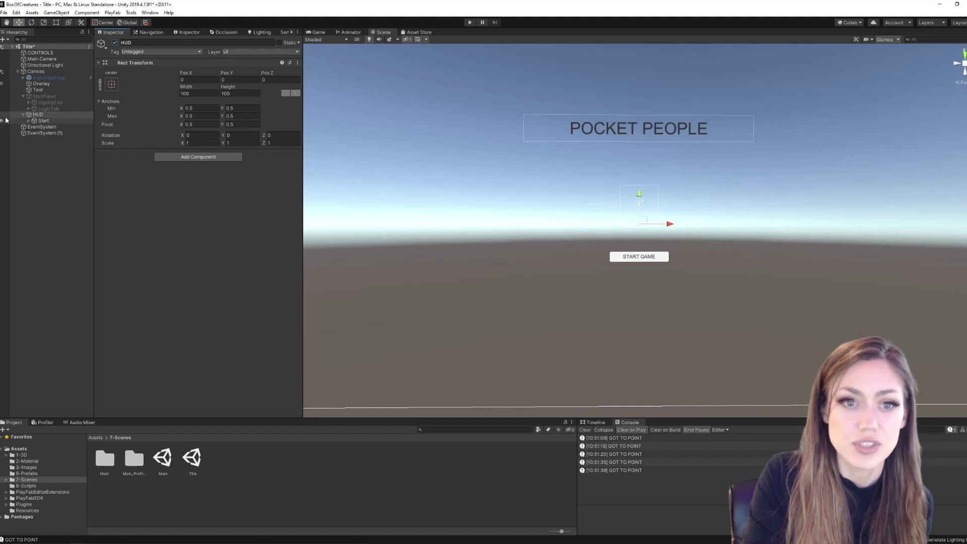
# - Make the Start button taller and wider and relabel its text BEGIN
pyautogui.click(29, 119)
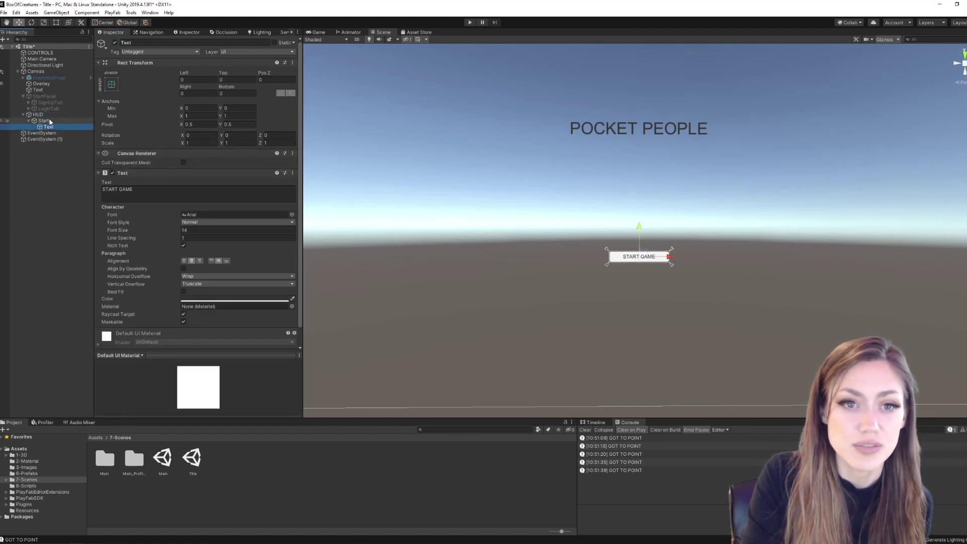
pyautogui.click(43, 120)
pyautogui.scroll(-5, 200, 205)
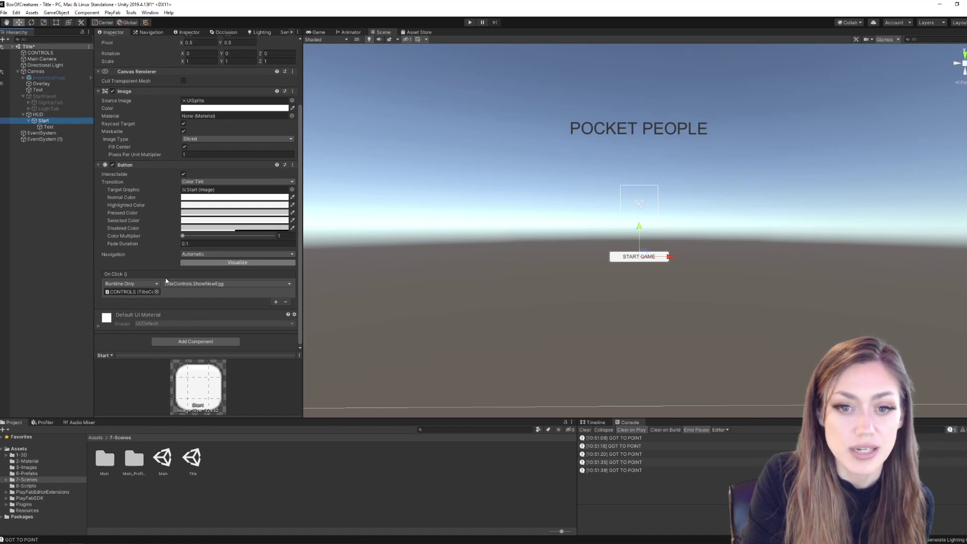
pyautogui.scroll(5, 167, 117)
pyautogui.moveTo(213, 85); pyautogui.dragTo(627, 274)
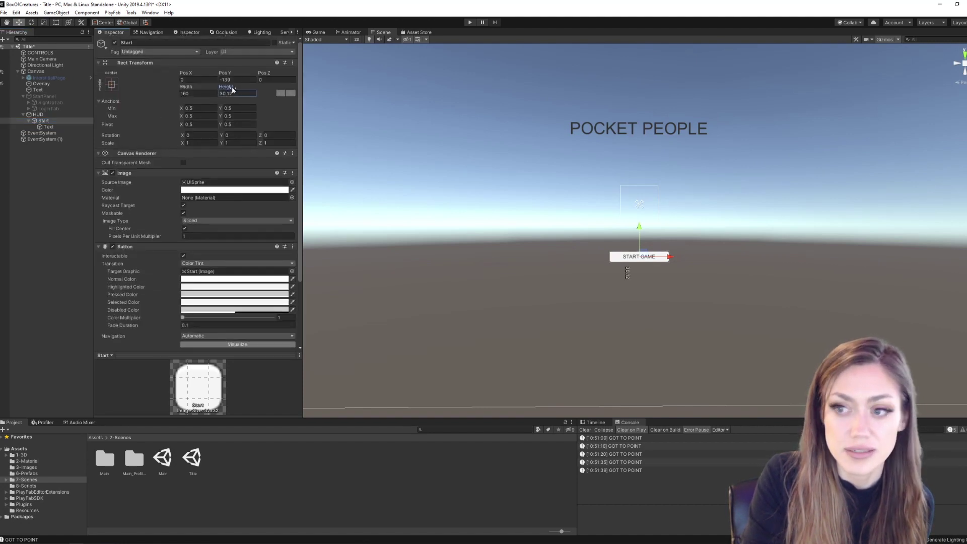
pyautogui.moveTo(185, 89); pyautogui.dragTo(296, 90)
pyautogui.click(29, 120)
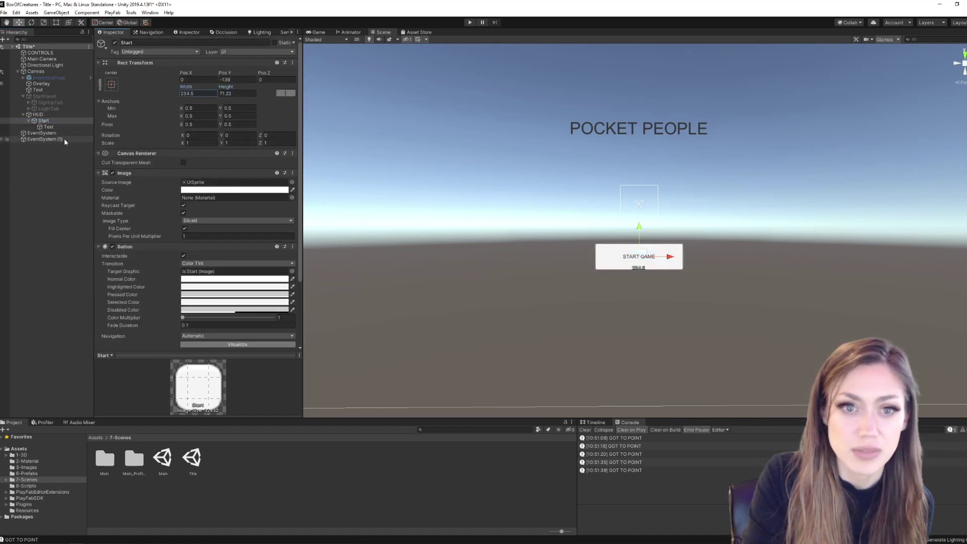
pyautogui.click(138, 199)
pyautogui.write('BEG')
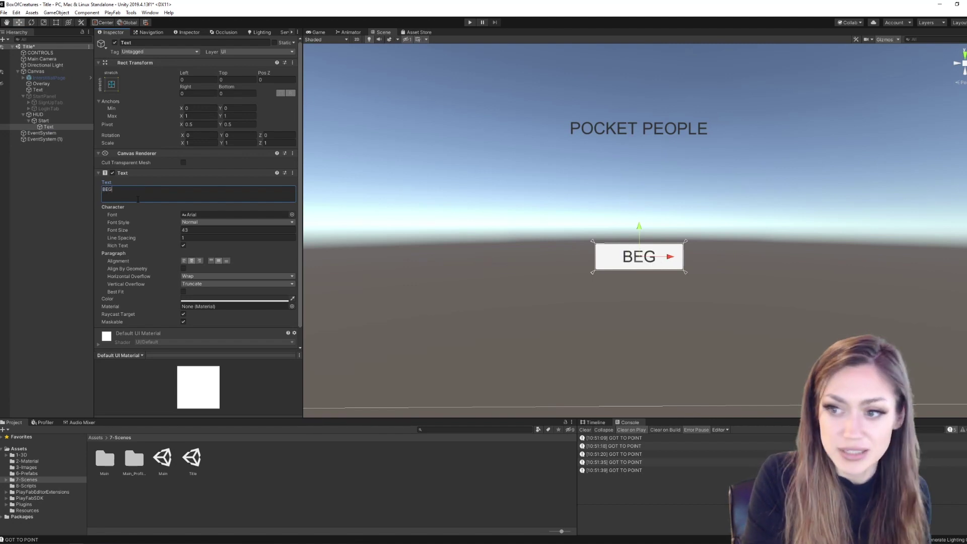
pyautogui.write('IN')
pyautogui.click(70, 209)
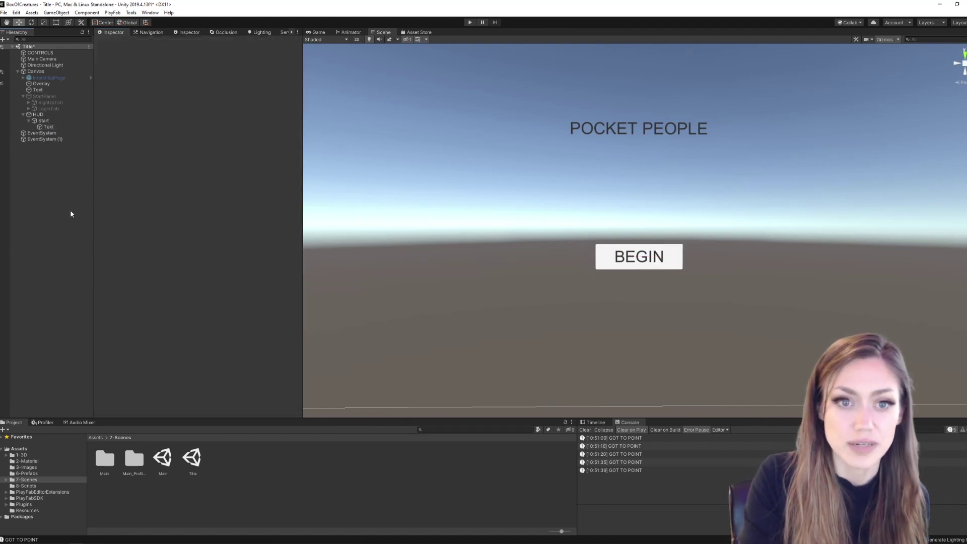
# - Hide the HUD and show the sign-up StartPanel again
pyautogui.click(45, 114)
pyautogui.click(114, 42)
pyautogui.click(44, 96)
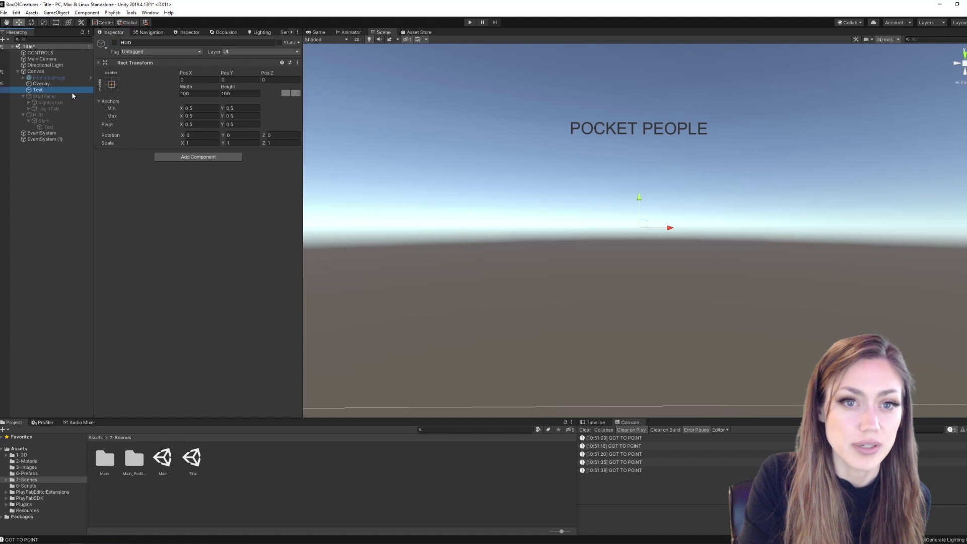
pyautogui.click(115, 43)
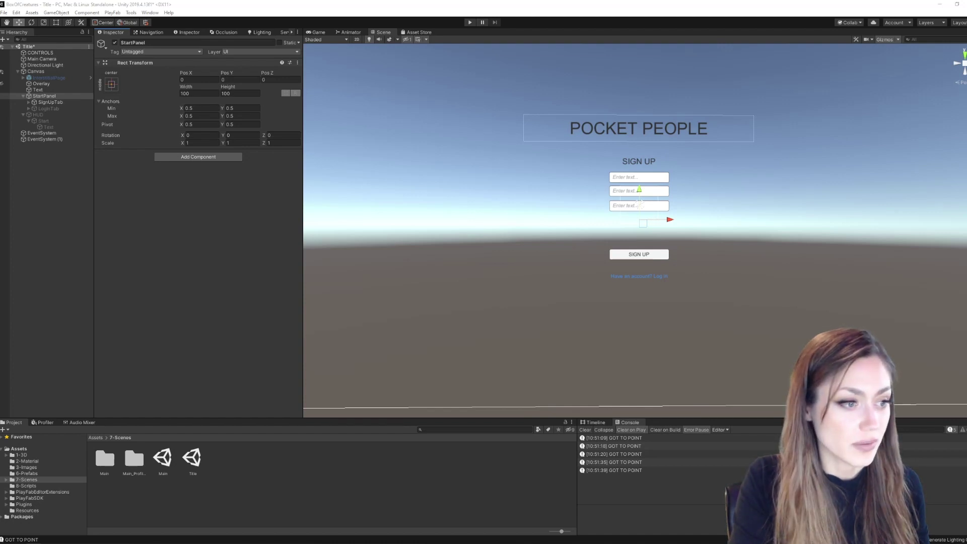
# - Open the Unity3D (C#) SDK page from the PlayFab docs sidebar
pyautogui.hotkey('alt', 'Tab')
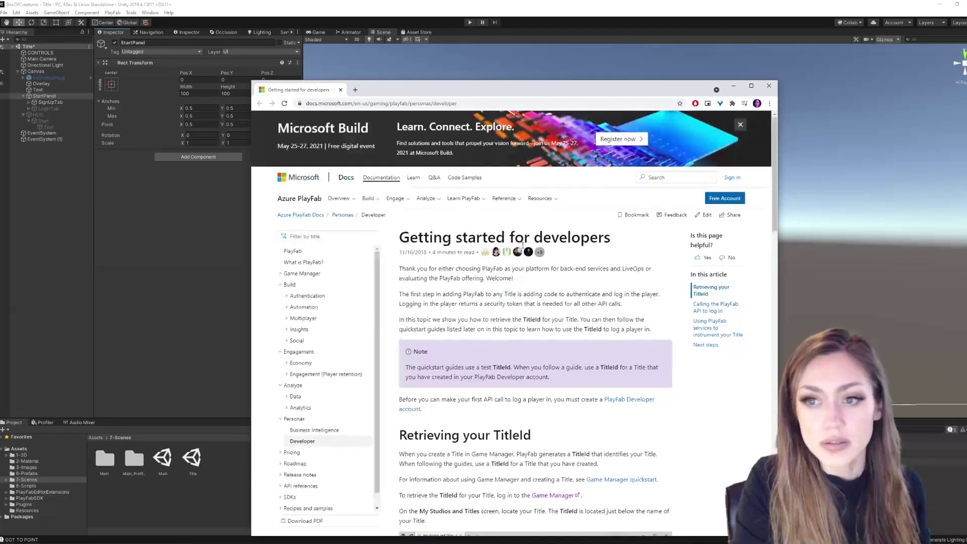
pyautogui.moveTo(518, 90); pyautogui.dragTo(511, 26)
pyautogui.scroll(-5, 315, 257)
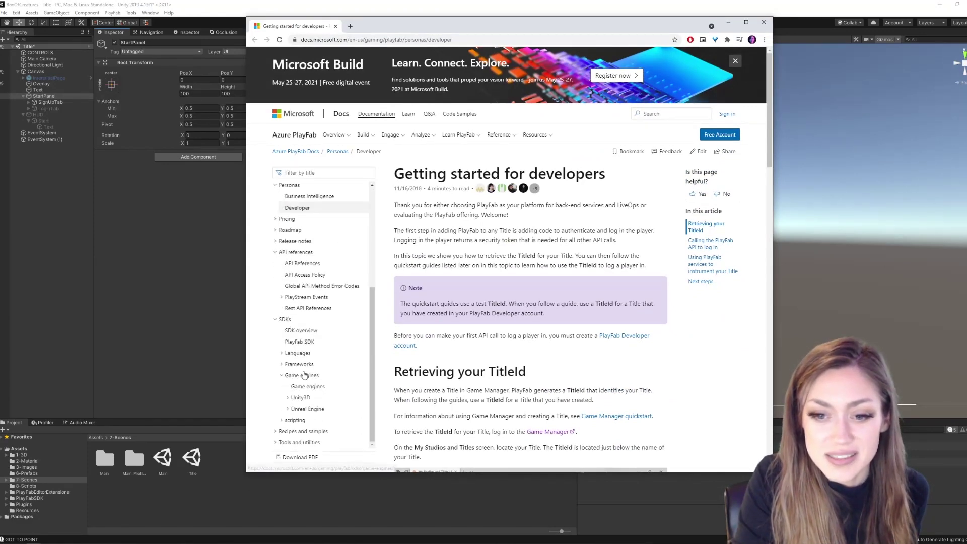
pyautogui.click(301, 396)
pyautogui.scroll(-1, 333, 374)
pyautogui.click(306, 366)
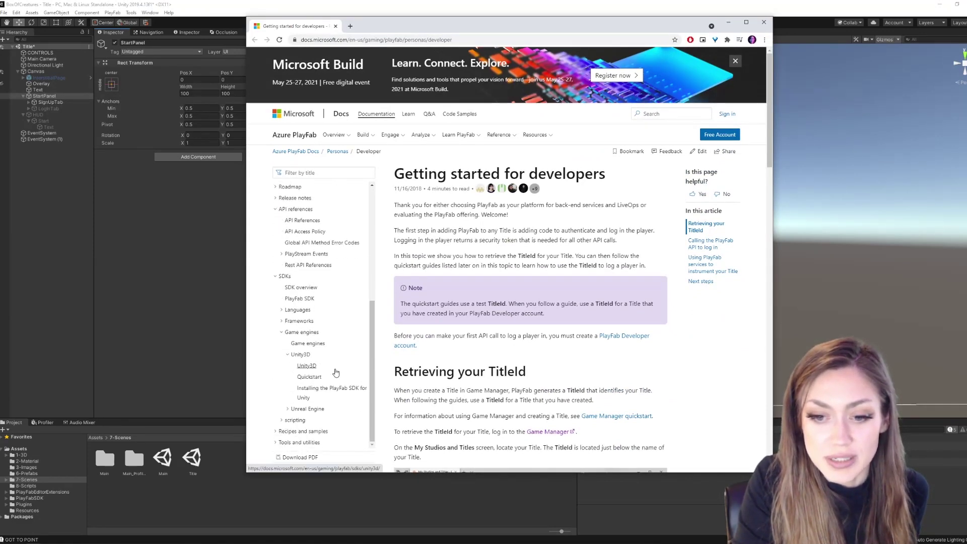
pyautogui.scroll(2, 529, 304)
pyautogui.scroll(1, 502, 316)
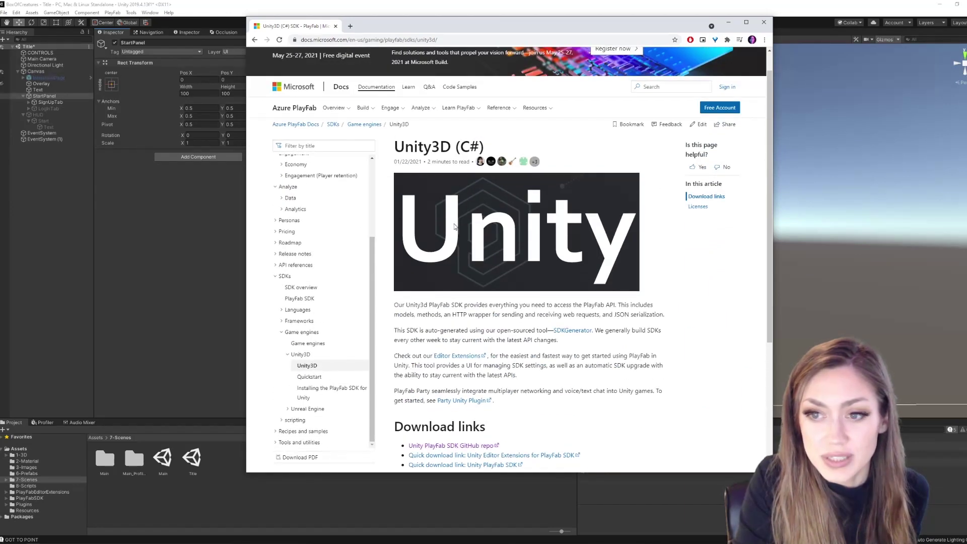
pyautogui.scroll(-2, 502, 325)
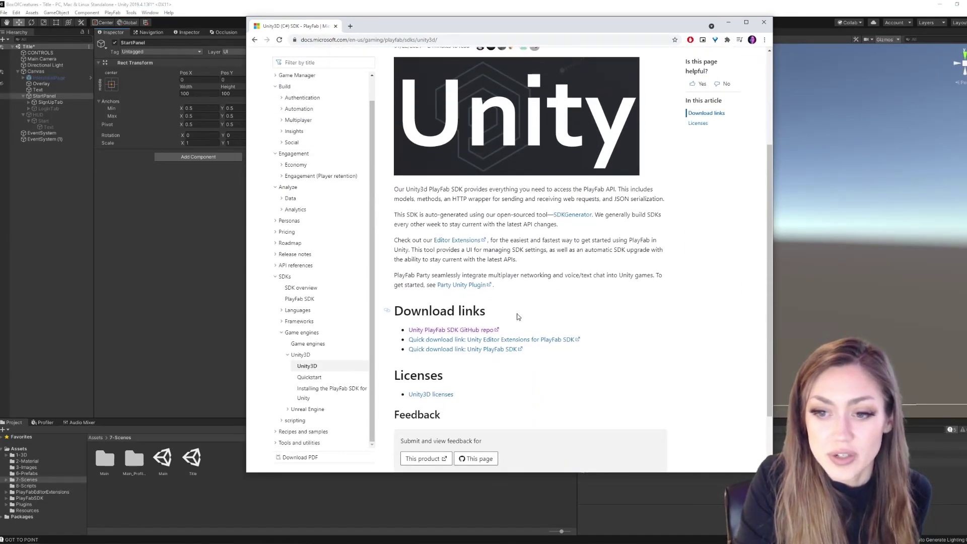
pyautogui.scroll(-1, 506, 325)
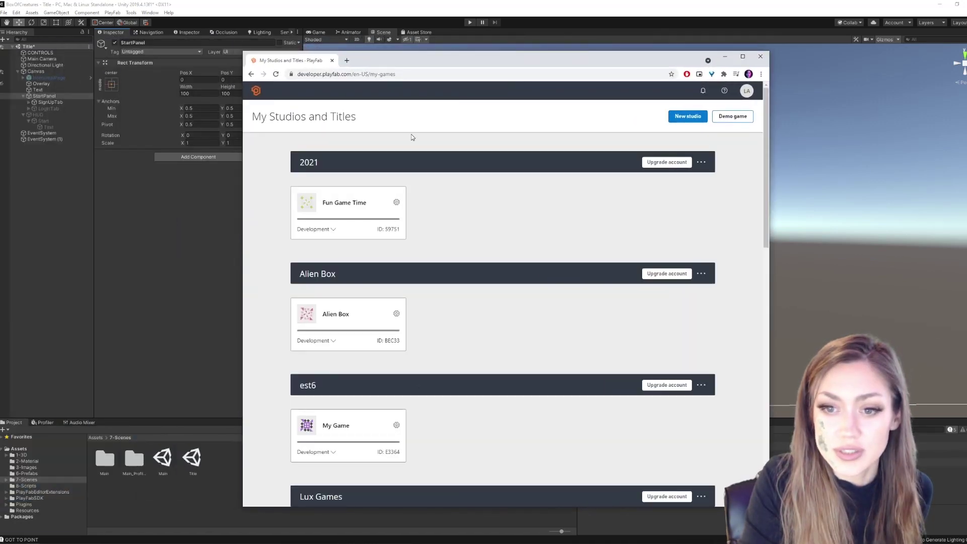
pyautogui.scroll(-1, 412, 137)
pyautogui.scroll(-1, 420, 255)
pyautogui.scroll(-1, 421, 255)
pyautogui.scroll(-2, 438, 242)
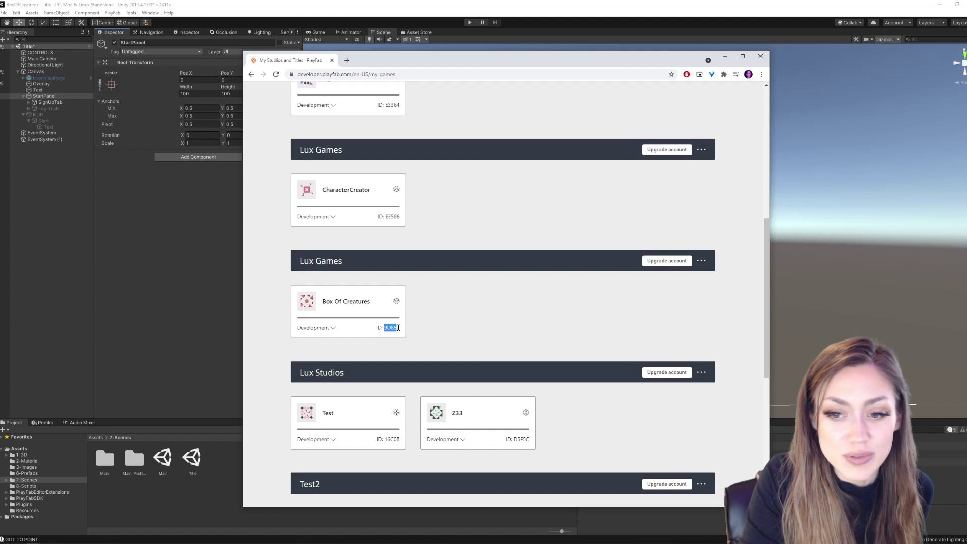
# - Select the Box Of Creatures title ID, then move and minimise the browser
pyautogui.moveTo(397, 327); pyautogui.dragTo(402, 330)
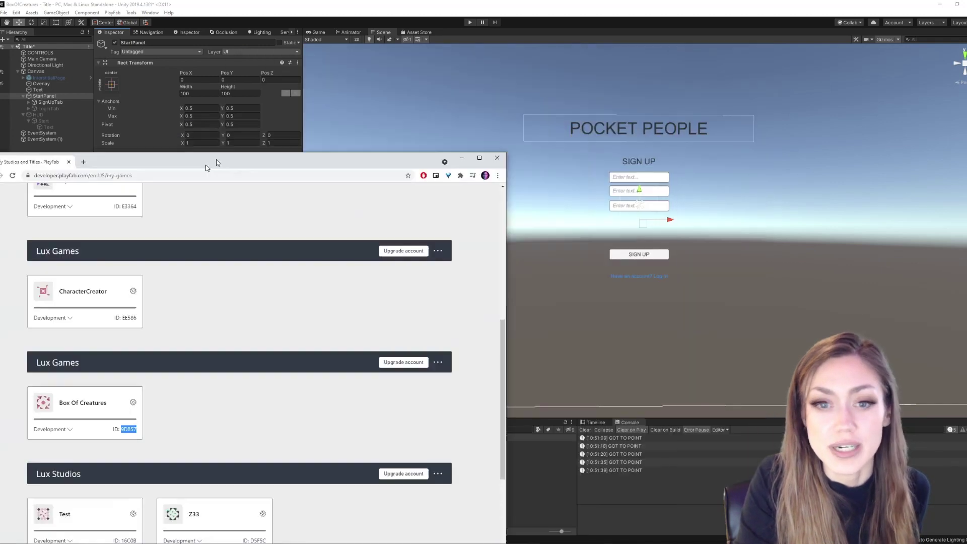
pyautogui.moveTo(479, 62)
pyautogui.mouseDown()
pyautogui.moveTo(507, 101)
pyautogui.moveTo(466, 88)
pyautogui.mouseUp()
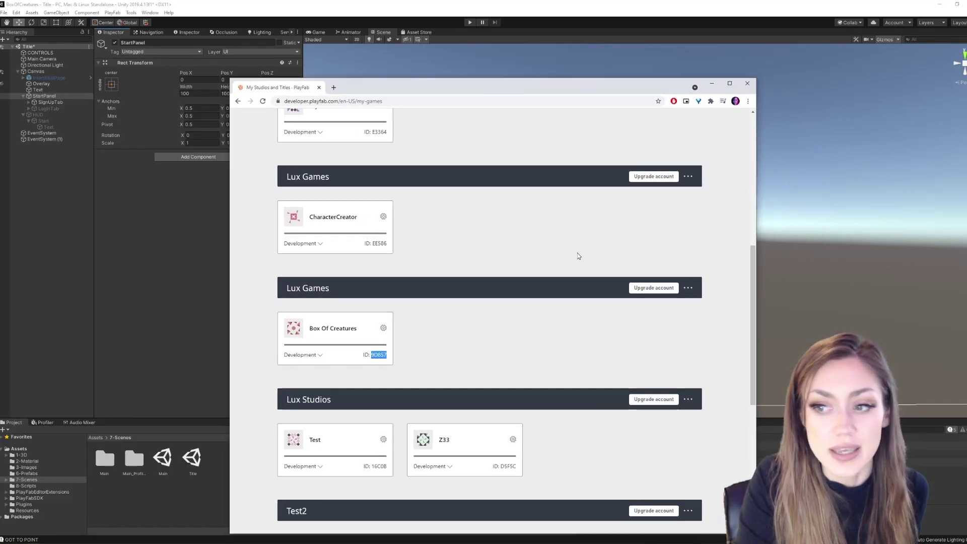
pyautogui.scroll(5, 577, 255)
pyautogui.scroll(-3, 363, 239)
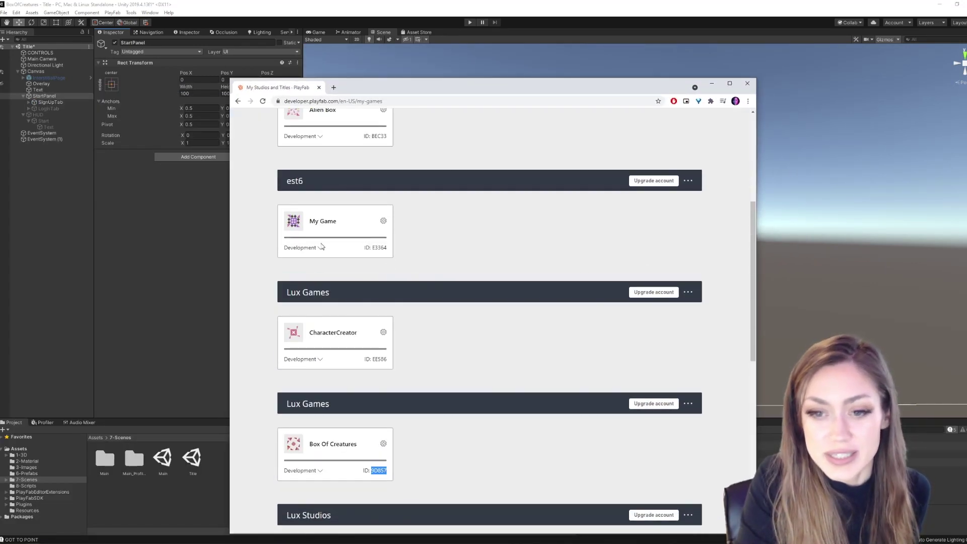
pyautogui.scroll(-2, 341, 298)
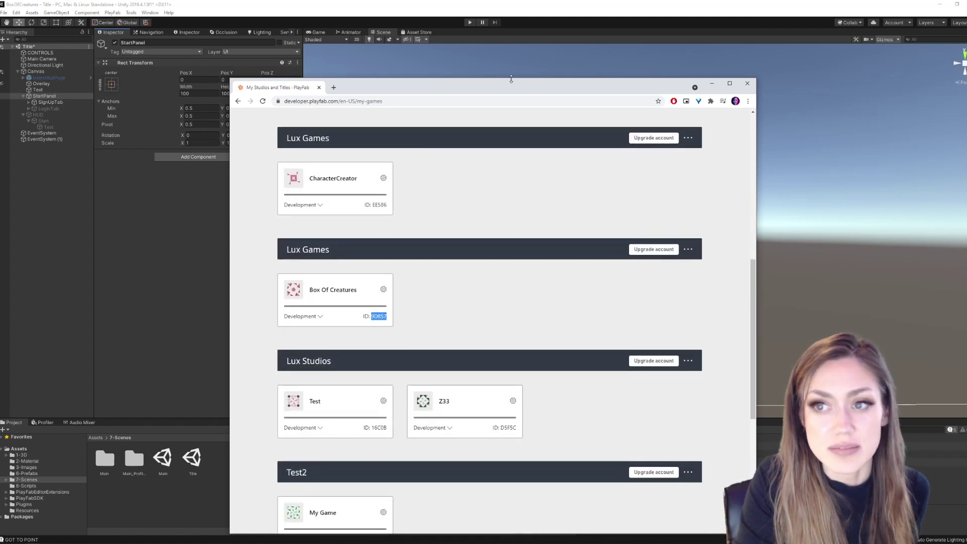
pyautogui.click(710, 83)
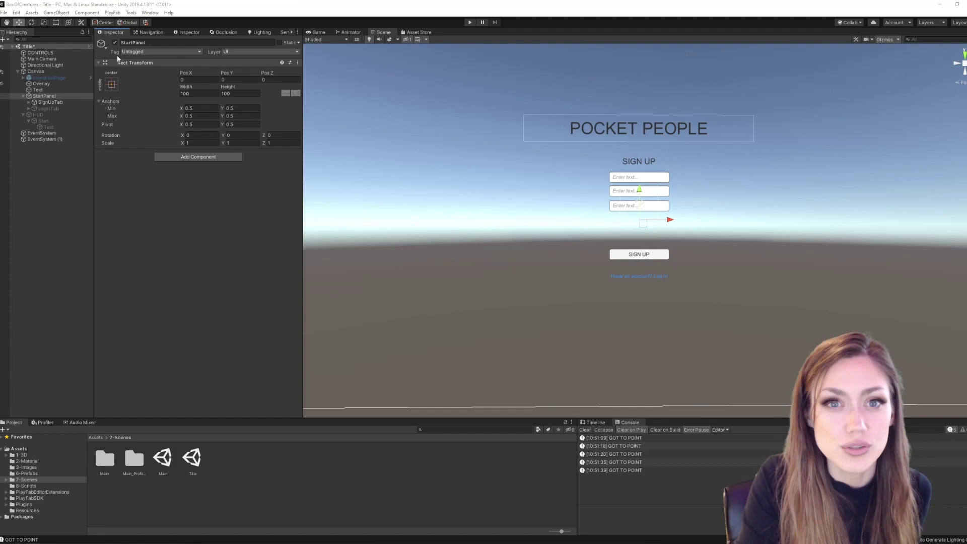
# - Bring up the PlayFabSharedSettings asset through the PlayFab editor menu
pyautogui.click(148, 12)
pyautogui.click(112, 12)
pyautogui.click(144, 21)
pyautogui.click(113, 12)
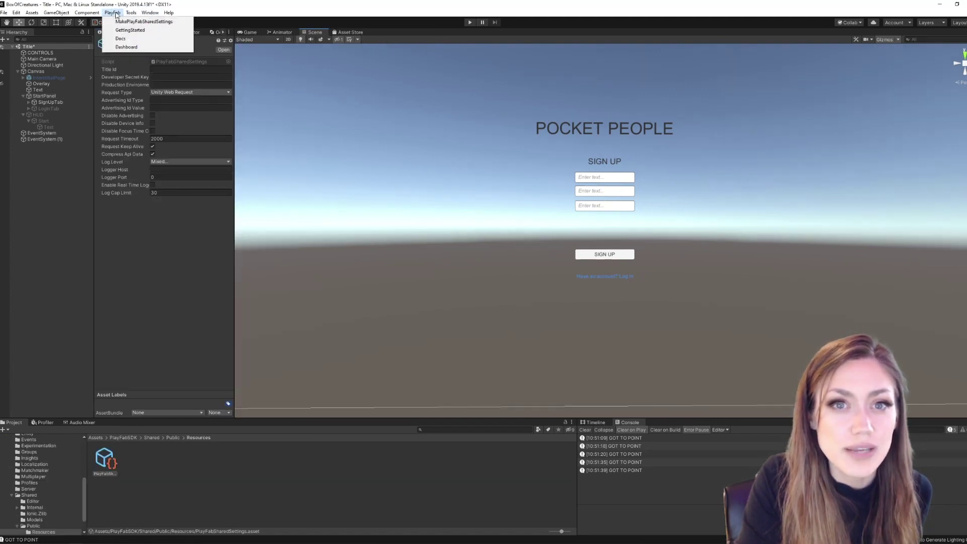
pyautogui.click(144, 21)
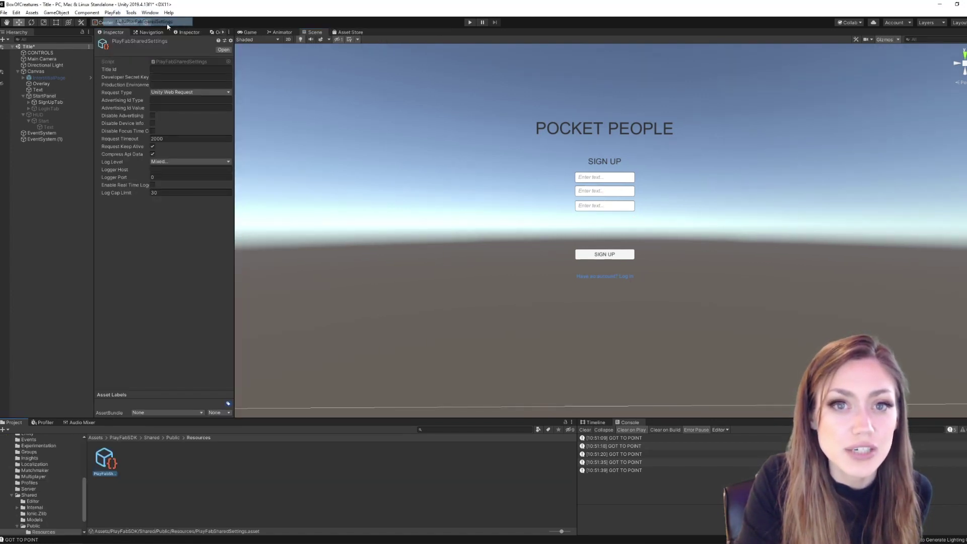
# - Paste the Box Of Creatures ID into Title Id, clearing the wrong paste
pyautogui.click(189, 69)
pyautogui.hotkey('ctrl', 'v')
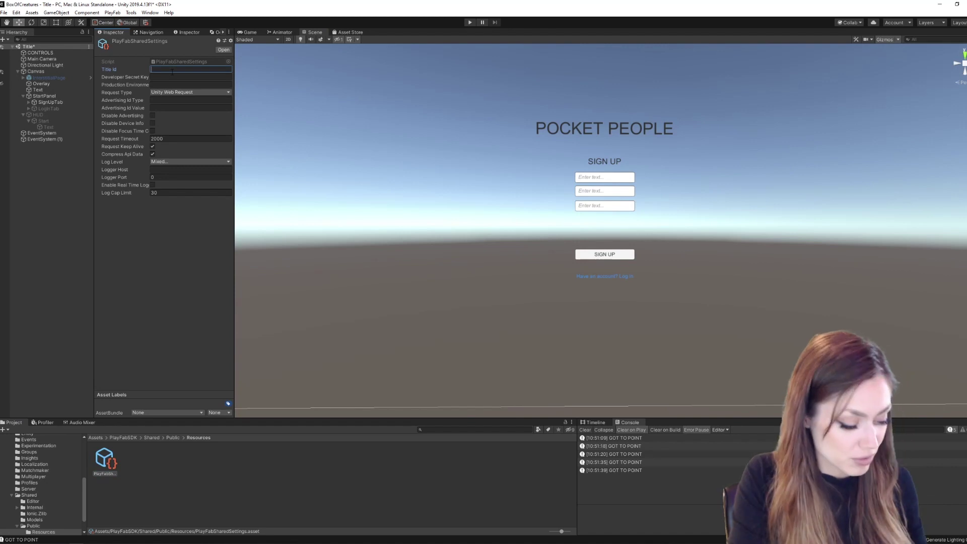
pyautogui.hotkey('ctrl', 'a')
pyautogui.press('BackSpace')
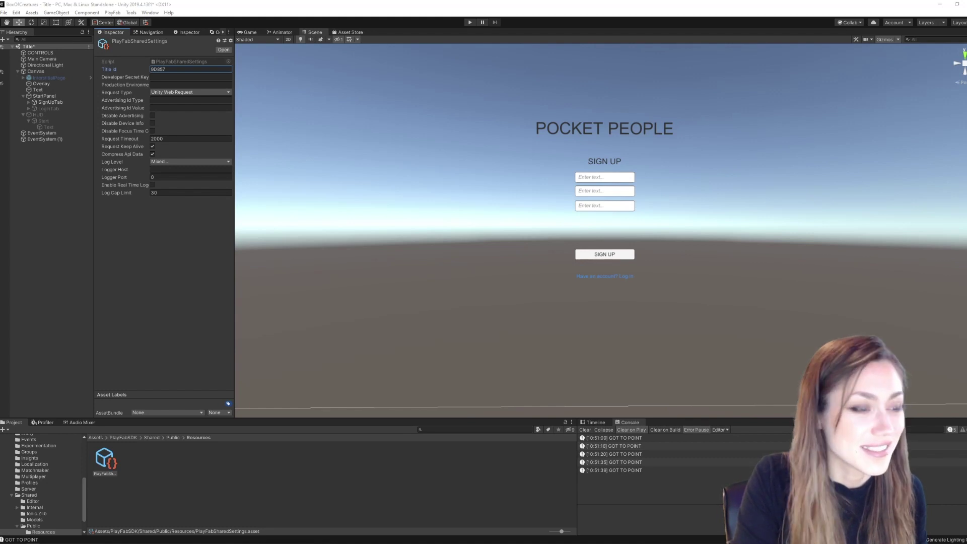
pyautogui.hotkey('alt', 'Tab')
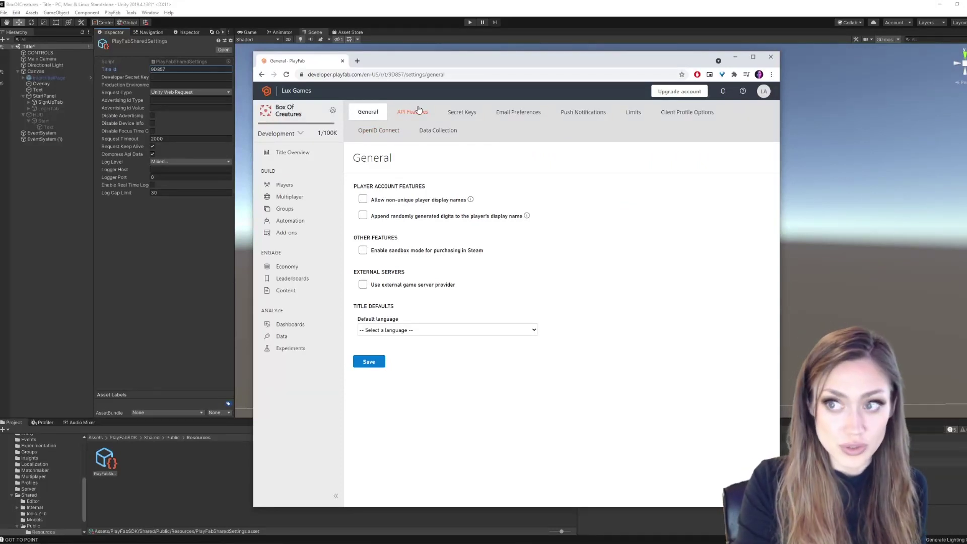
# - Review the title's General settings and Secret Keys using the gear menu
pyautogui.click(335, 111)
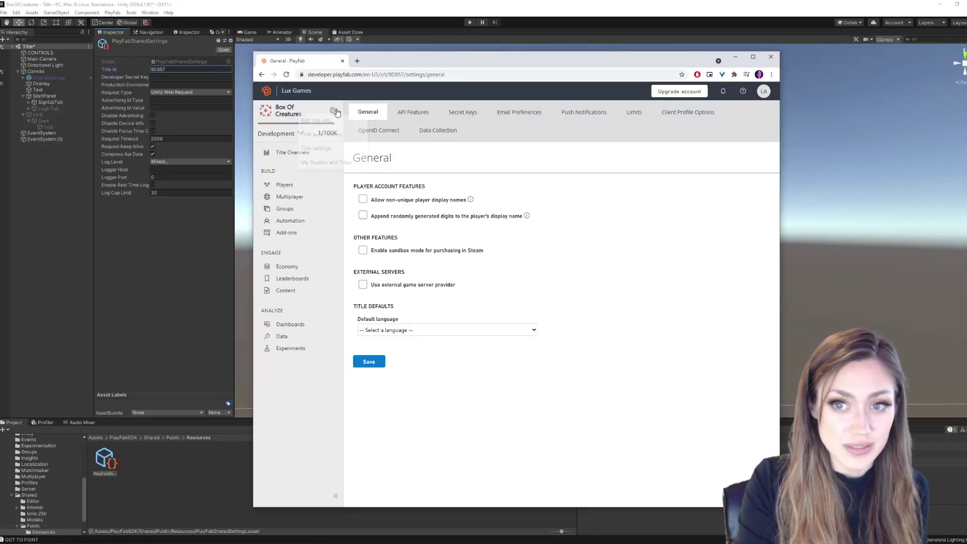
pyautogui.click(317, 151)
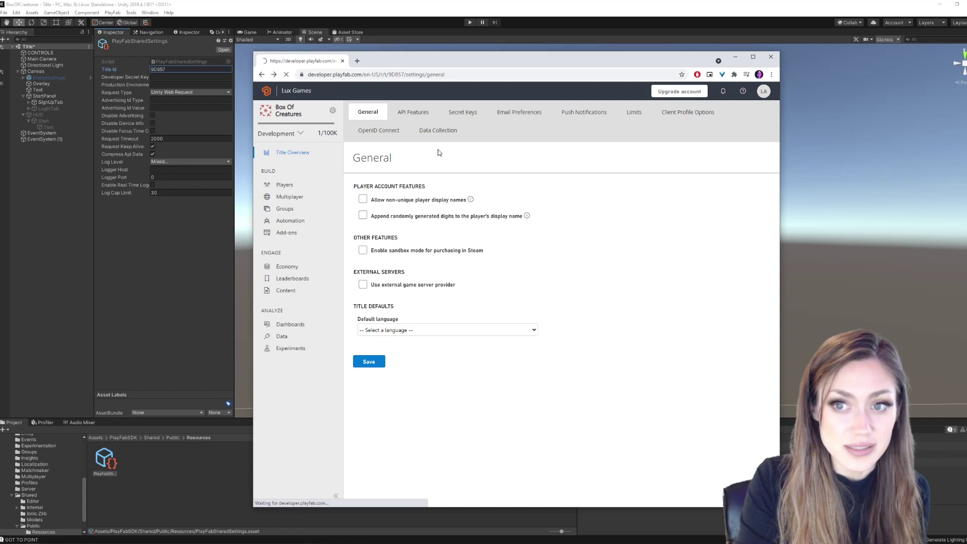
pyautogui.click(456, 113)
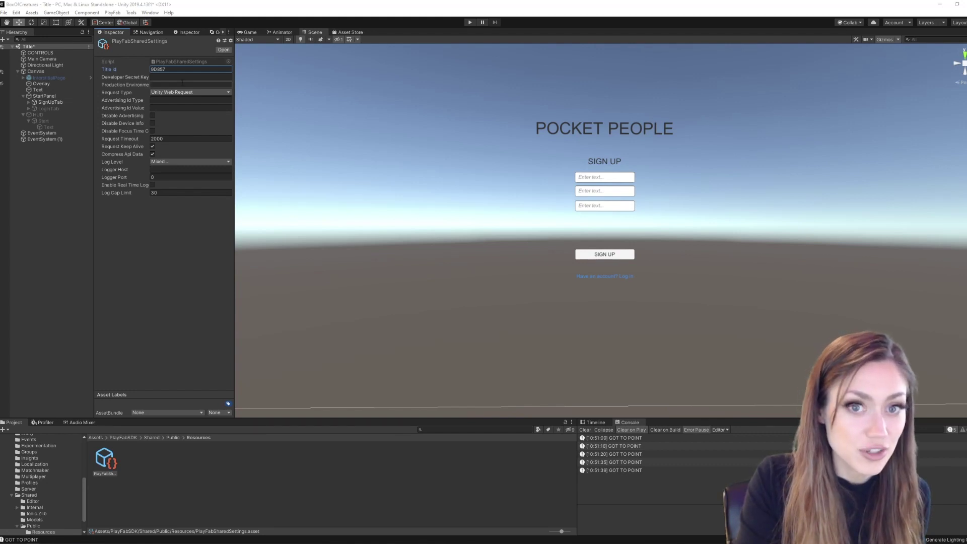
# - Focus the Developer Secret Key field, inspect CONTROLS, and show the 8-Scripts folder
pyautogui.click(221, 77)
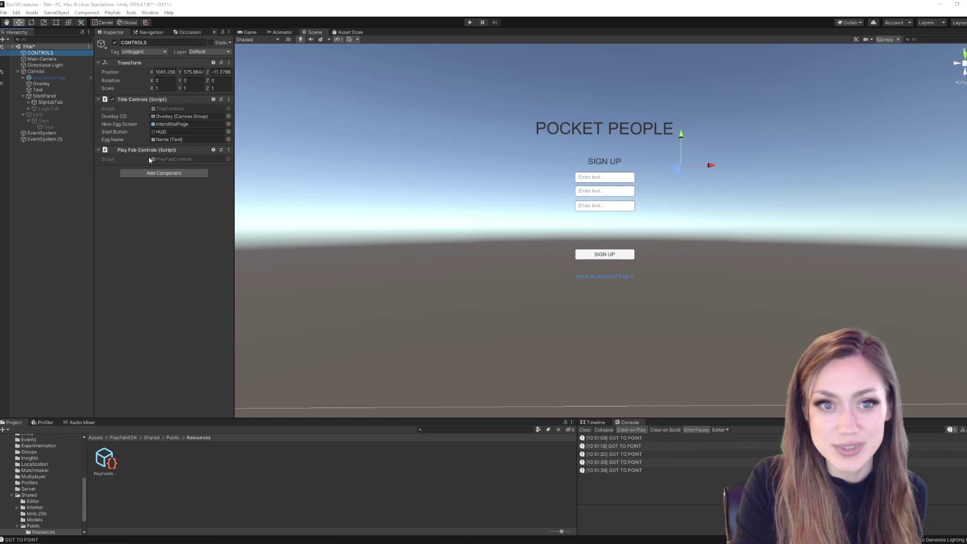
pyautogui.click(61, 196)
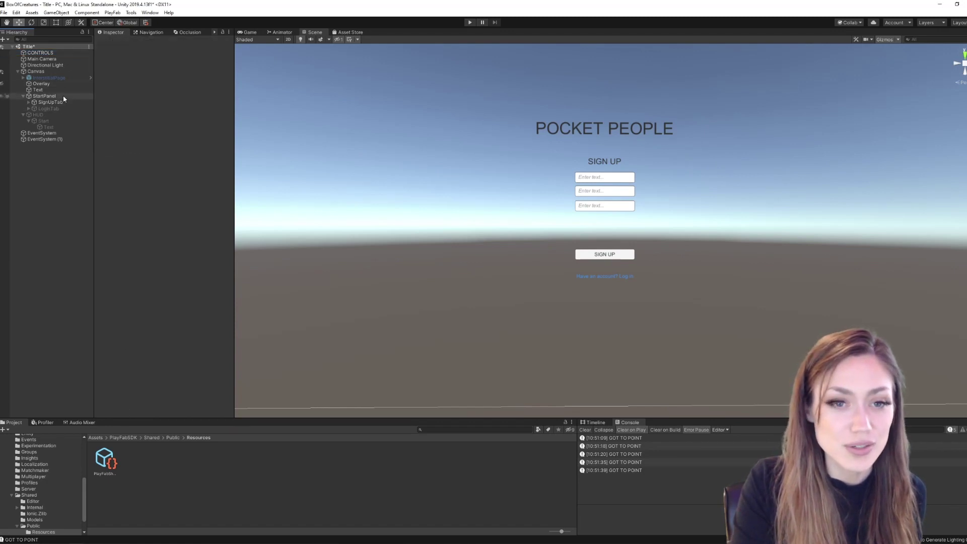
pyautogui.click(55, 52)
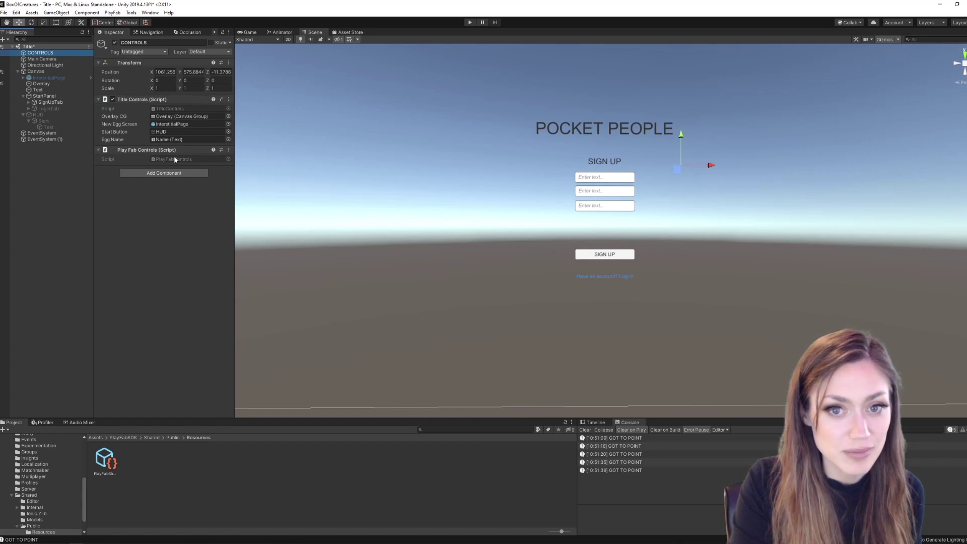
pyautogui.scroll(5, 58, 481)
pyautogui.click(41, 478)
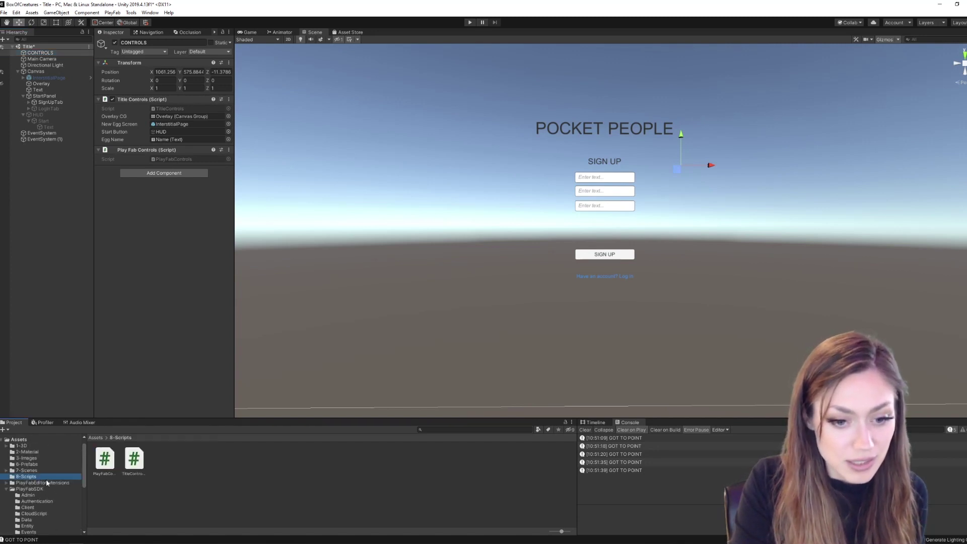
# - Open PlayFabControls.cs and start a [SerializeField] GameObject field inside the class
pyautogui.doubleClick(106, 458)
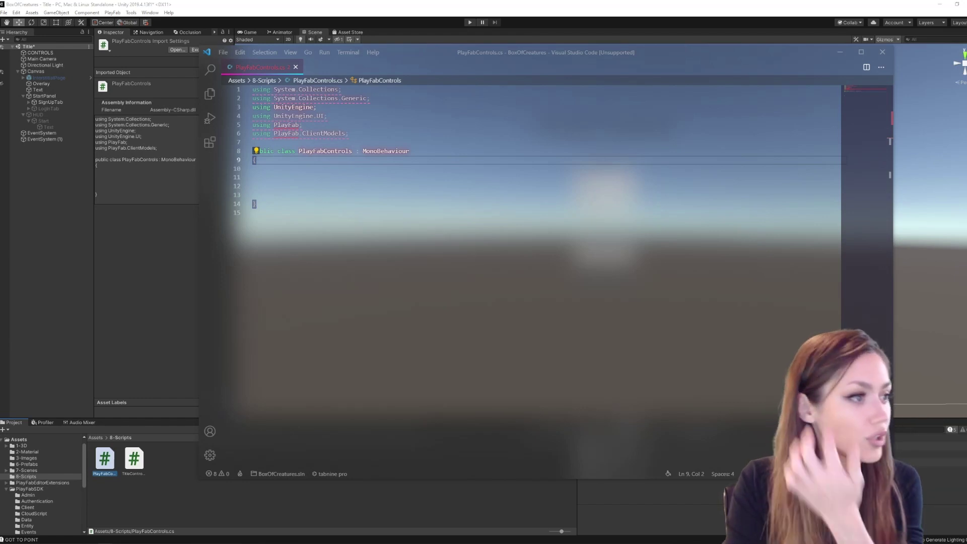
pyautogui.click(303, 167)
pyautogui.press('Return')
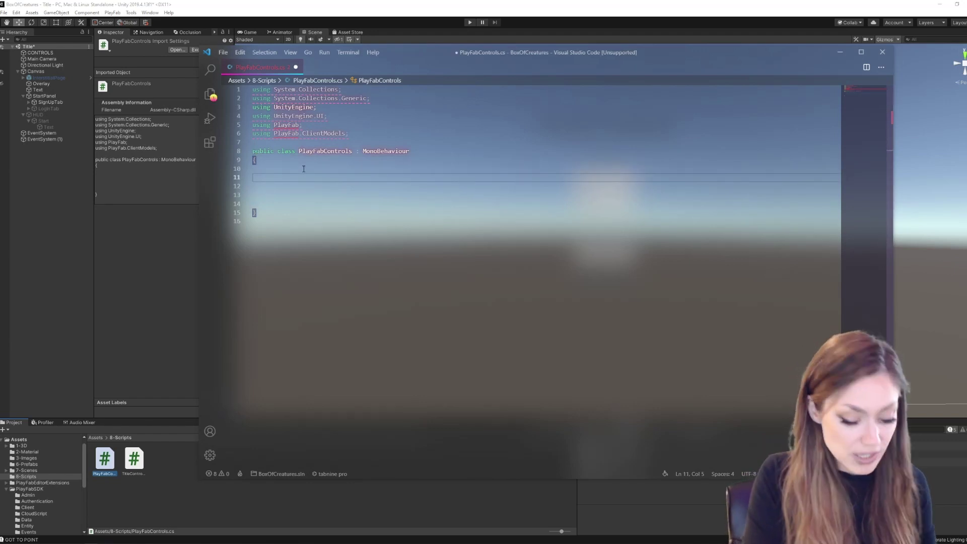
pyautogui.write('[Se')
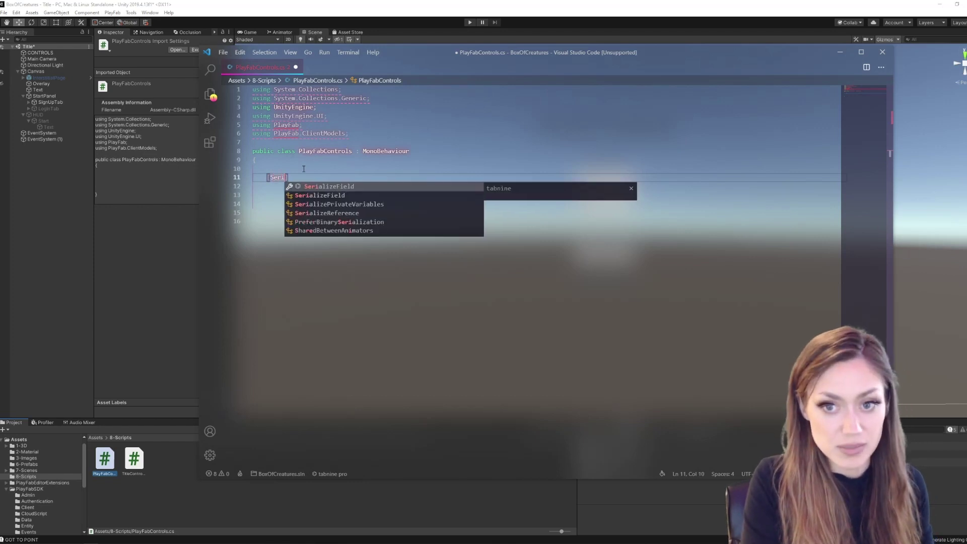
pyautogui.press('Tab')
pyautogui.write('Game')
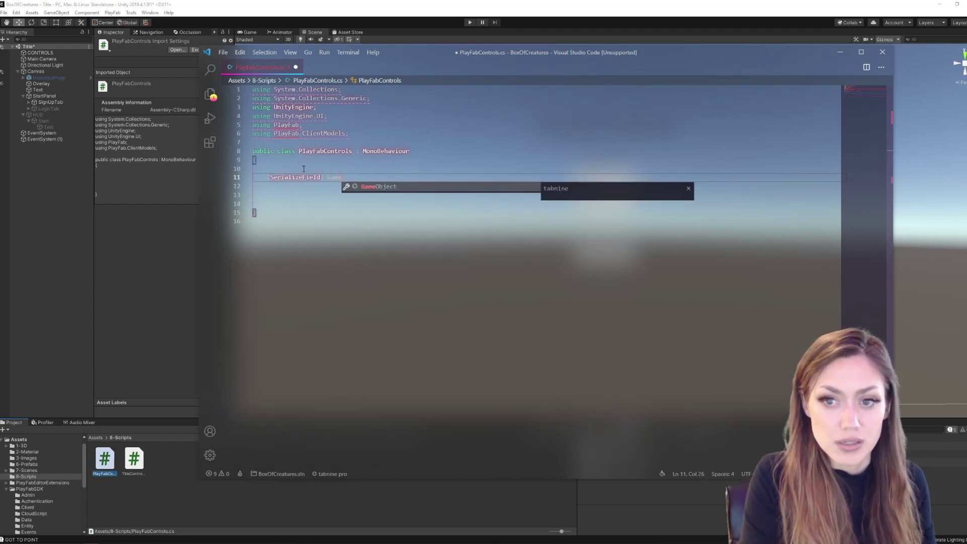
pyautogui.write('Obje')
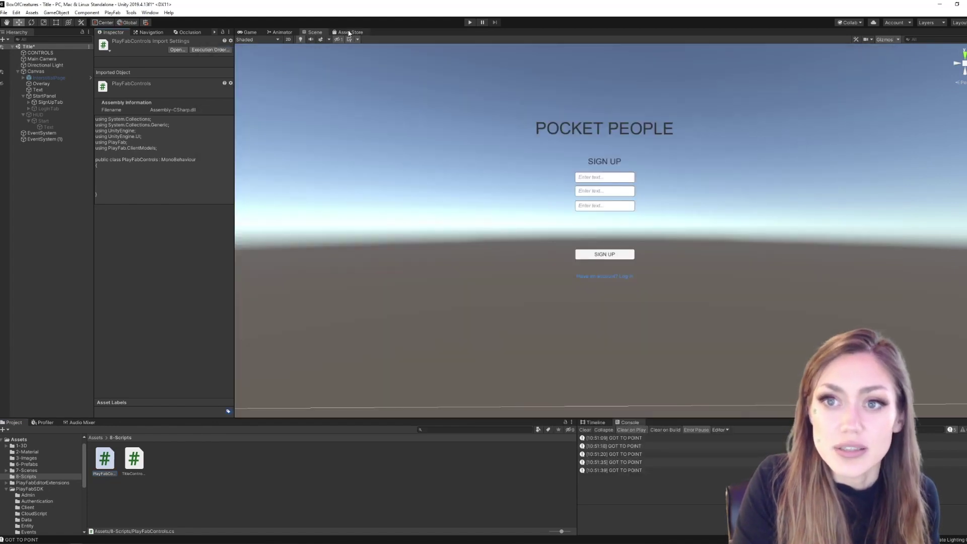
pyautogui.click(349, 33)
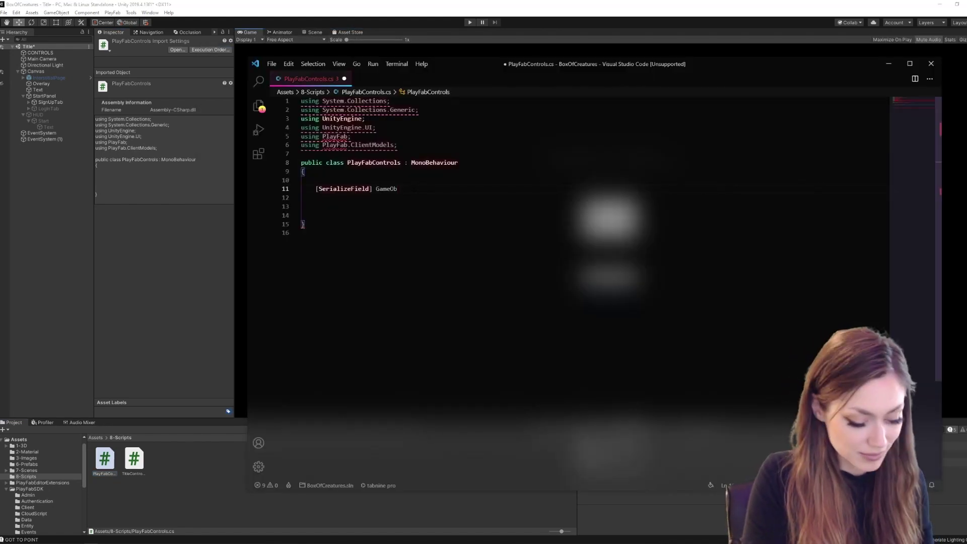
pyautogui.write('ject ')
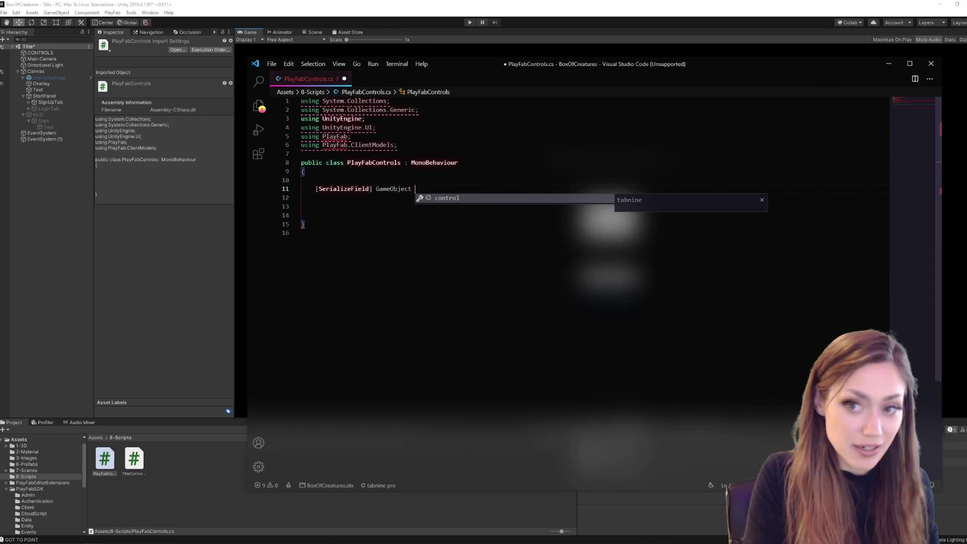
pyautogui.write('signUpTab, ')
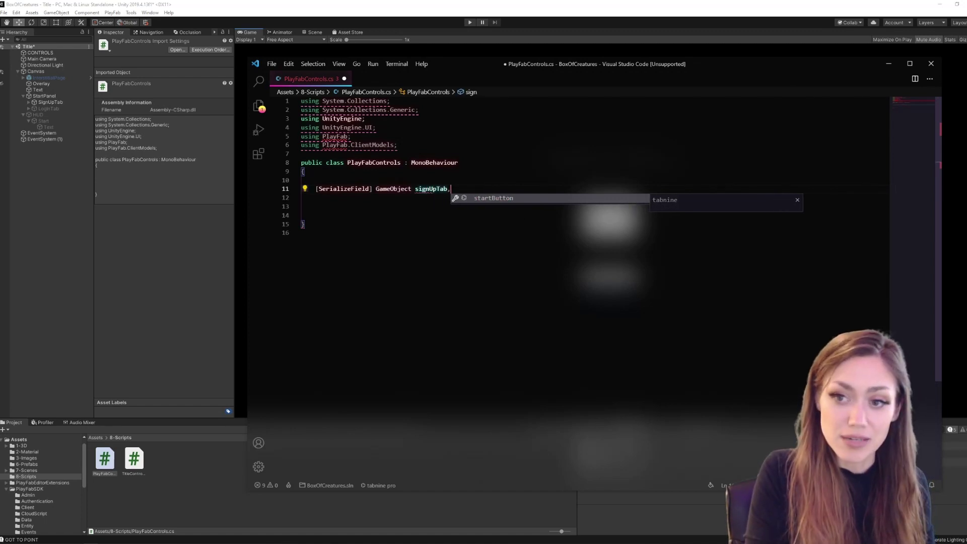
pyautogui.write('logIn')
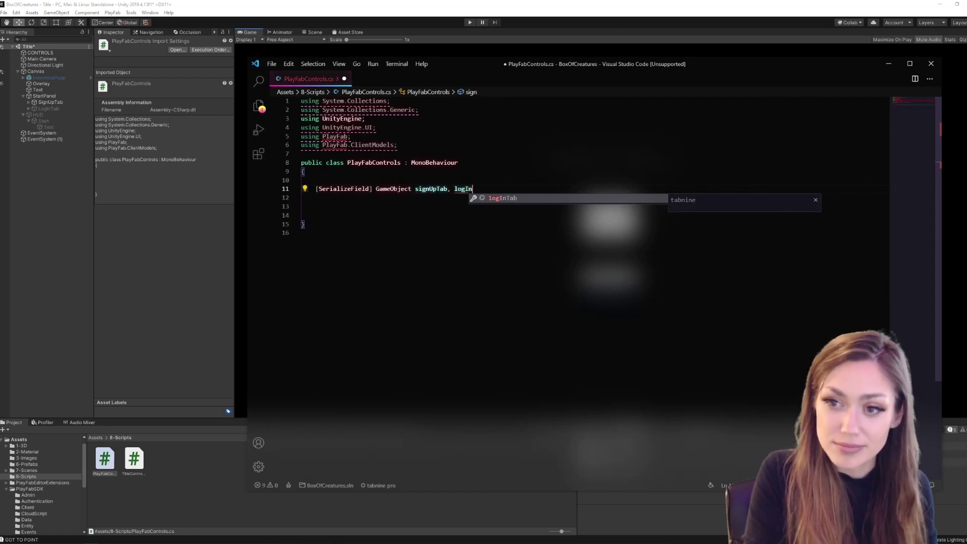
pyautogui.write('Tab, s')
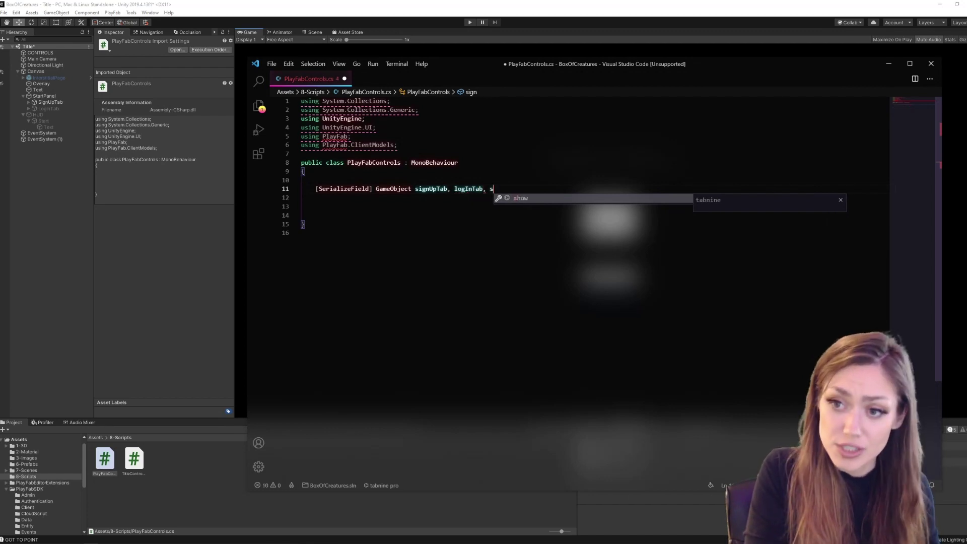
pyautogui.write('tartPanel')
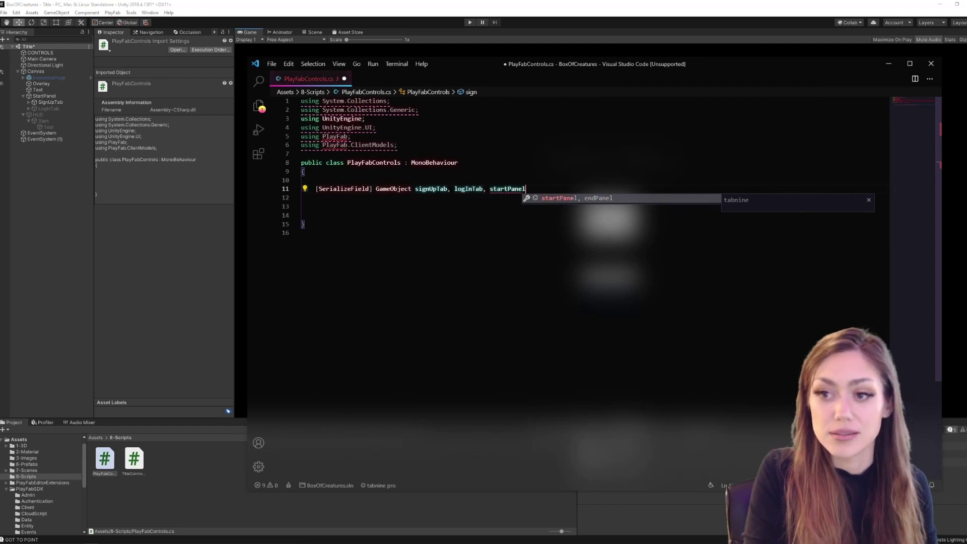
pyautogui.write(', ')
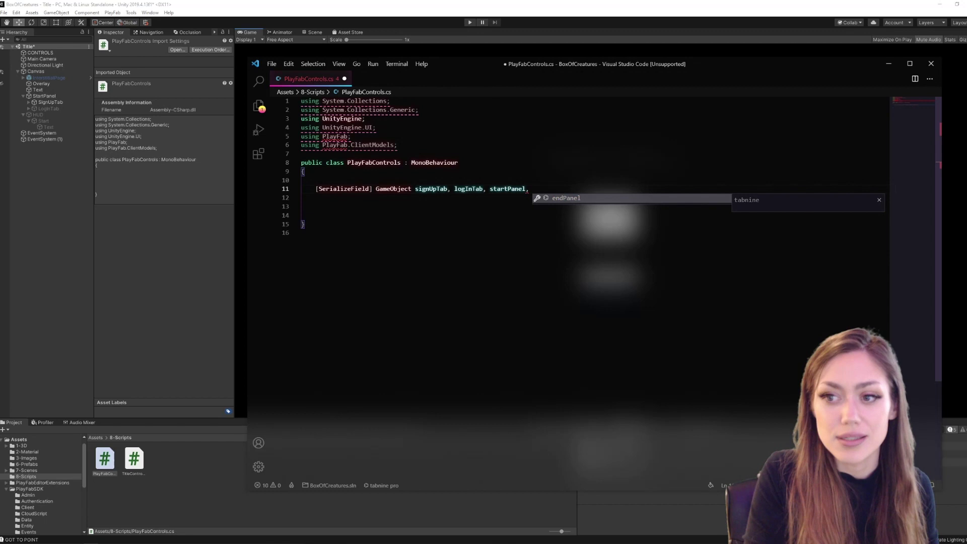
pyautogui.write('HUD')
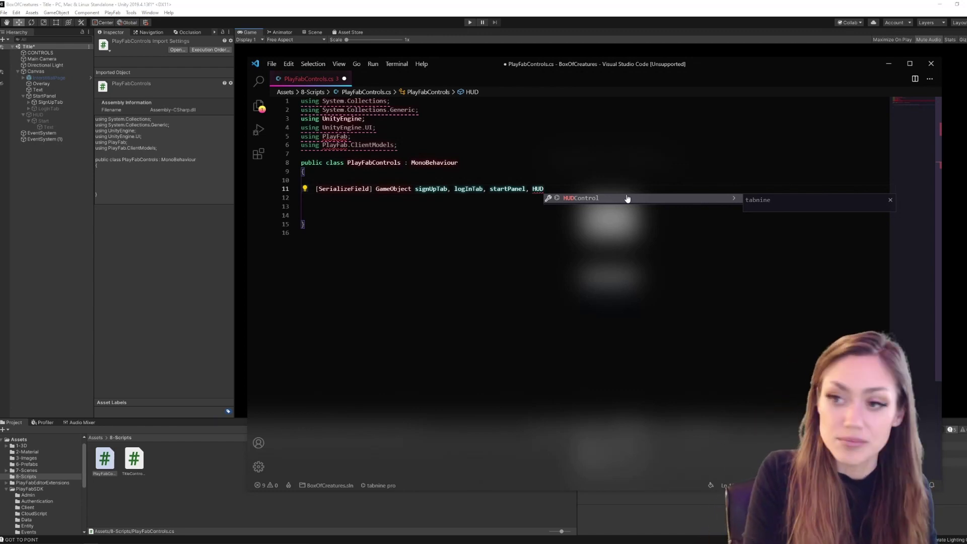
pyautogui.write(';')
# - Finish the line '[SerializeField] GameObject signUpTab, logInTab, startPanel, HUD;' and start a new line
pyautogui.press('Return')
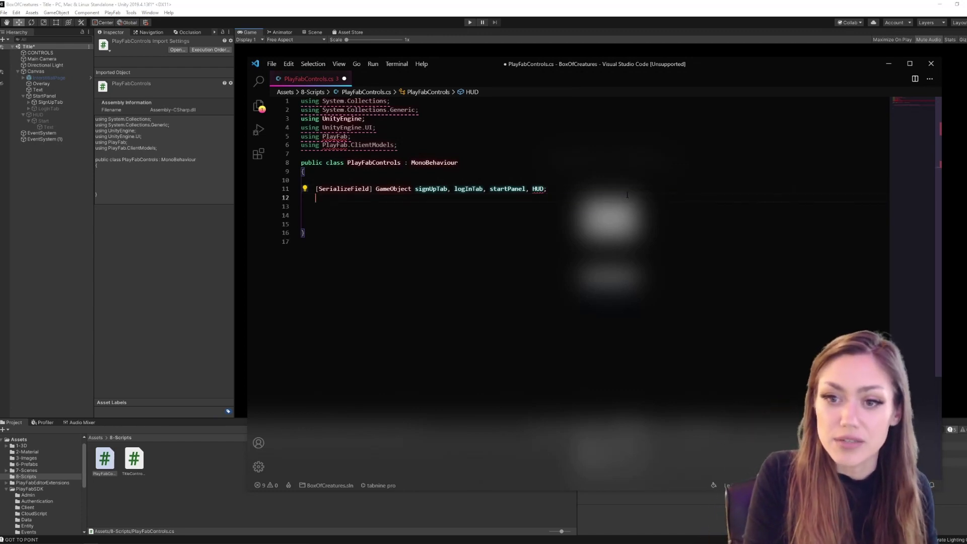
pyautogui.write('pu')
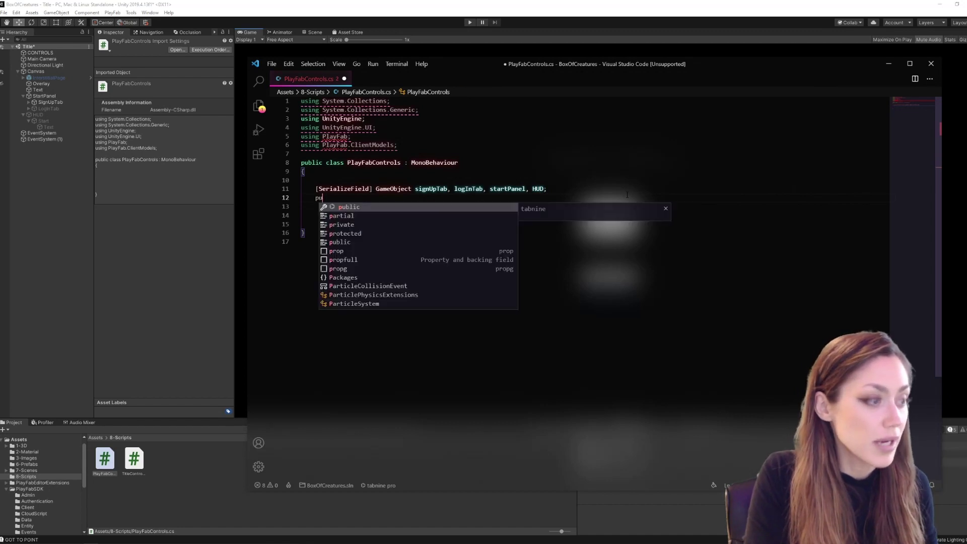
pyautogui.write('blic Text')
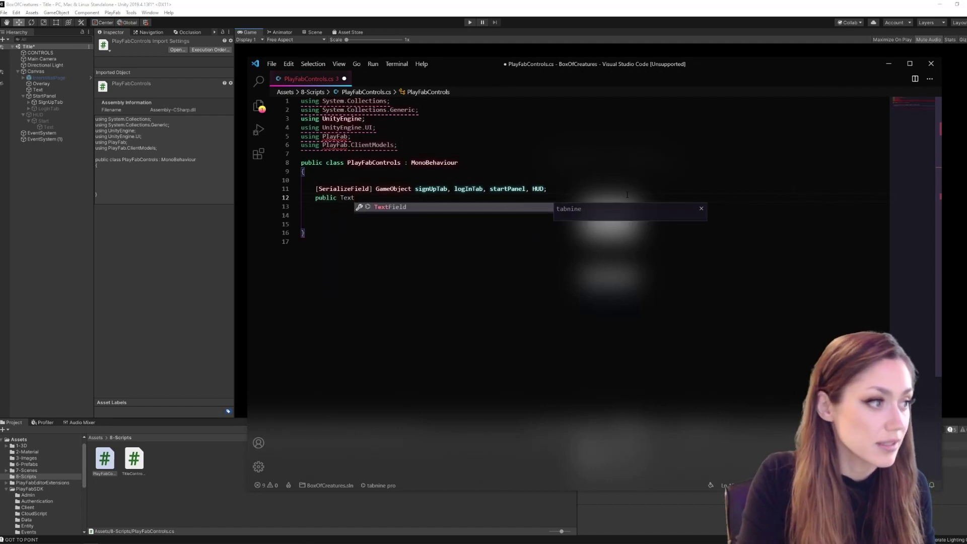
# - Extend the public Text line with login email, password and error fields, fixing typos
pyautogui.press('Escape')
pyautogui.click(339, 127)
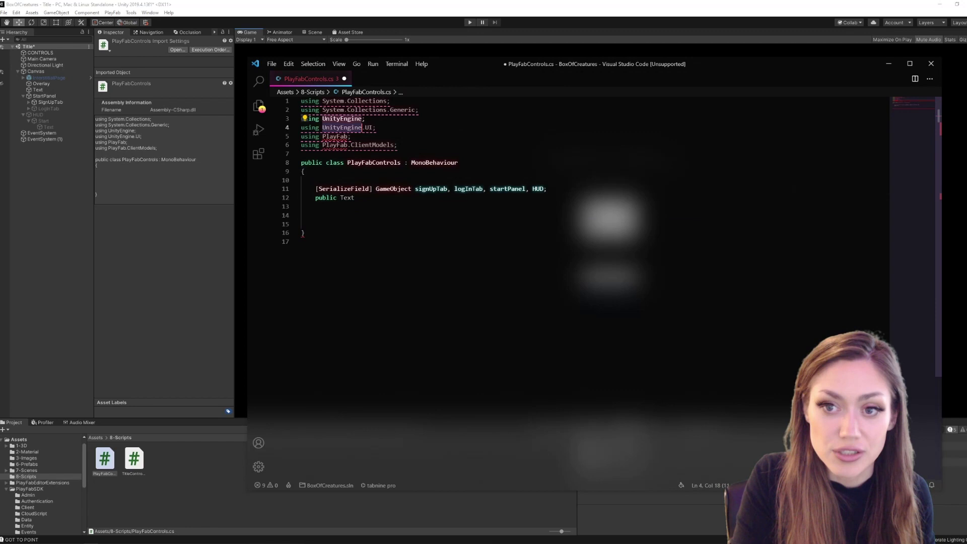
pyautogui.moveTo(342, 127); pyautogui.dragTo(361, 127)
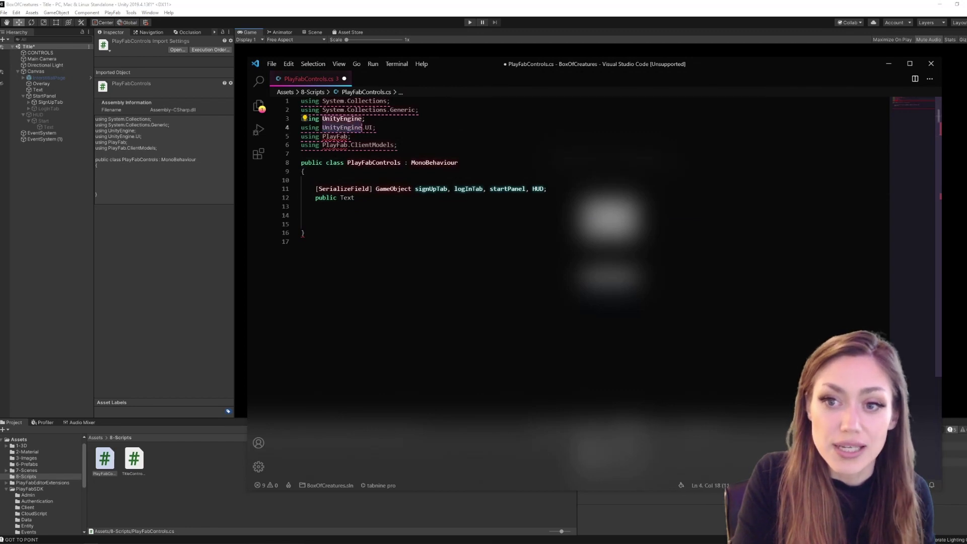
pyautogui.press('Down')
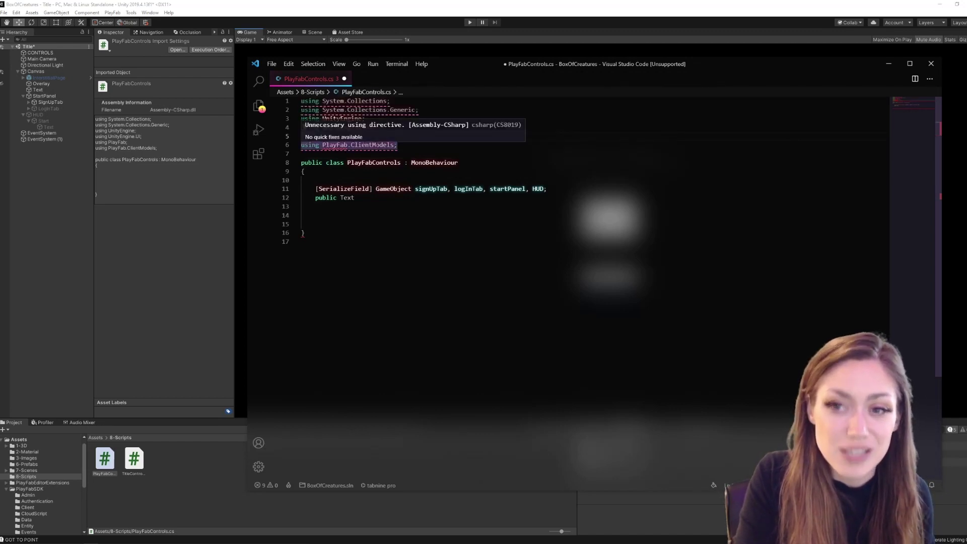
pyautogui.click(356, 197)
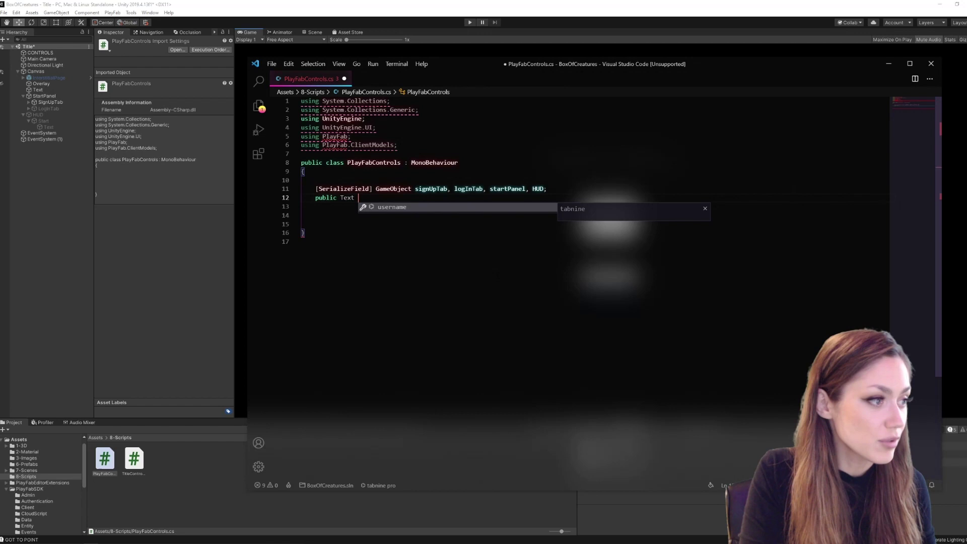
pyautogui.write('username, ')
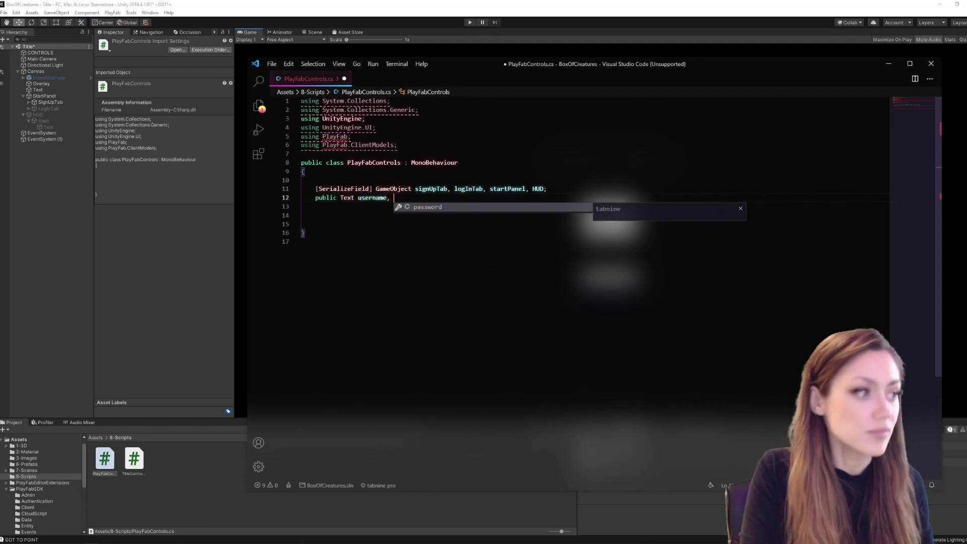
pyautogui.write('userE')
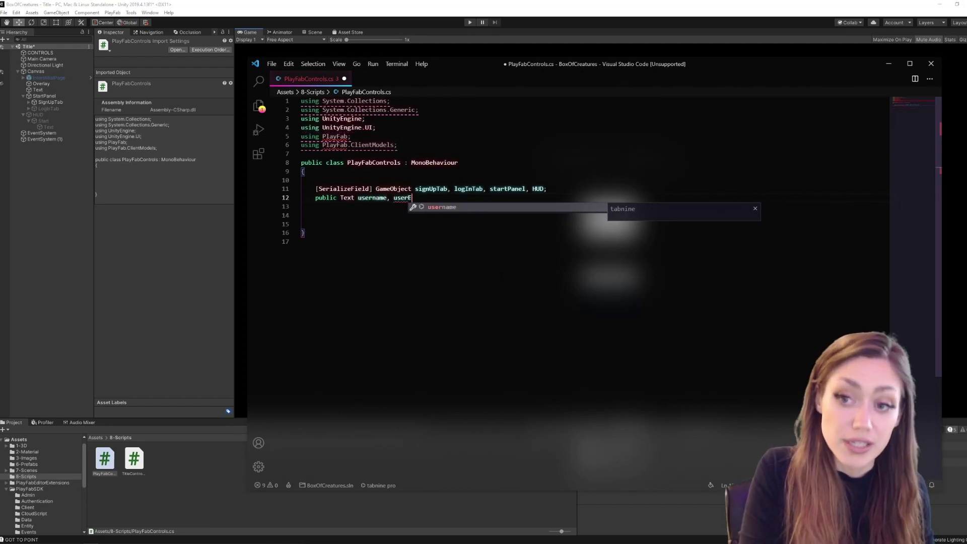
pyautogui.write('mail, userP')
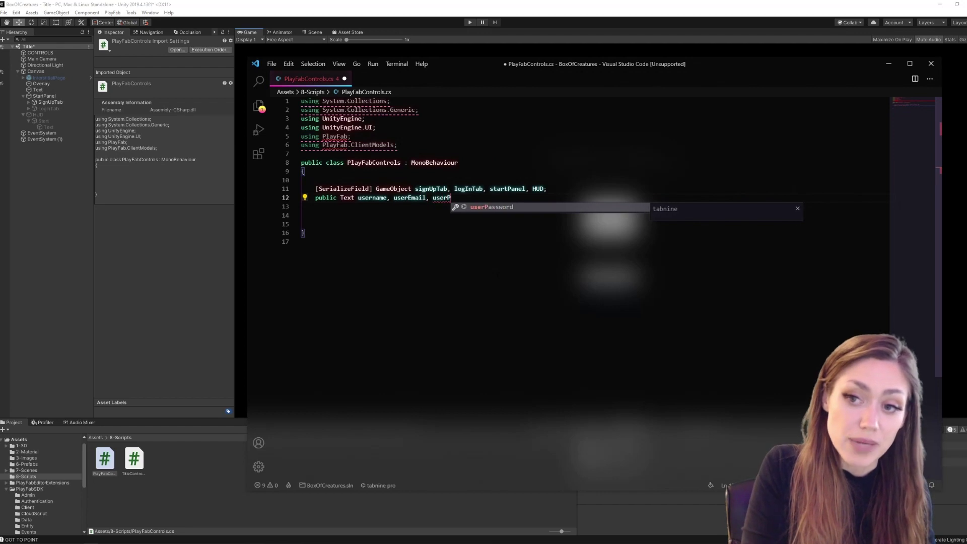
pyautogui.write('assord,')
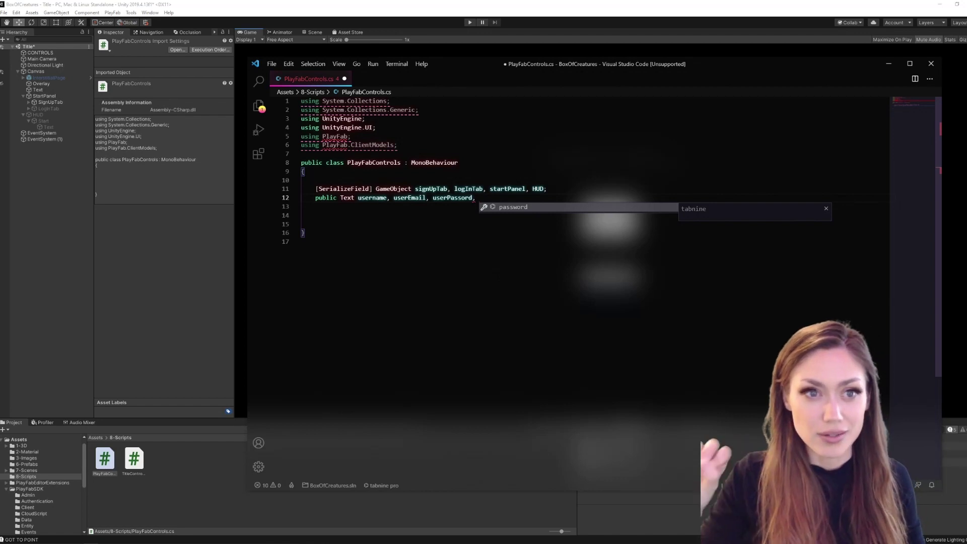
pyautogui.write('u')
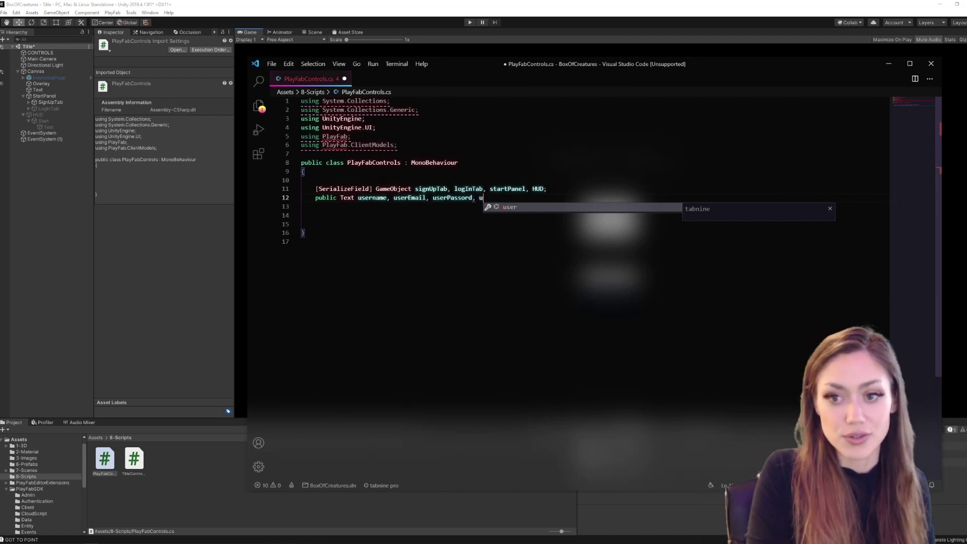
pyautogui.write('serEma')
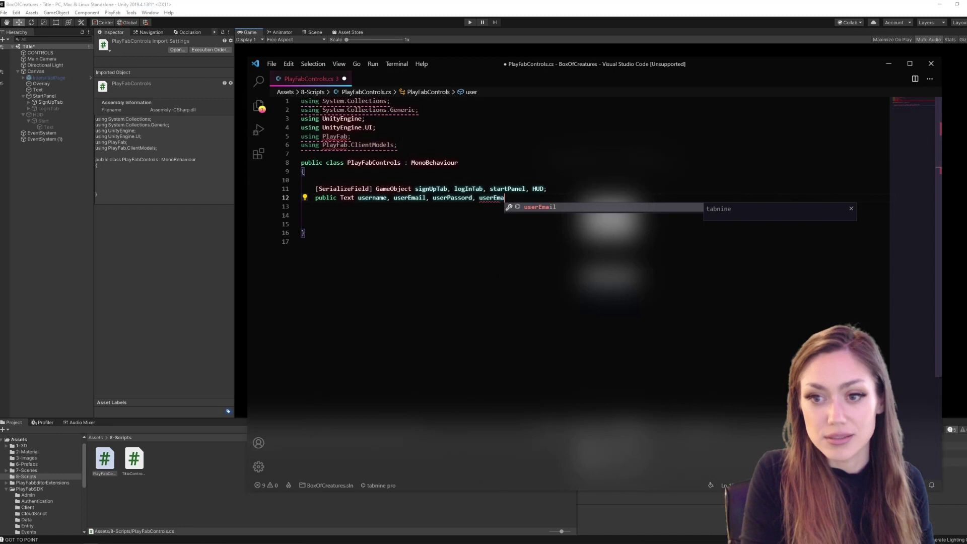
pyautogui.write('ilLogin, user')
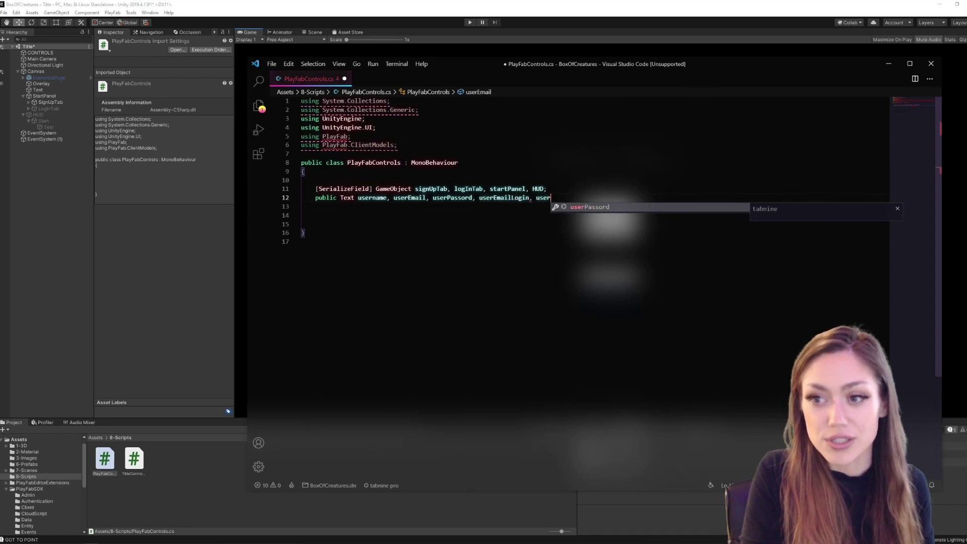
pyautogui.write('PasswordLOg')
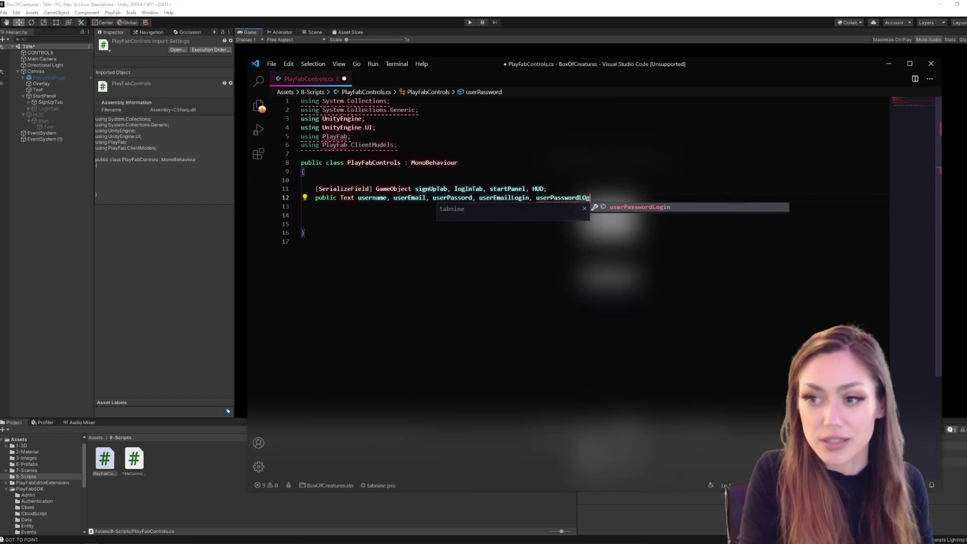
pyautogui.write('i')
pyautogui.press('BackSpace')
pyautogui.press('BackSpace')
pyautogui.press('BackSpace')
pyautogui.write('ogin, ')
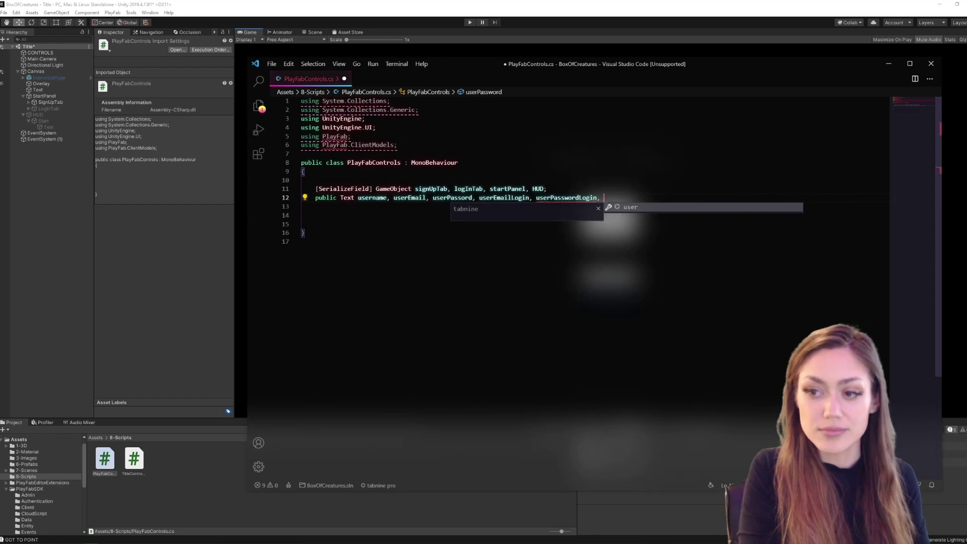
pyautogui.write('errorSignUp,')
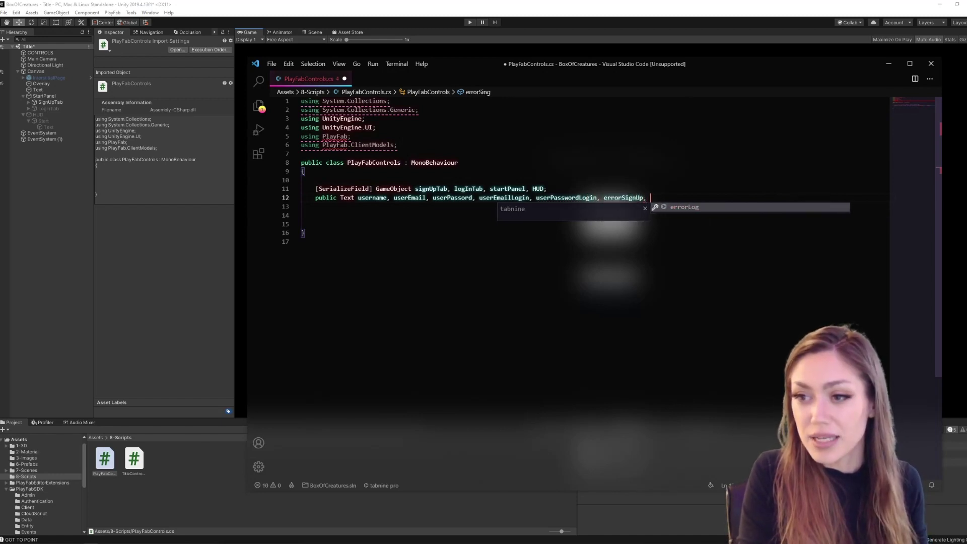
pyautogui.write(' errorLog')
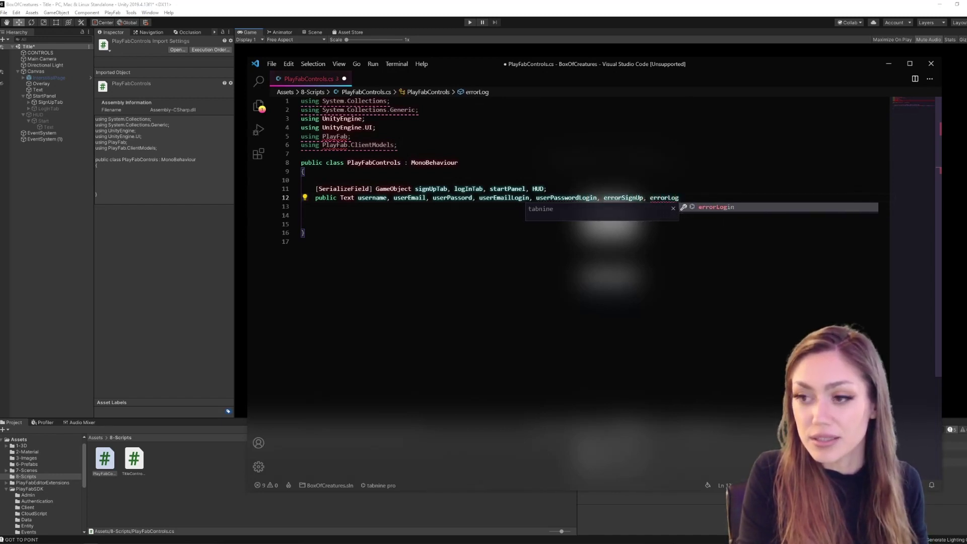
pyautogui.write('in;')
pyautogui.press('Return')
pyautogui.write('w')
# - Add a string encryptedPassword declaration below the Text fields
pyautogui.press('Return')
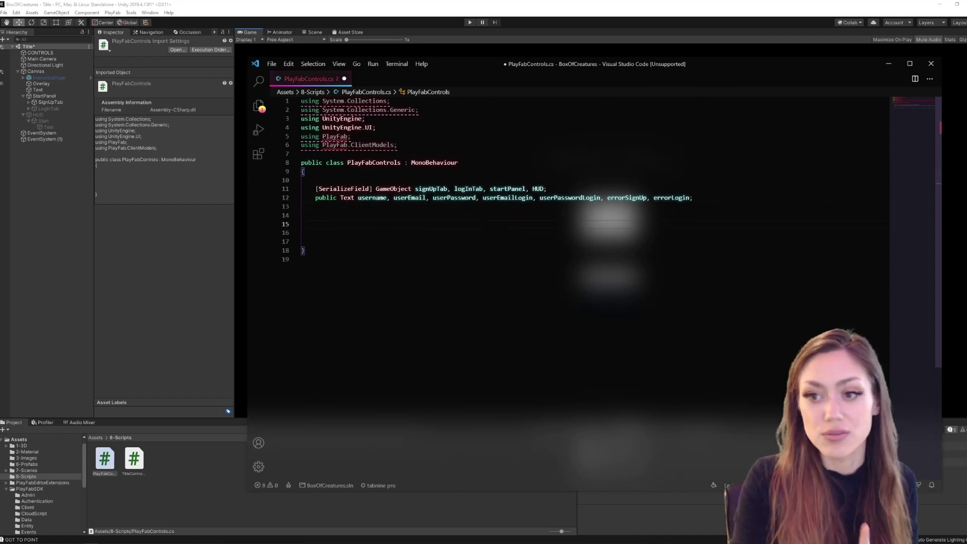
pyautogui.press('Return')
pyautogui.write('str')
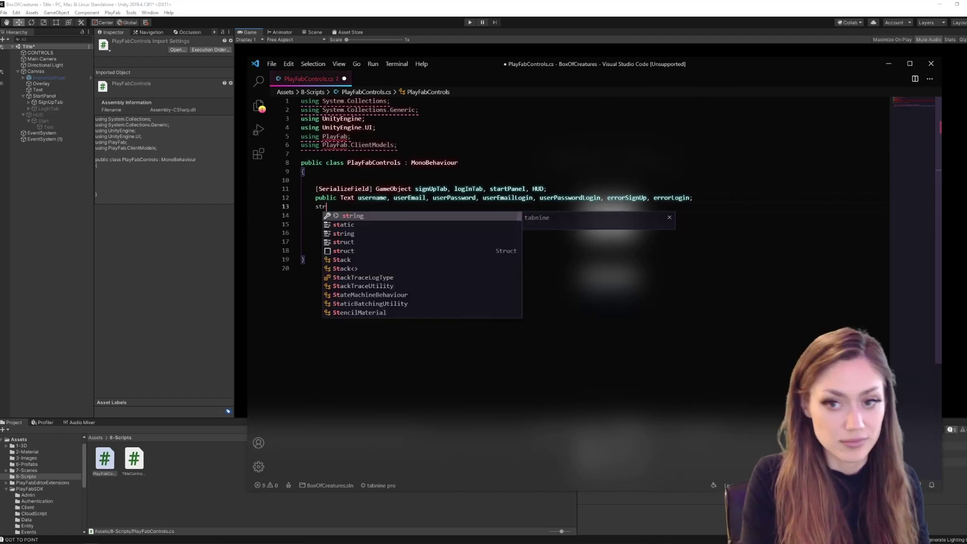
pyautogui.write('ing en')
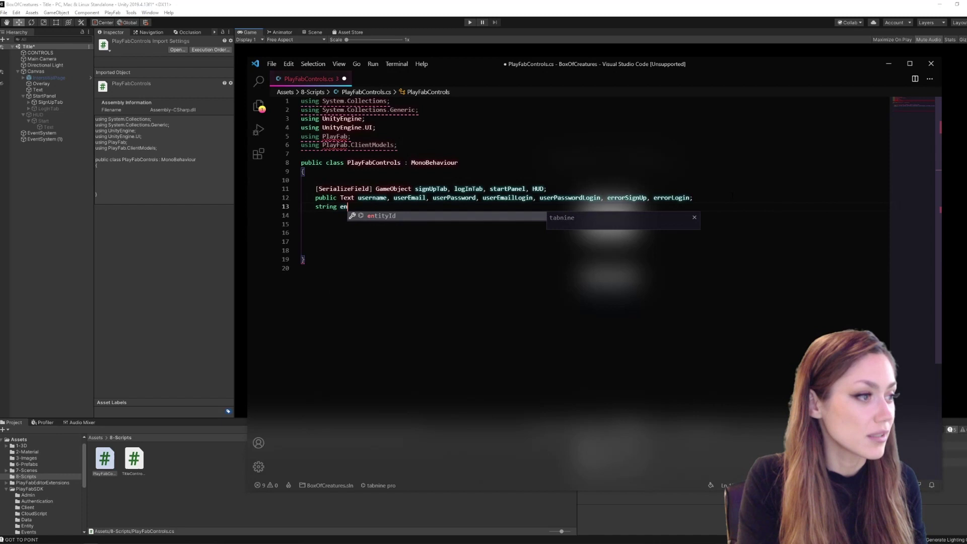
pyautogui.write('cry')
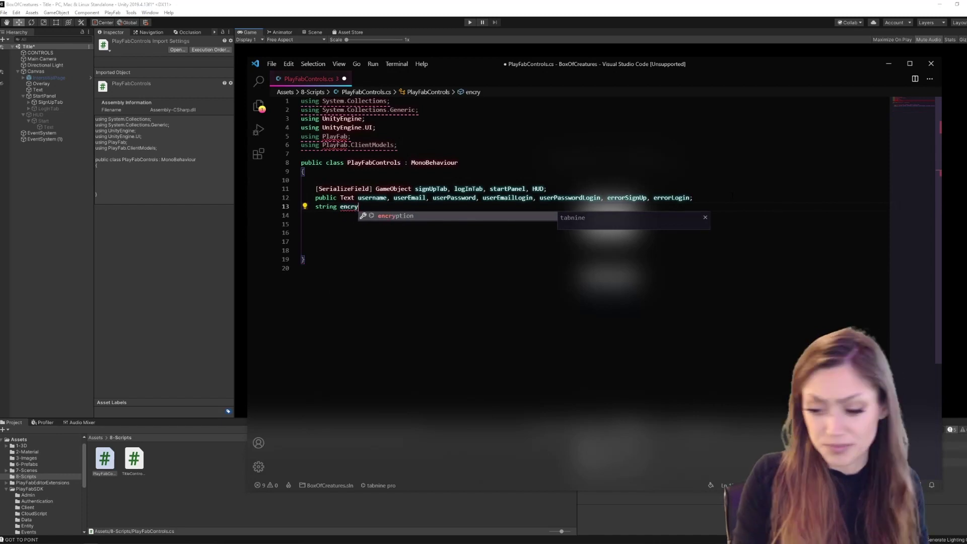
pyautogui.write('ptedP')
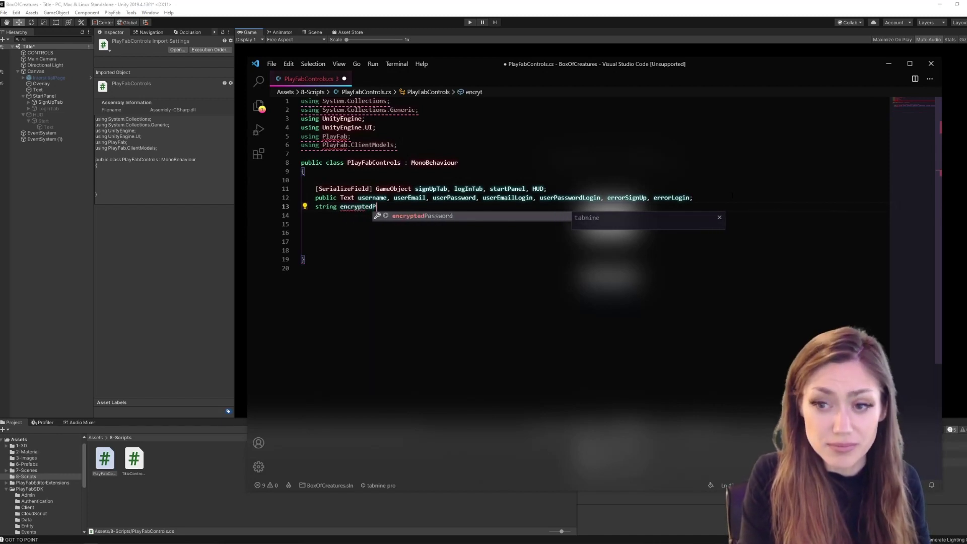
pyautogui.press('Tab')
pyautogui.write(';')
pyautogui.press('Return')
pyautogui.press('Return')
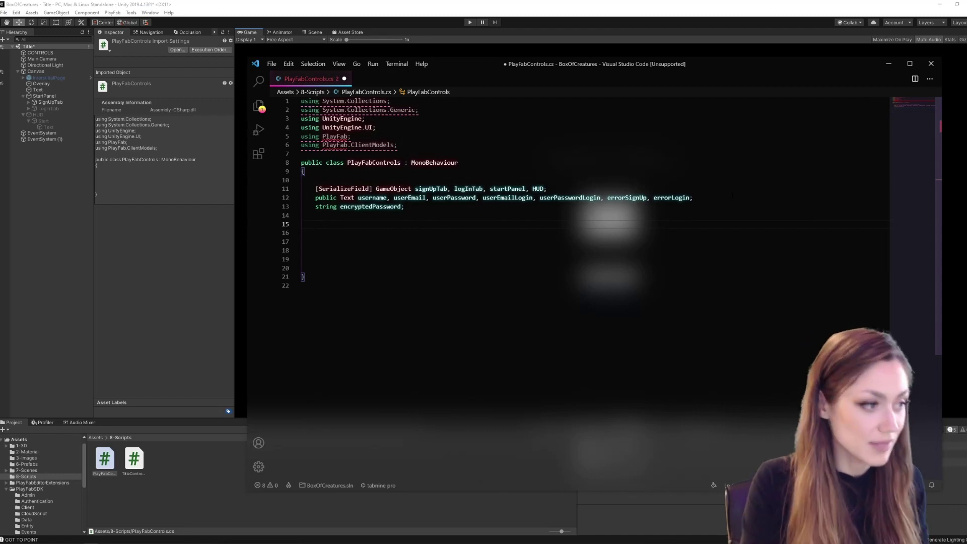
pyautogui.write('public ')
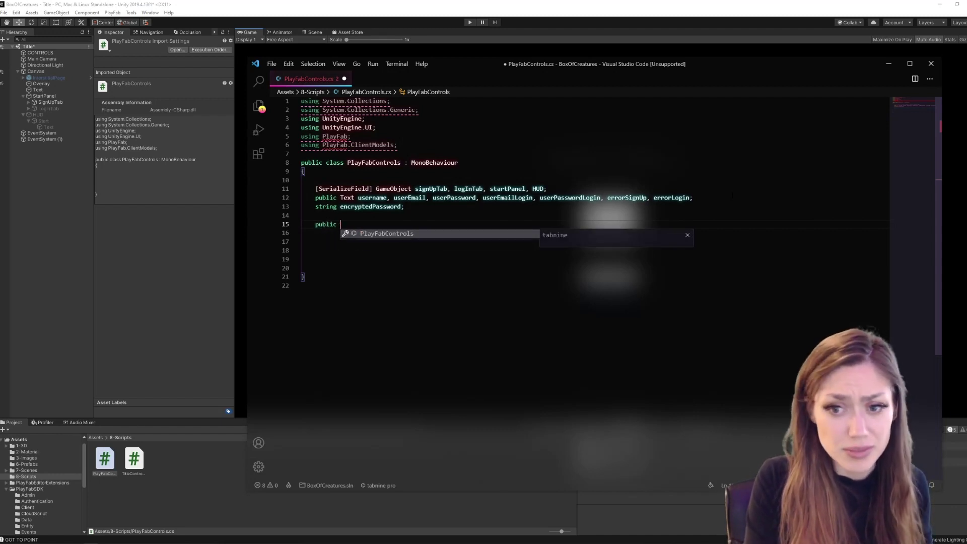
pyautogui.write('void ')
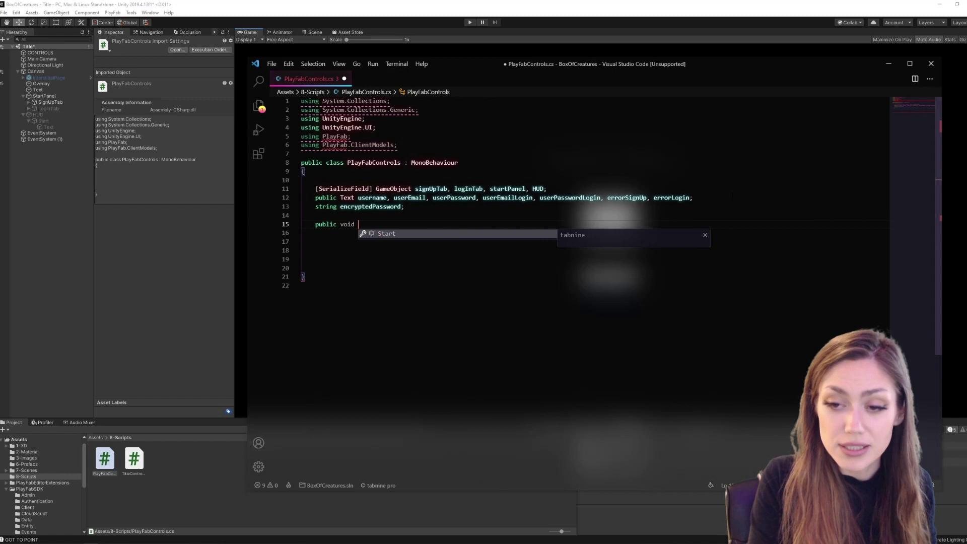
pyautogui.write('SignUpTab')
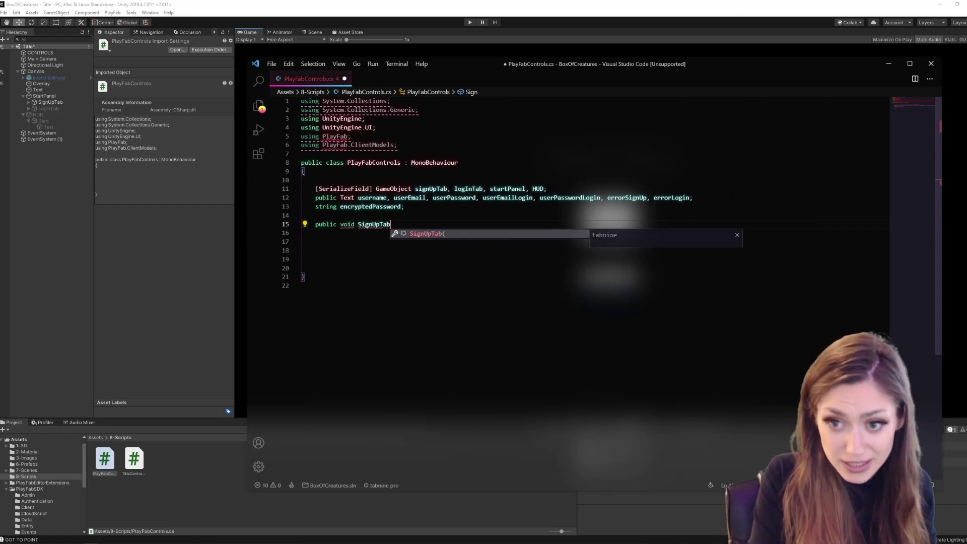
pyautogui.write('(){')
# - Add SignUpTab and empty LoginTab methods, writing SignUpTab's SetActive lines for the two tabs
pyautogui.press('Return')
pyautogui.press('Return')
pyautogui.press('Return')
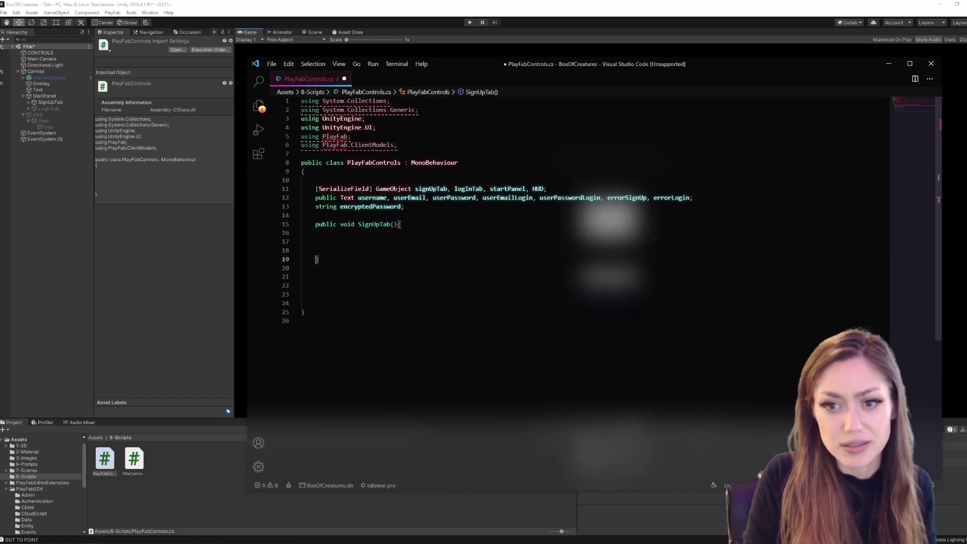
pyautogui.press('Return')
pyautogui.press('Return')
pyautogui.write('public void L')
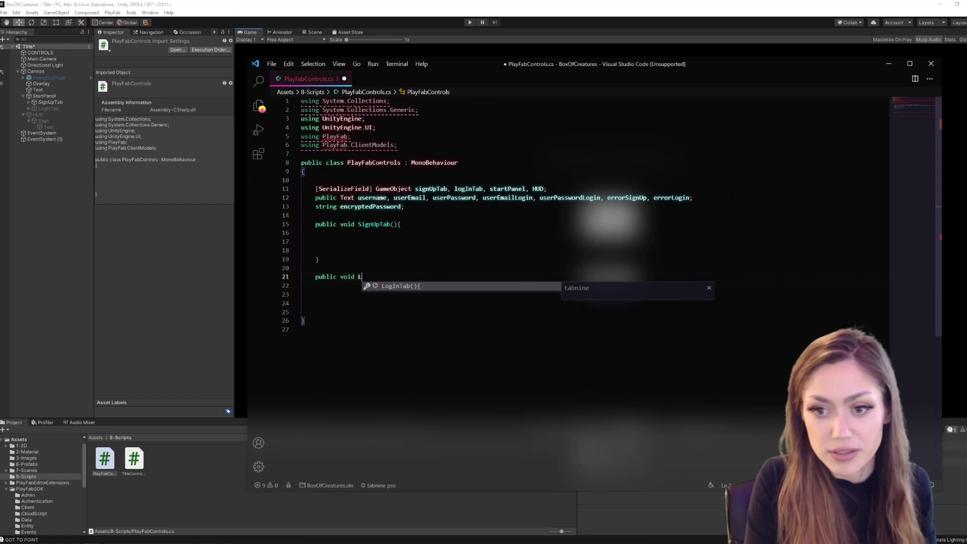
pyautogui.write('oginTab')
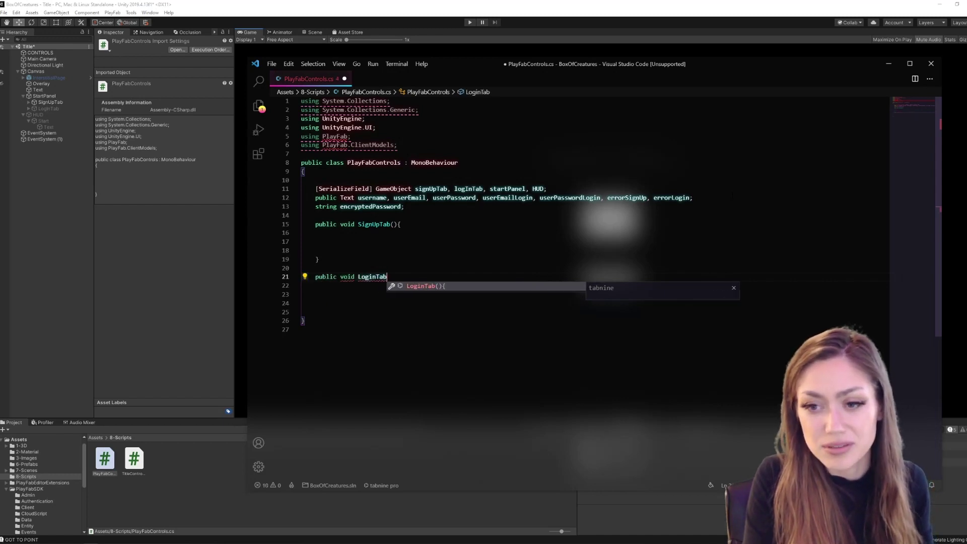
pyautogui.write('(){')
pyautogui.press('Return')
pyautogui.click(448, 188)
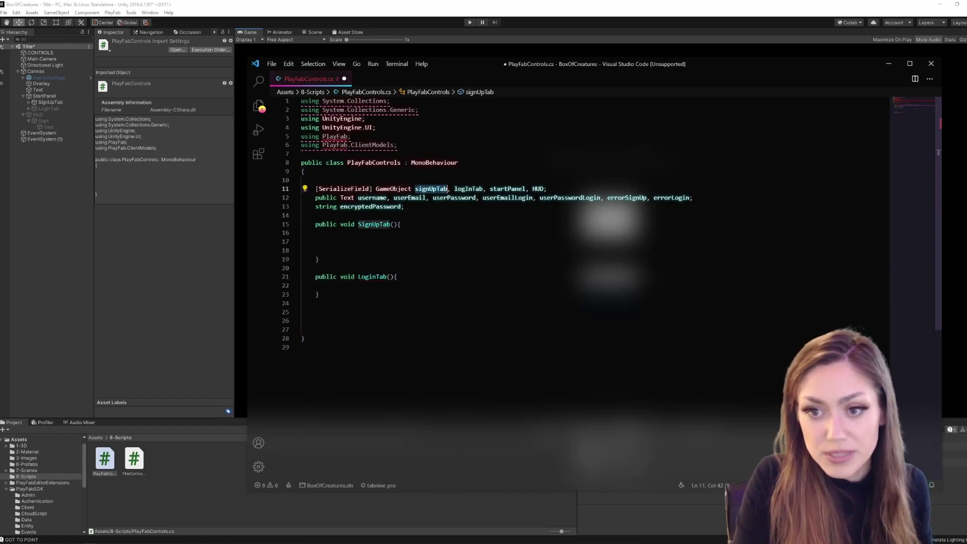
pyautogui.click(330, 233)
pyautogui.write('signUpTab')
pyautogui.write('.')
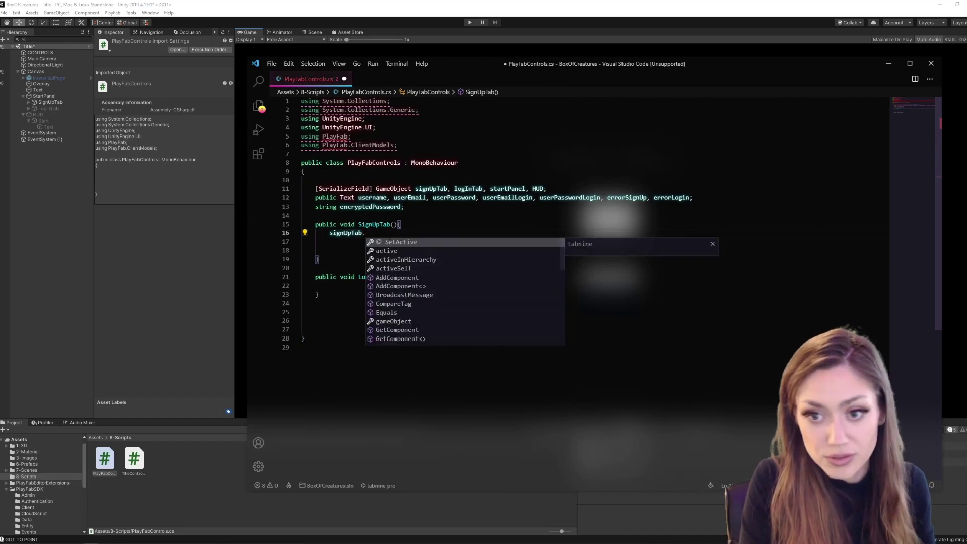
pyautogui.press('Escape')
pyautogui.write('e')
pyautogui.press('Tab')
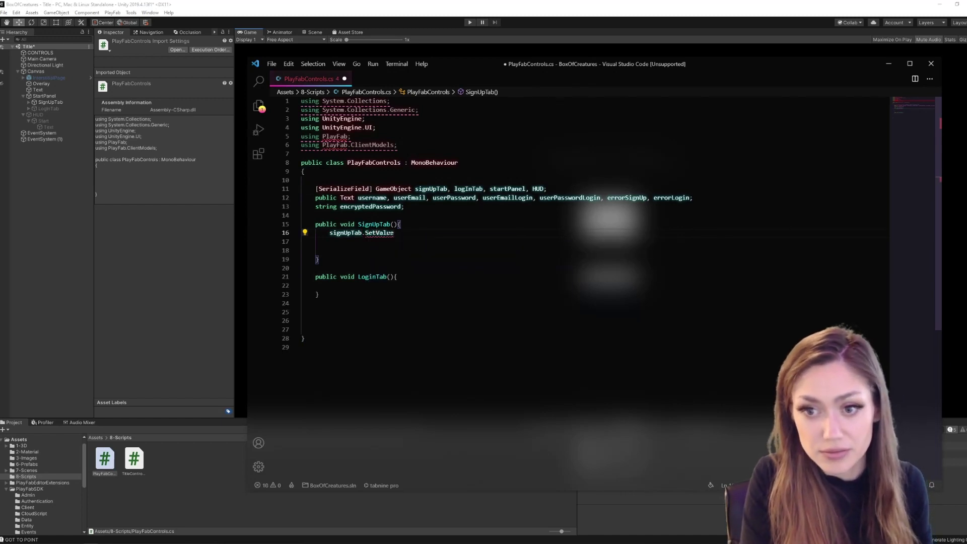
pyautogui.press('BackSpace')
pyautogui.write('Act')
pyautogui.press('Tab')
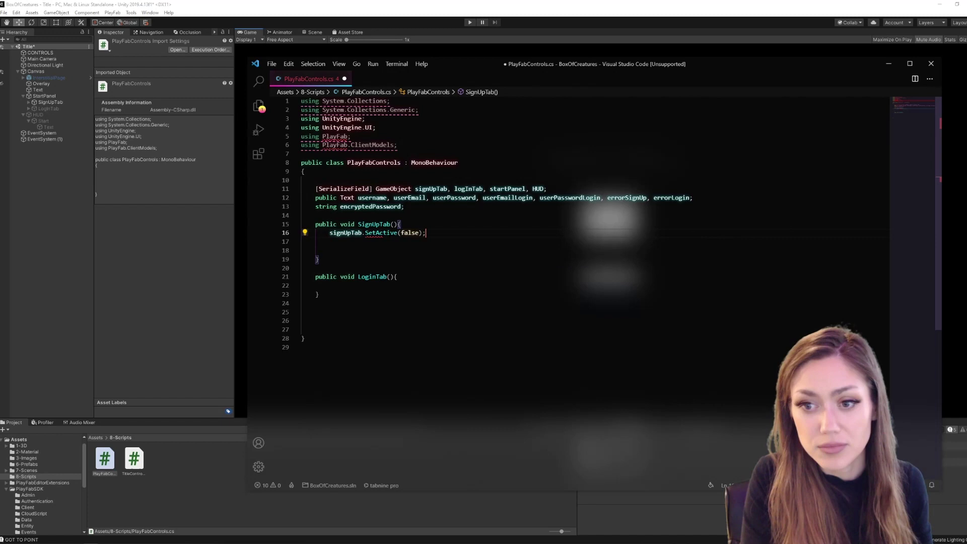
pyautogui.write('(fal')
pyautogui.press('BackSpace')
pyautogui.press('BackSpace')
pyautogui.press('BackSpace')
pyautogui.write('true)')
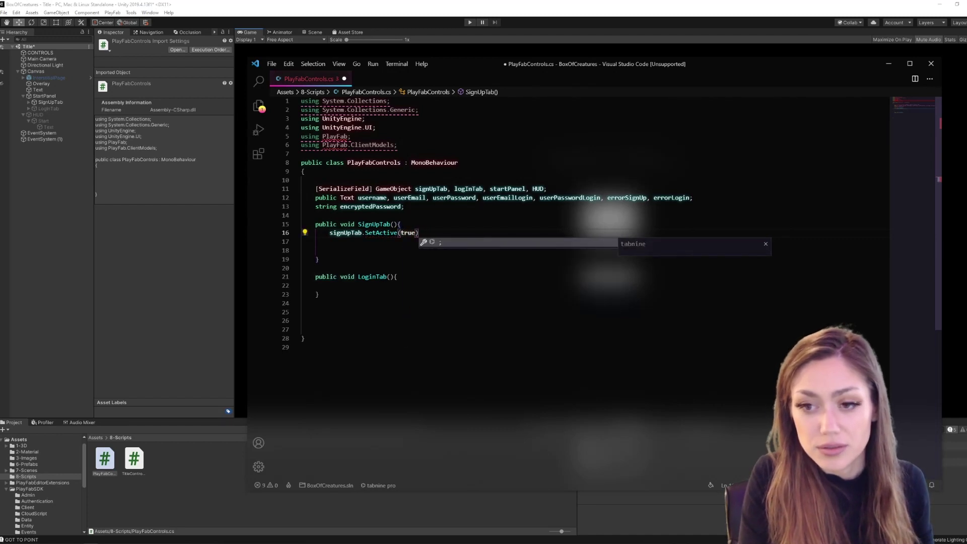
pyautogui.write(';')
pyautogui.press('Return')
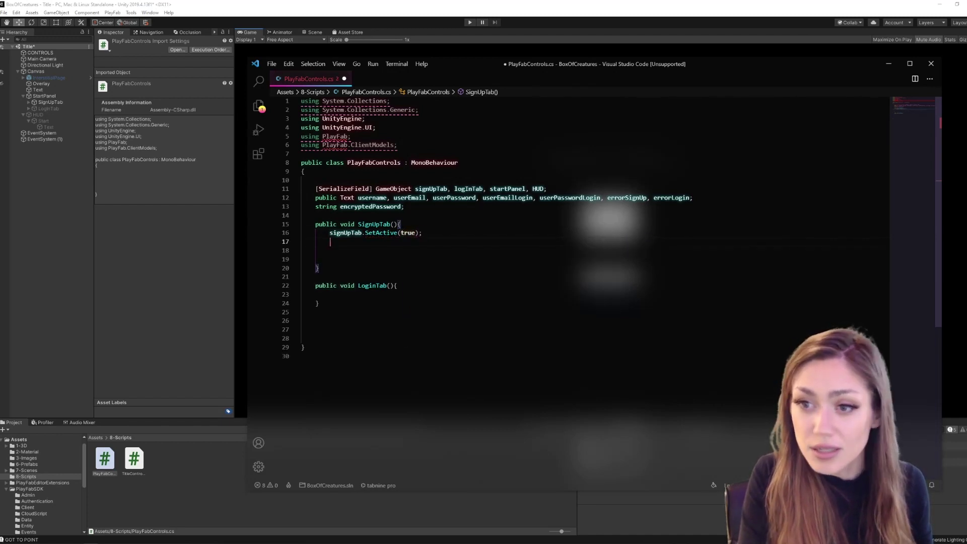
pyautogui.write('lo')
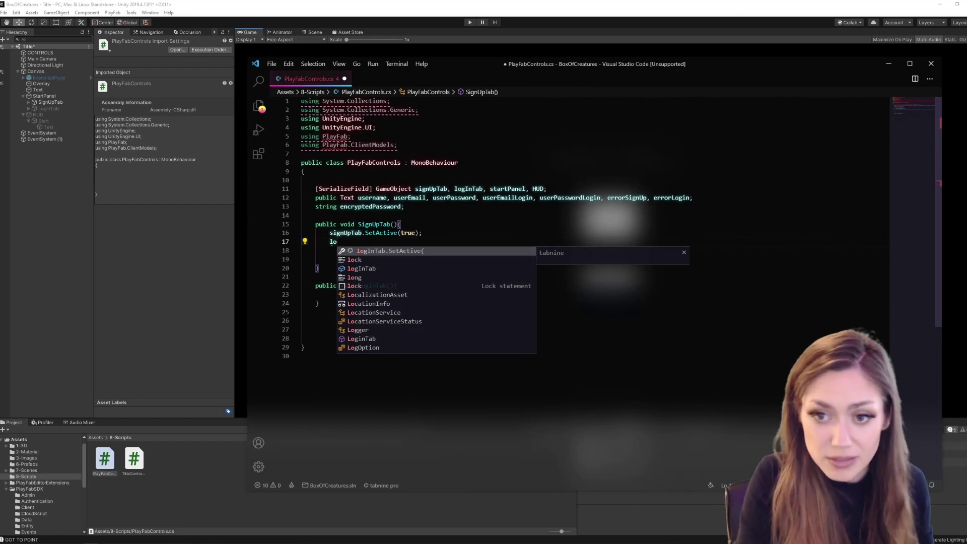
pyautogui.write('gin')
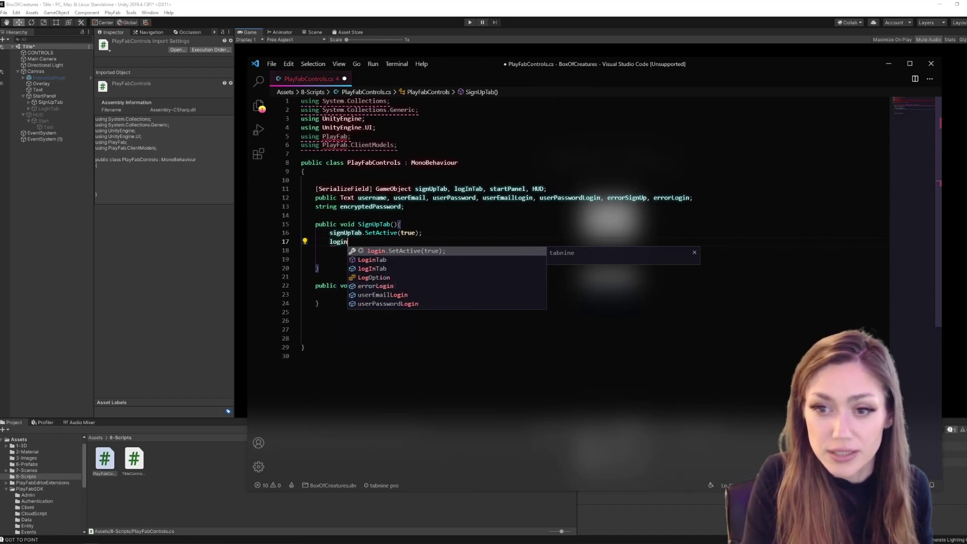
pyautogui.write('Tab.Set')
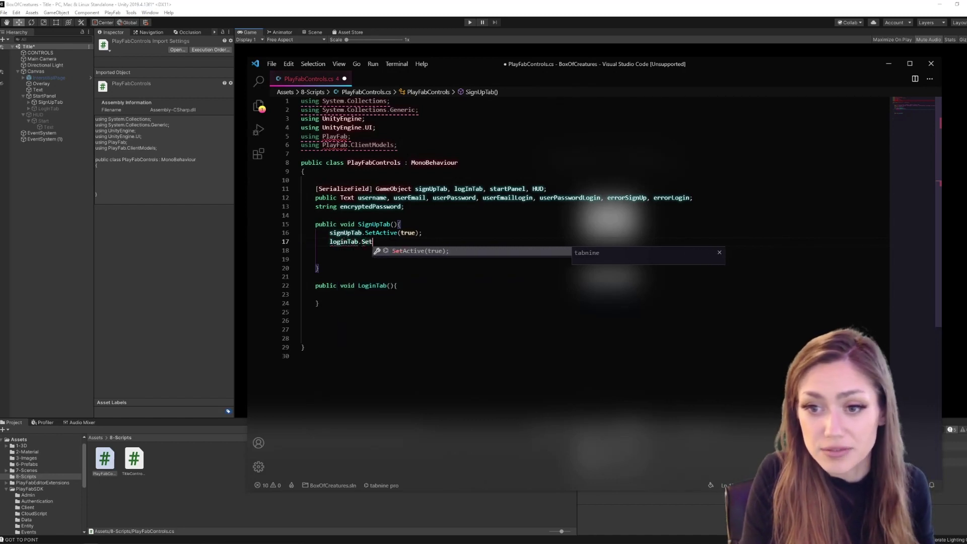
pyautogui.write('Active(')
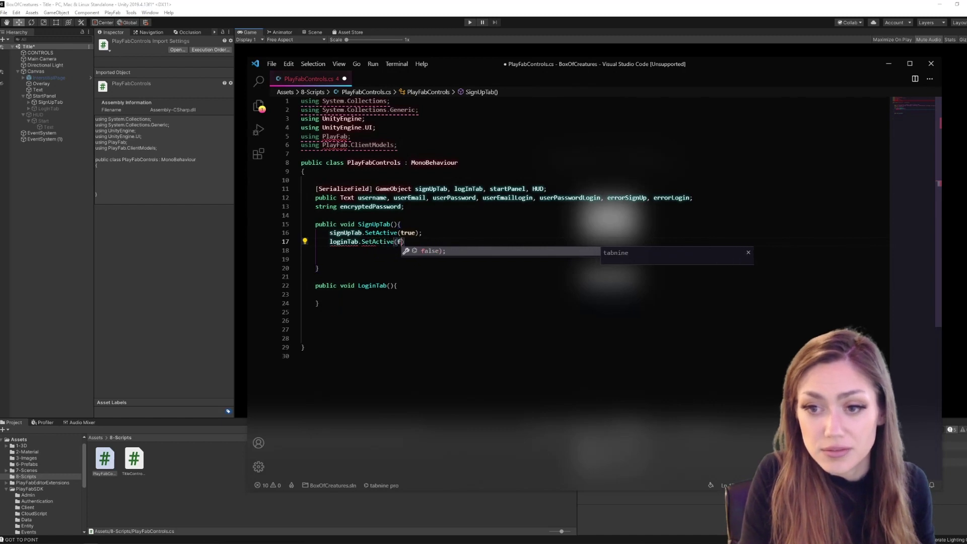
pyautogui.write('false)')
# - Copy SignUpTab's two SetActive lines into LoginTab with true and false swapped
pyautogui.press('Down')
pyautogui.press('Down')
pyautogui.press('Down')
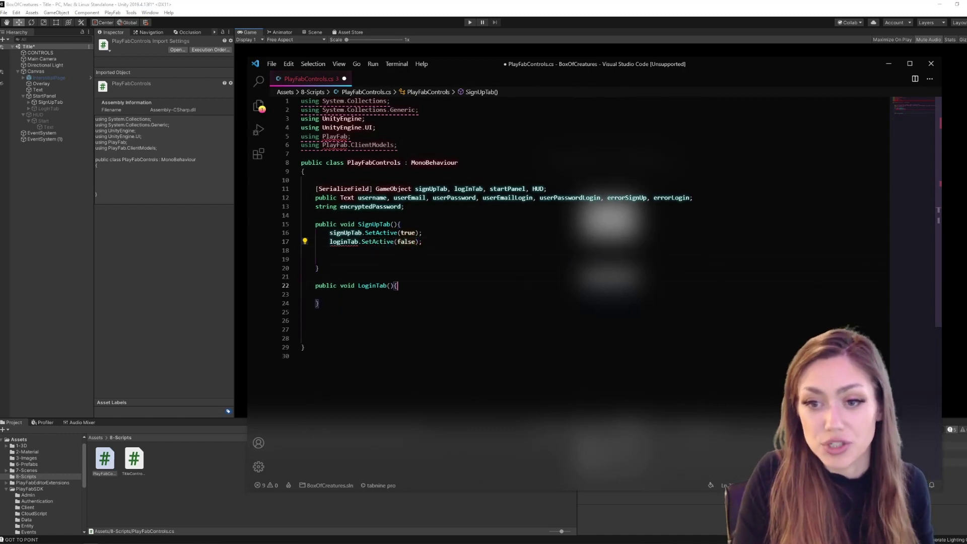
pyautogui.press('Up')
pyautogui.press('Up')
pyautogui.press('Up')
pyautogui.hotkey('shift', 'Up')
pyautogui.hotkey('shift', 'Up')
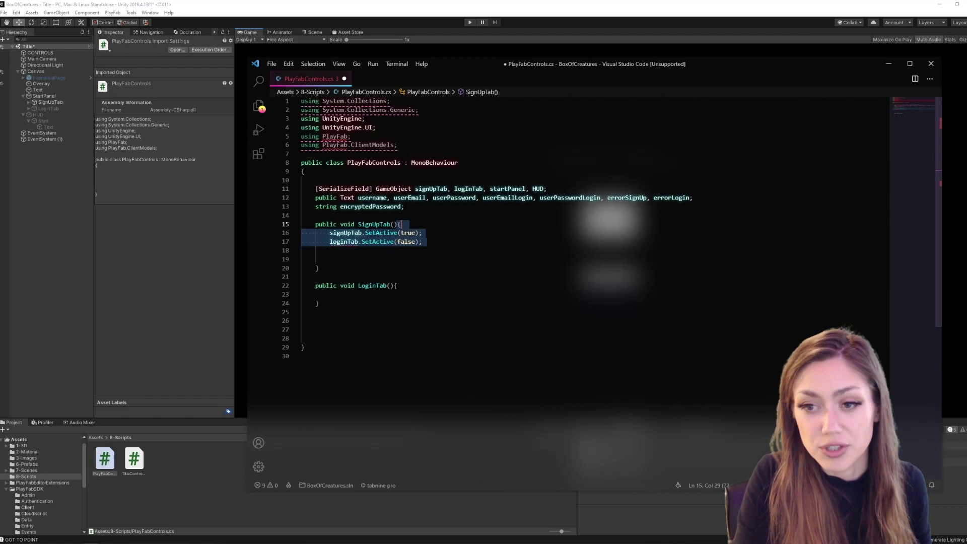
pyautogui.hotkey('ctrl', 'c')
pyautogui.press('Down')
pyautogui.press('Down')
pyautogui.press('Down')
pyautogui.hotkey('ctrl', 'v')
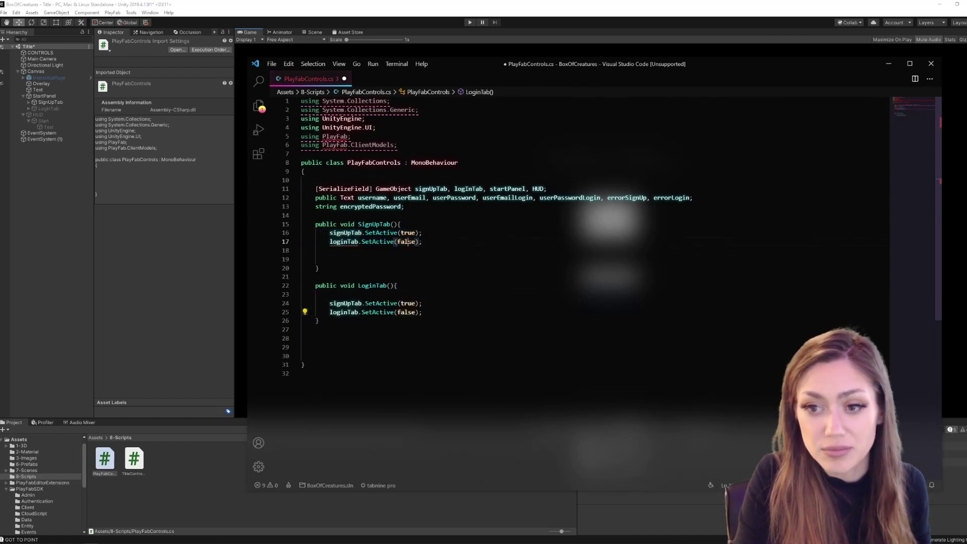
pyautogui.press('Up')
pyautogui.press('BackSpace')
pyautogui.press('BackSpace')
pyautogui.press('BackSpace')
pyautogui.write('false')
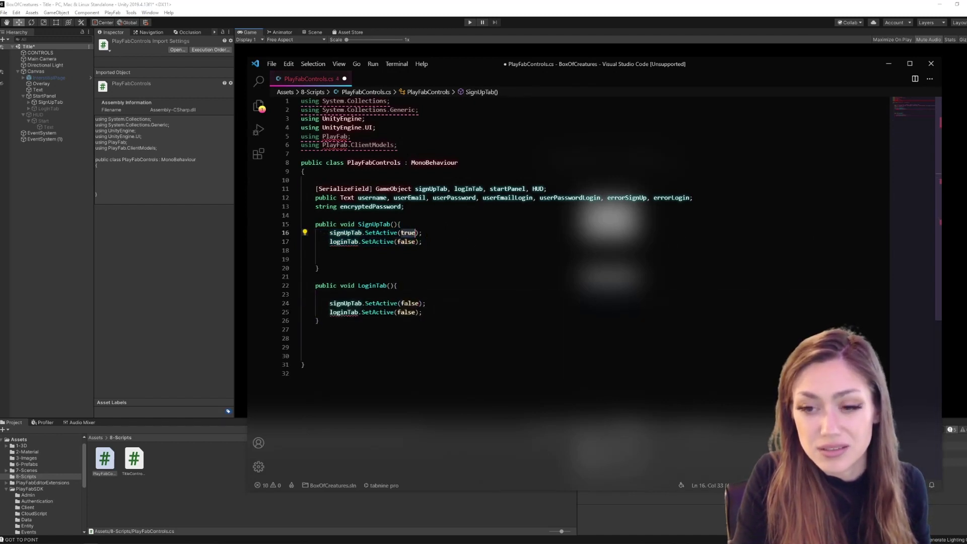
pyautogui.press('Down')
pyautogui.press('BackSpace')
pyautogui.press('BackSpace')
pyautogui.press('BackSpace')
pyautogui.write('true')
pyautogui.press('Up')
pyautogui.press('Up')
pyautogui.press('BackSpace')
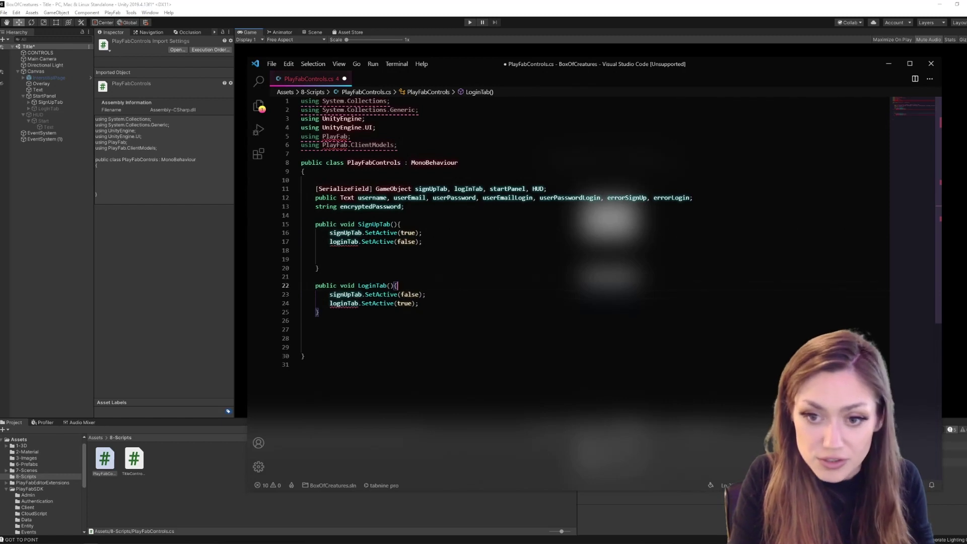
pyautogui.click(238, 300)
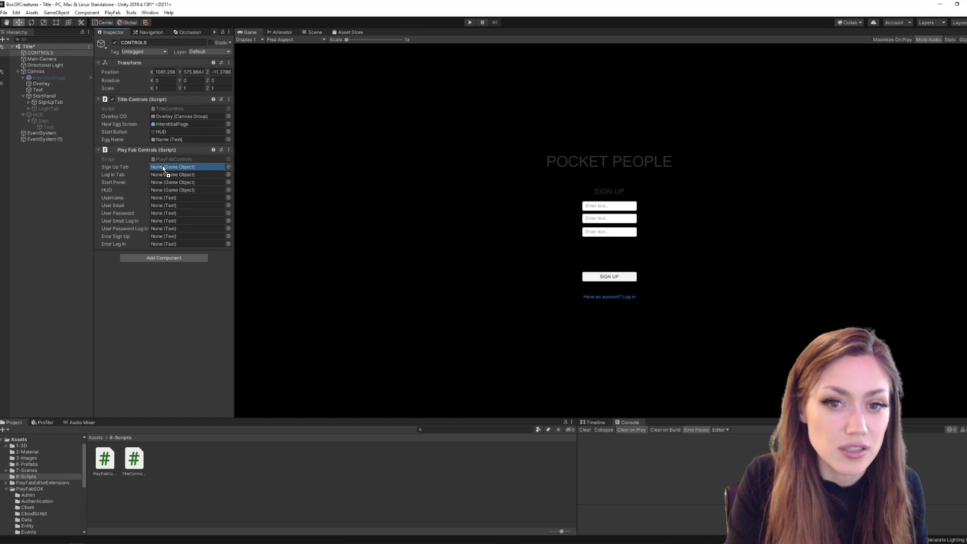
# - Assign SignUpTab, LoginTab, StartPanel and HUD from the Hierarchy to CONTROLS' Play Fab Controls fields
pyautogui.moveTo(48, 102)
pyautogui.mouseDown()
pyautogui.moveTo(174, 167)
pyautogui.moveTo(163, 175)
pyautogui.moveTo(173, 184)
pyautogui.mouseUp()
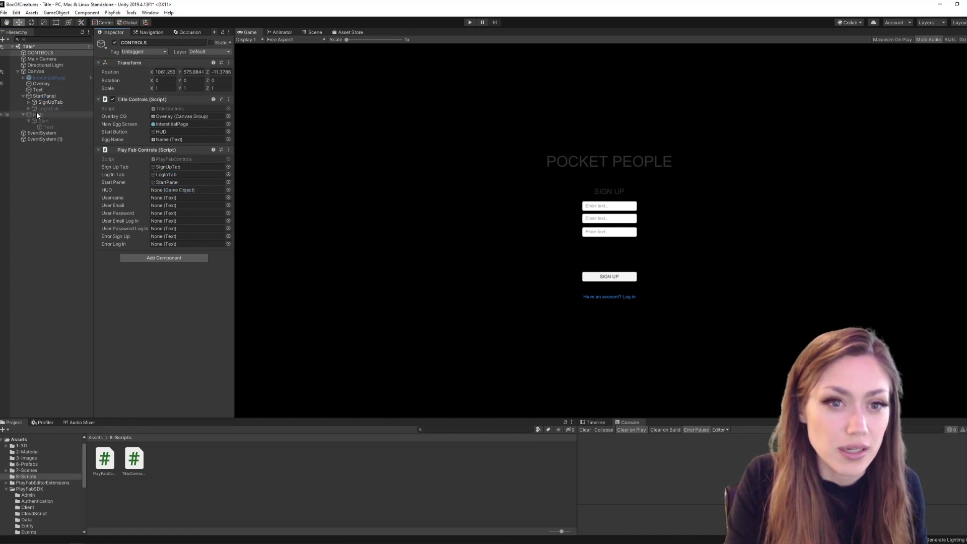
pyautogui.moveTo(37, 115); pyautogui.dragTo(171, 190)
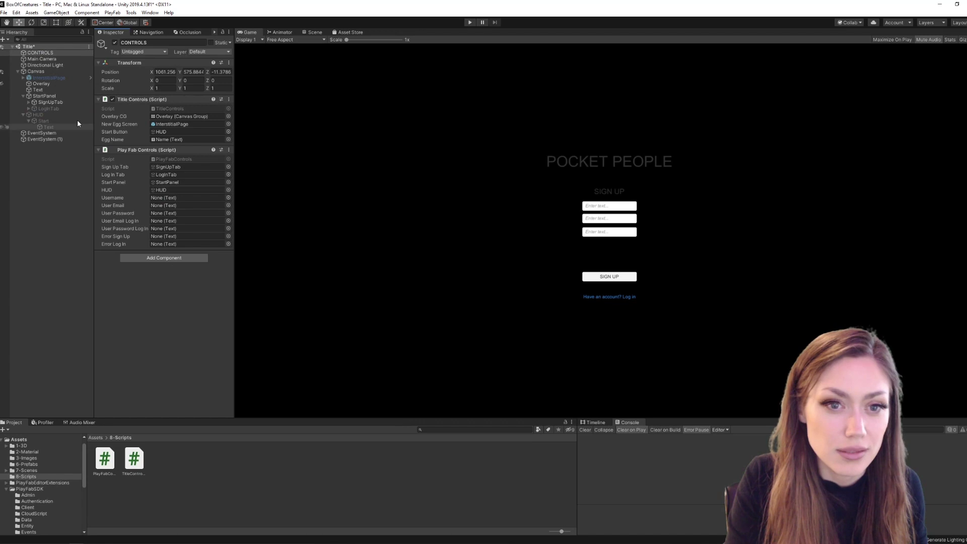
pyautogui.click(30, 104)
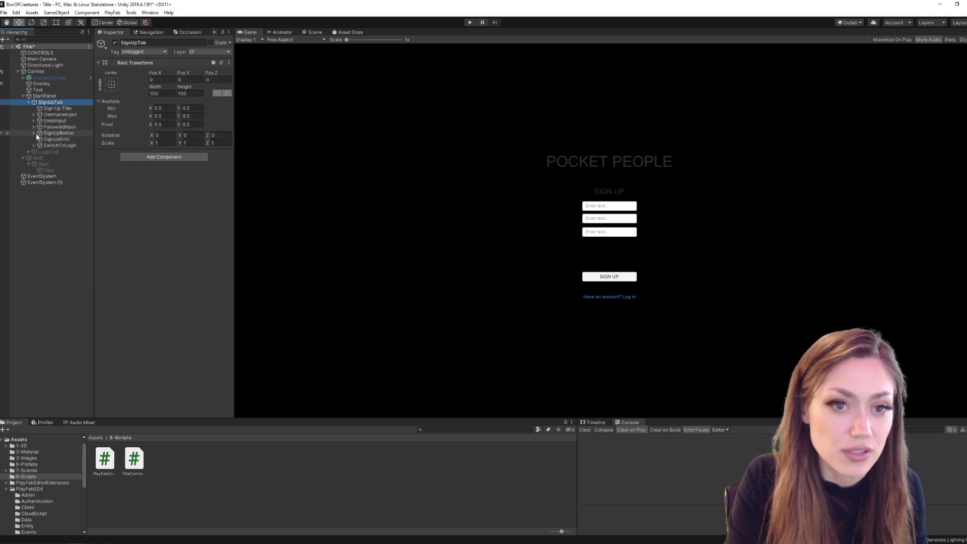
# - Set sign-up input content types: Username Alphanumeric, Email Email Address, Password Password
pyautogui.click(36, 121)
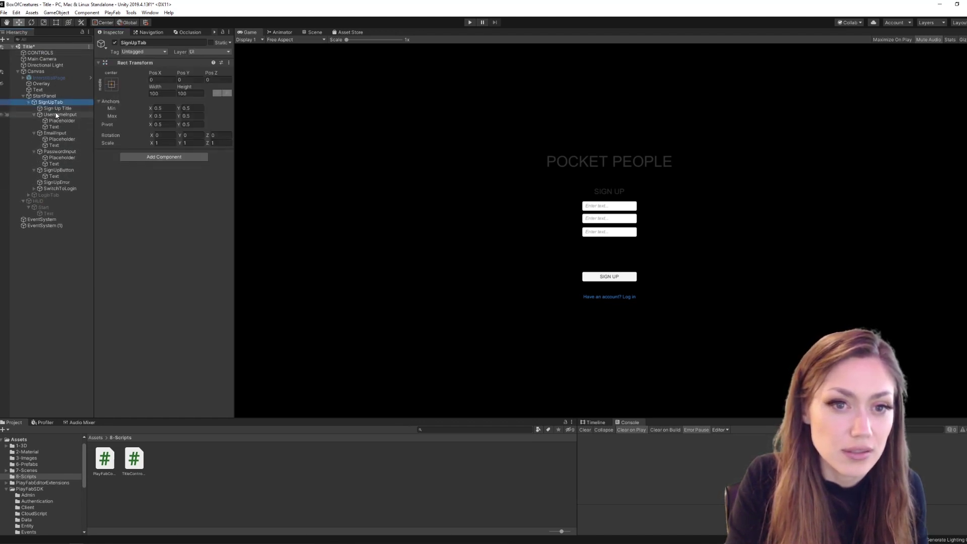
pyautogui.click(49, 114)
pyautogui.scroll(-3, 216, 227)
pyautogui.scroll(3, 212, 222)
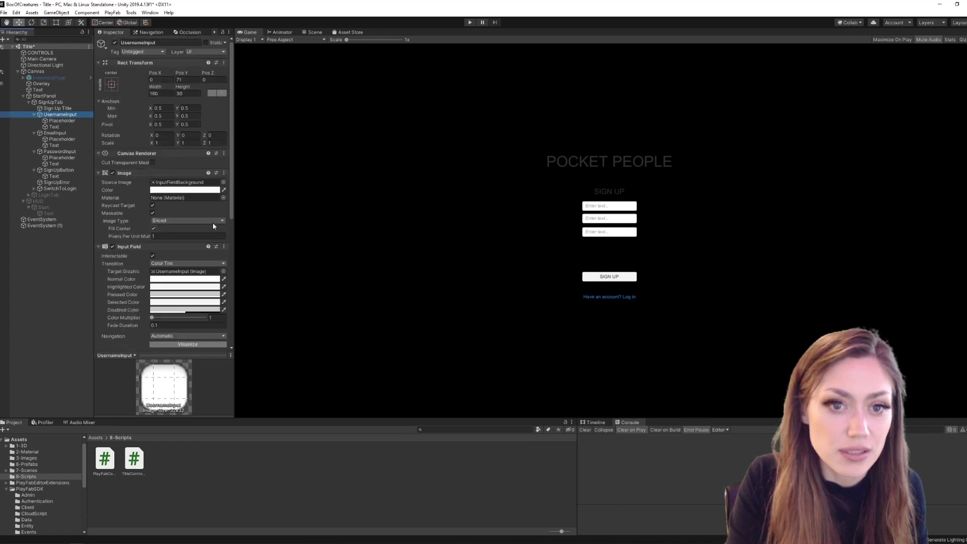
pyautogui.scroll(-2, 219, 191)
pyautogui.scroll(-2, 223, 196)
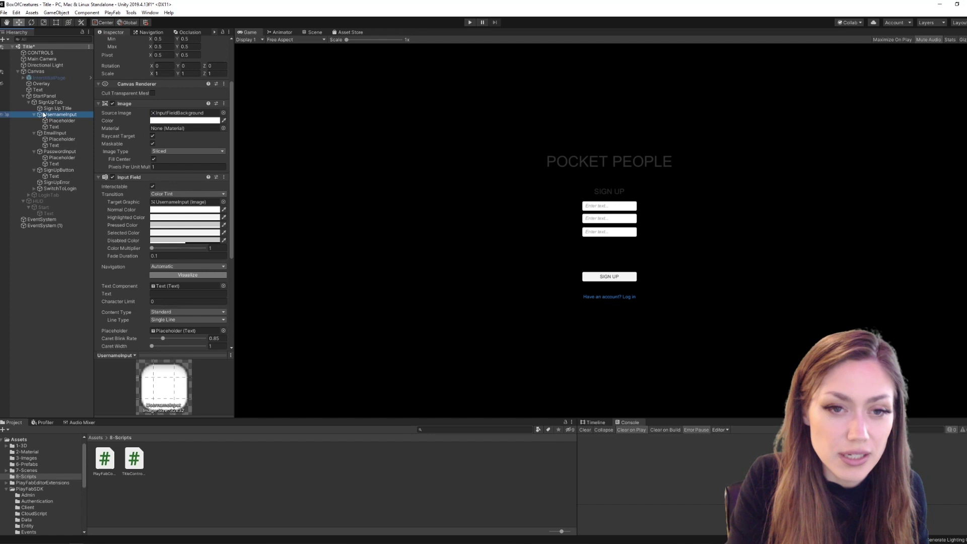
pyautogui.scroll(-3, 201, 117)
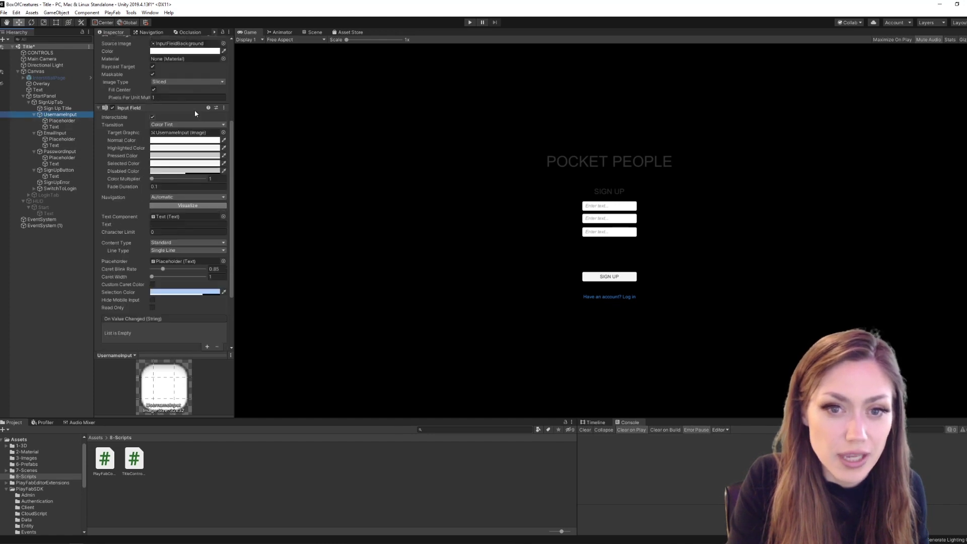
pyautogui.scroll(-3, 185, 167)
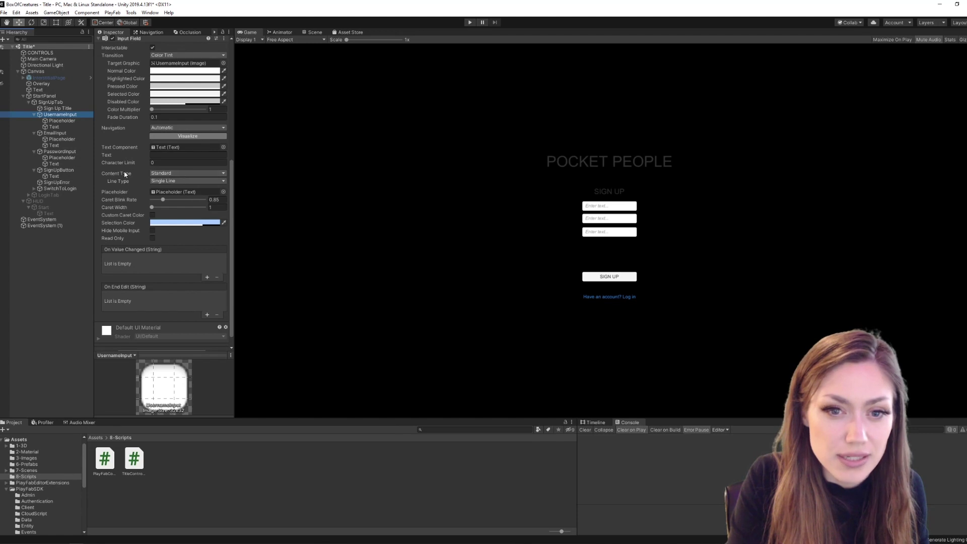
pyautogui.click(168, 173)
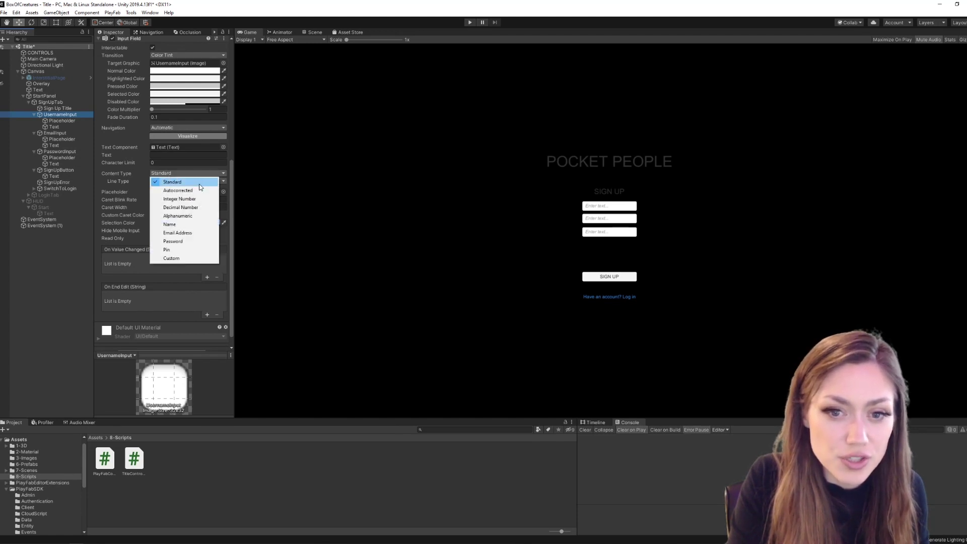
pyautogui.click(189, 218)
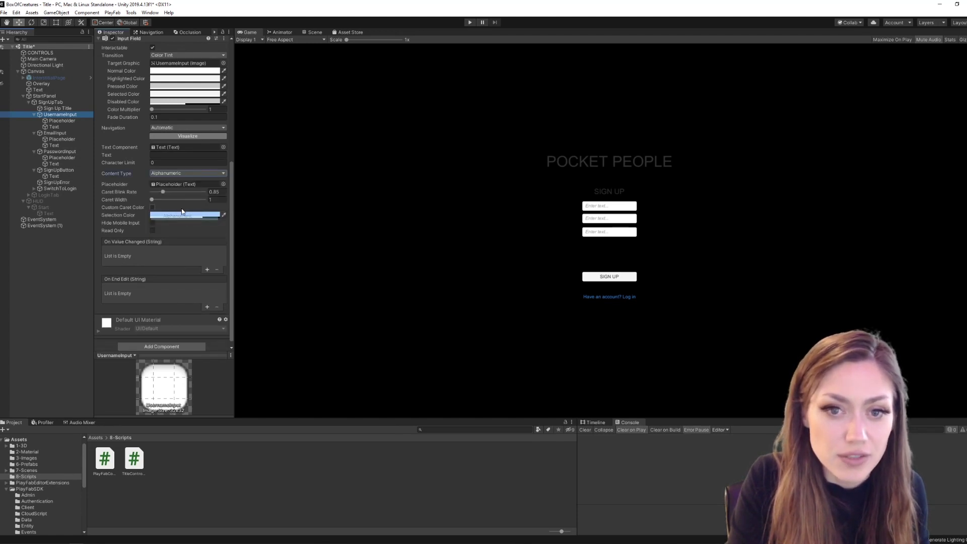
pyautogui.click(53, 132)
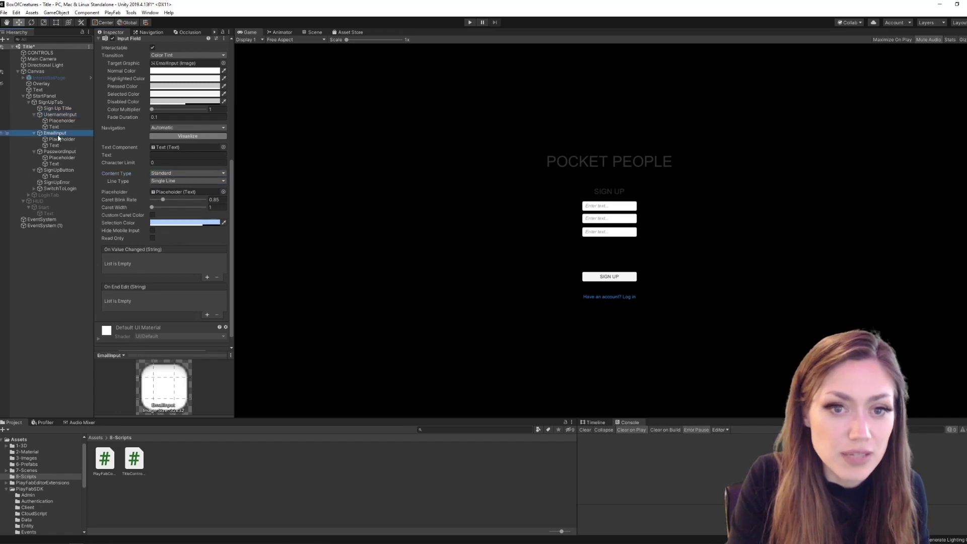
pyautogui.click(181, 173)
pyautogui.click(187, 235)
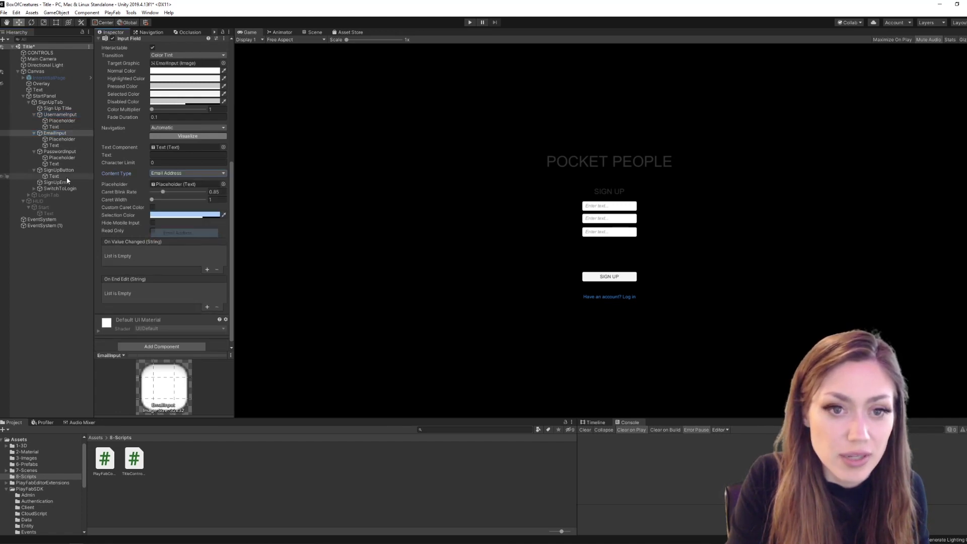
pyautogui.click(61, 152)
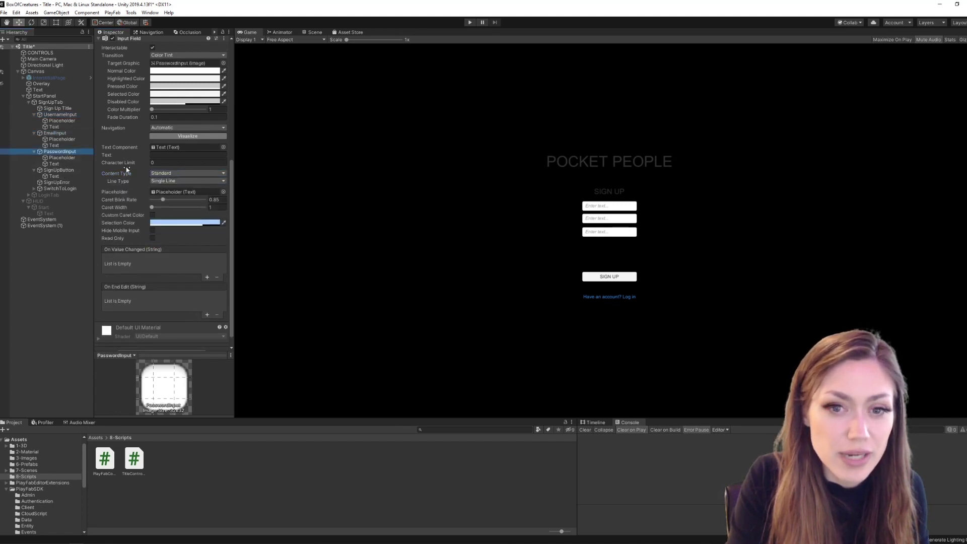
pyautogui.click(169, 174)
pyautogui.click(176, 241)
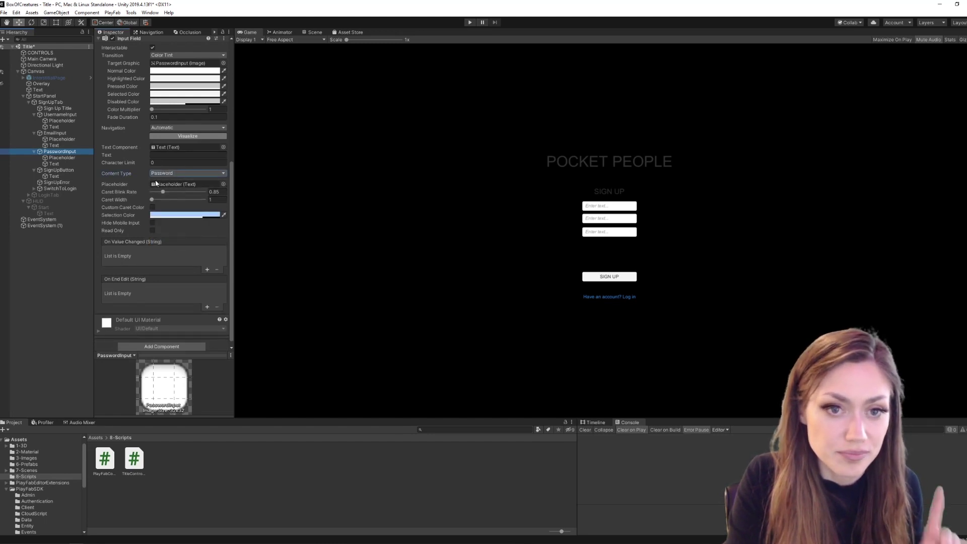
# - Set the log-in Email input to Email Address and Password input to Password, then reselect CONTROLS
pyautogui.click(29, 196)
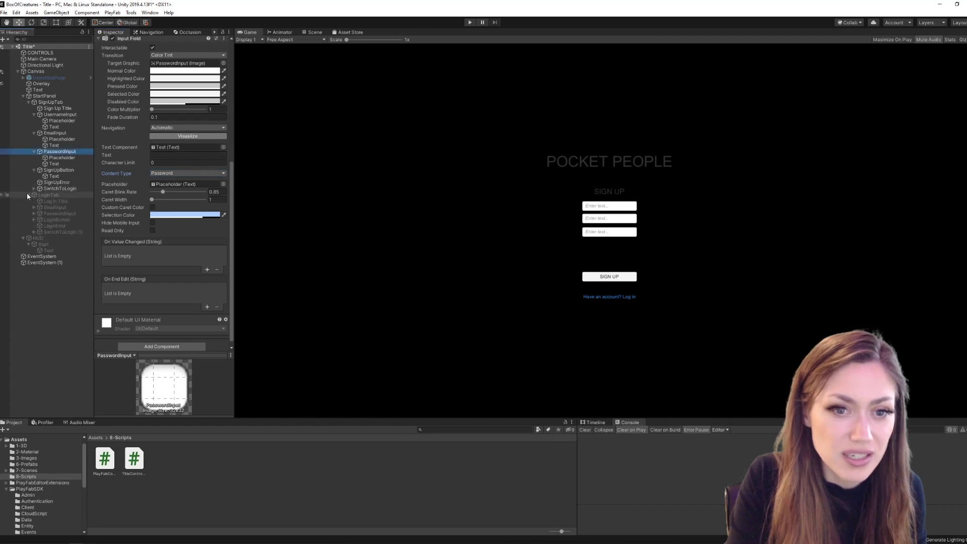
pyautogui.click(51, 208)
pyautogui.click(161, 186)
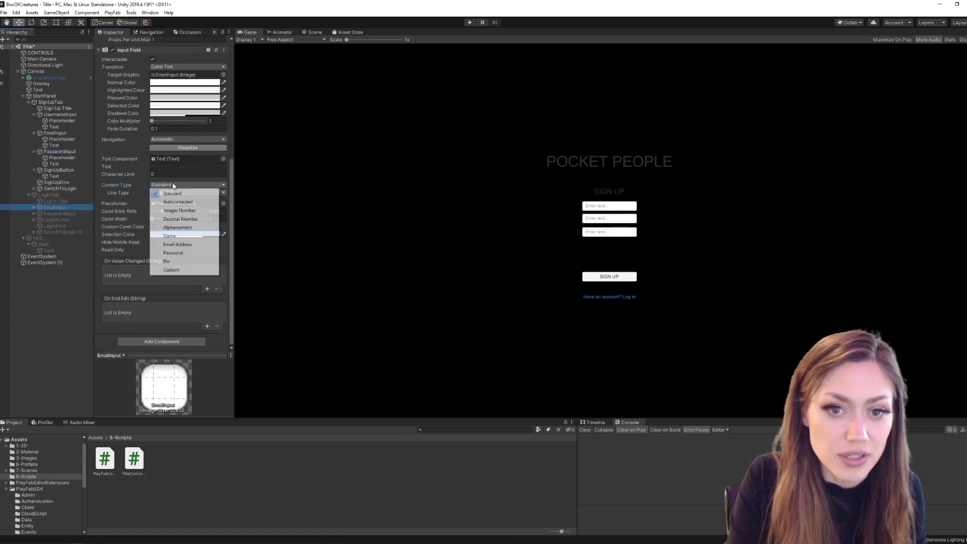
pyautogui.click(176, 245)
pyautogui.click(70, 215)
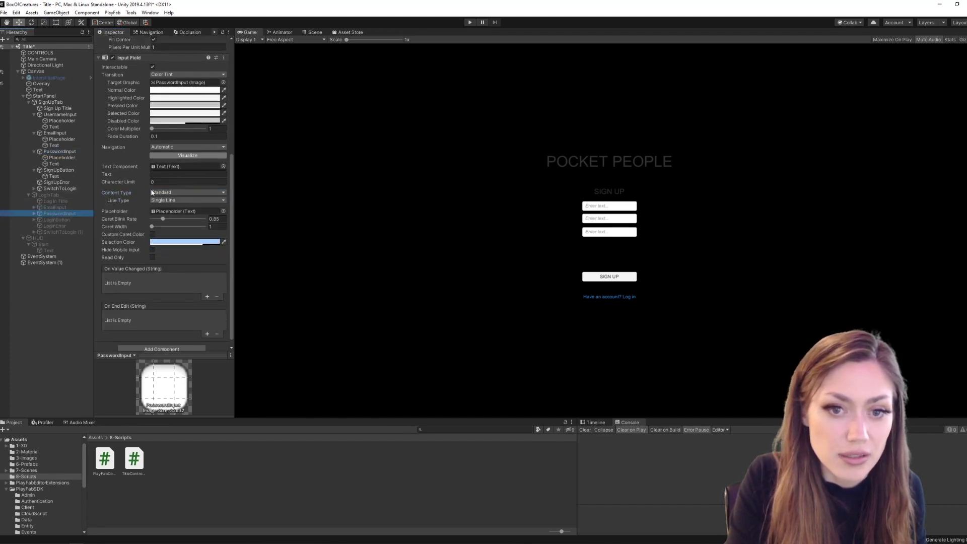
pyautogui.click(172, 190)
pyautogui.click(189, 263)
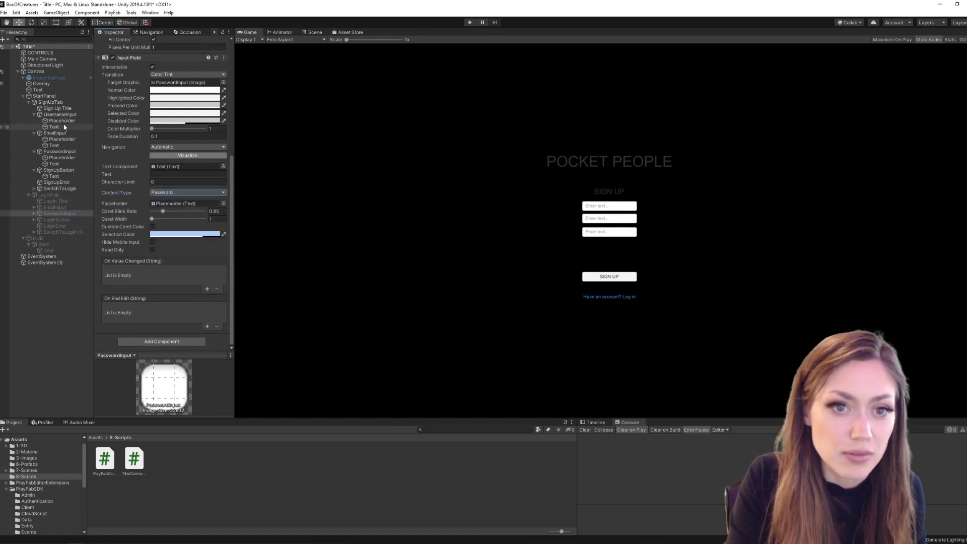
pyautogui.click(32, 125)
pyautogui.click(34, 52)
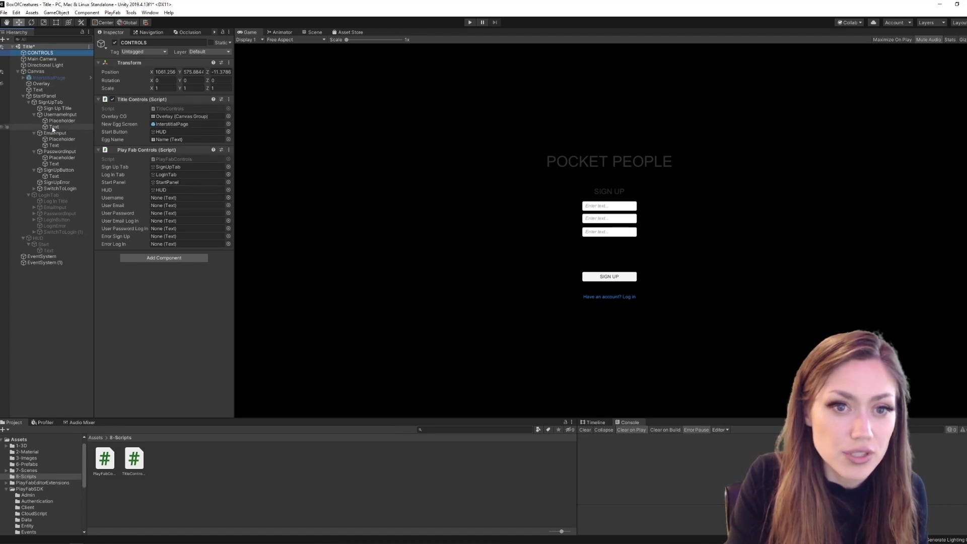
# - Link the sign-up username, email and password Texts to Username, User Email and User Password
pyautogui.moveTo(52, 127); pyautogui.dragTo(164, 199)
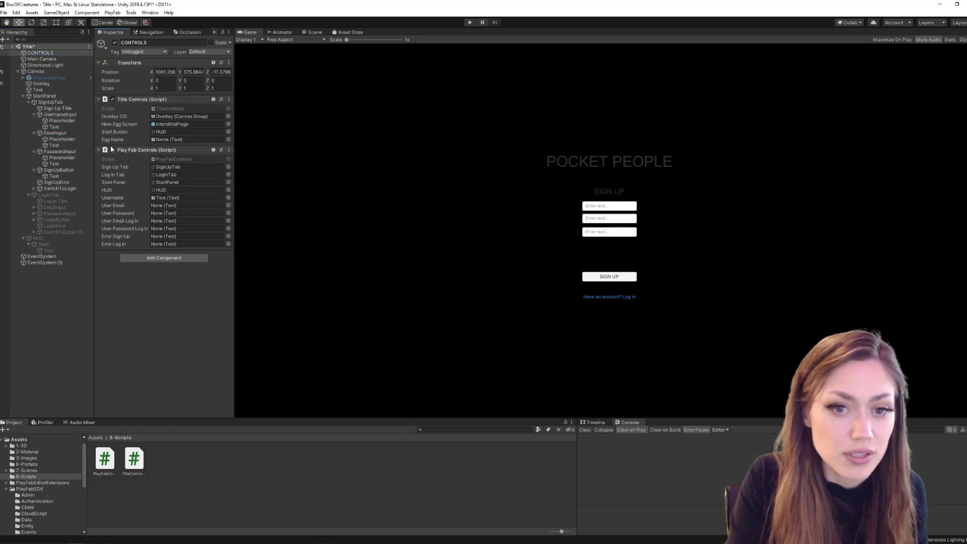
pyautogui.moveTo(53, 146); pyautogui.dragTo(175, 209)
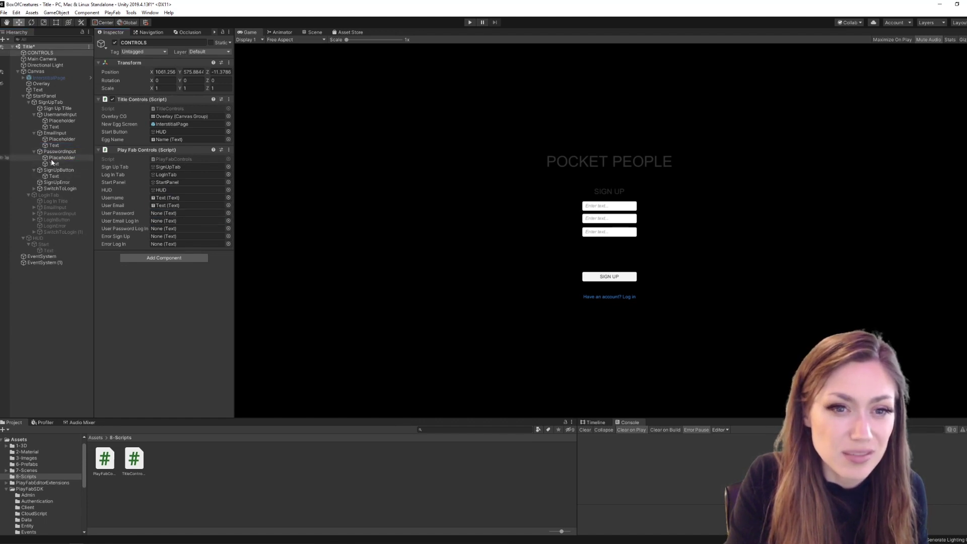
pyautogui.moveTo(53, 163); pyautogui.dragTo(163, 213)
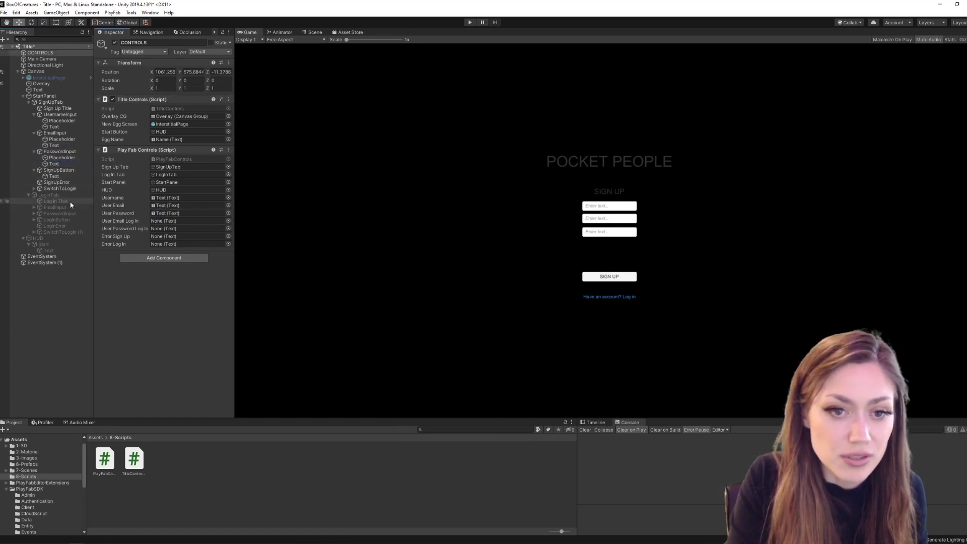
# - Link the log-in email and password Texts, SignUpError and LoginError to their script fields
pyautogui.click(35, 207)
pyautogui.click(35, 226)
pyautogui.moveTo(52, 218); pyautogui.dragTo(162, 222)
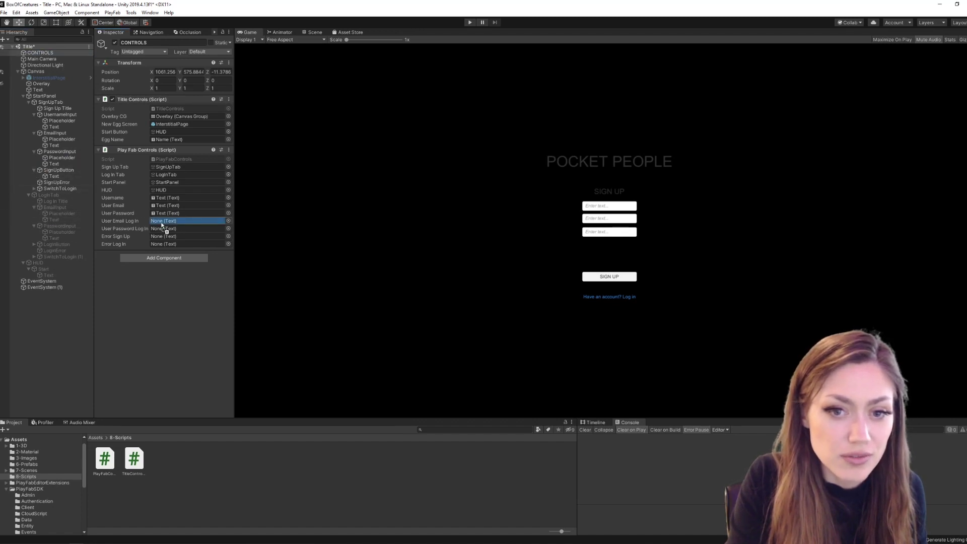
pyautogui.moveTo(54, 238); pyautogui.dragTo(183, 228)
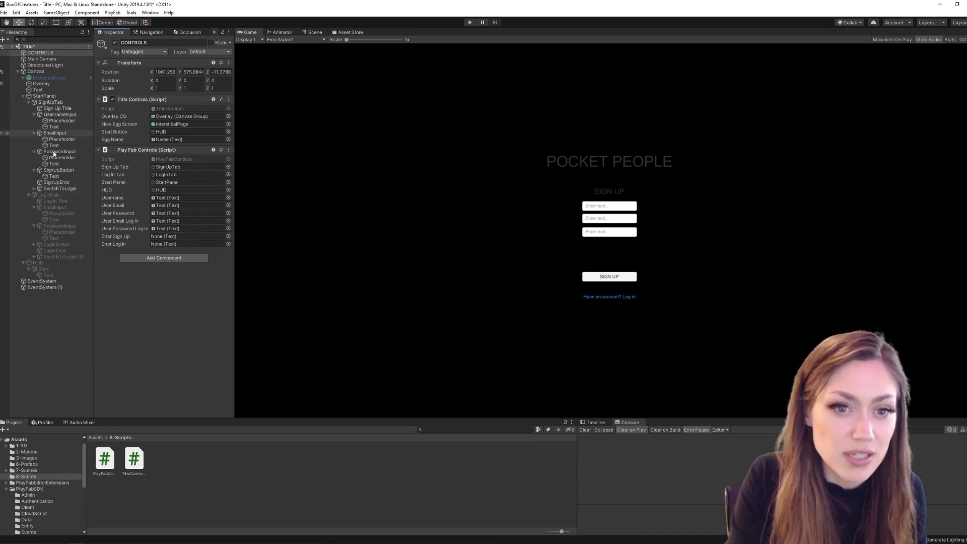
pyautogui.moveTo(56, 184); pyautogui.dragTo(182, 236)
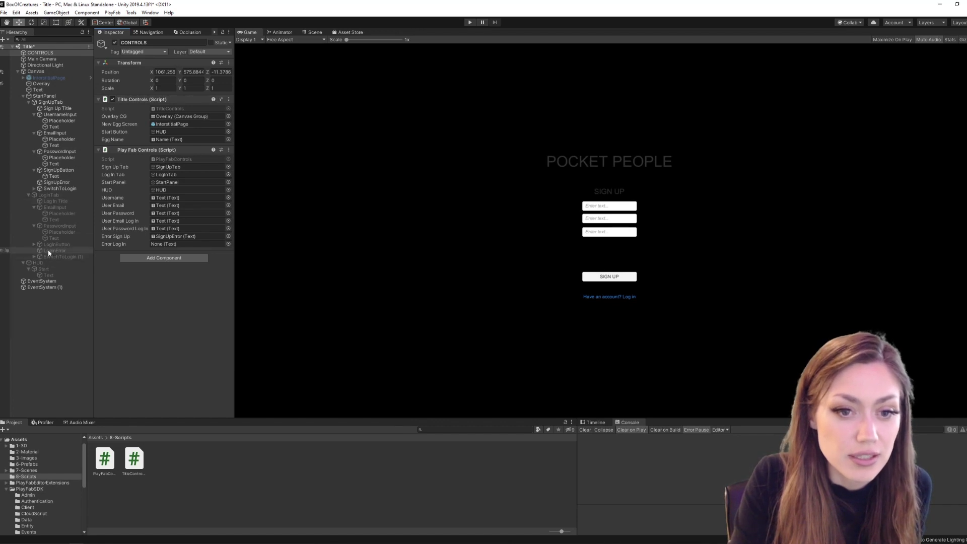
pyautogui.moveTo(48, 249); pyautogui.dragTo(169, 244)
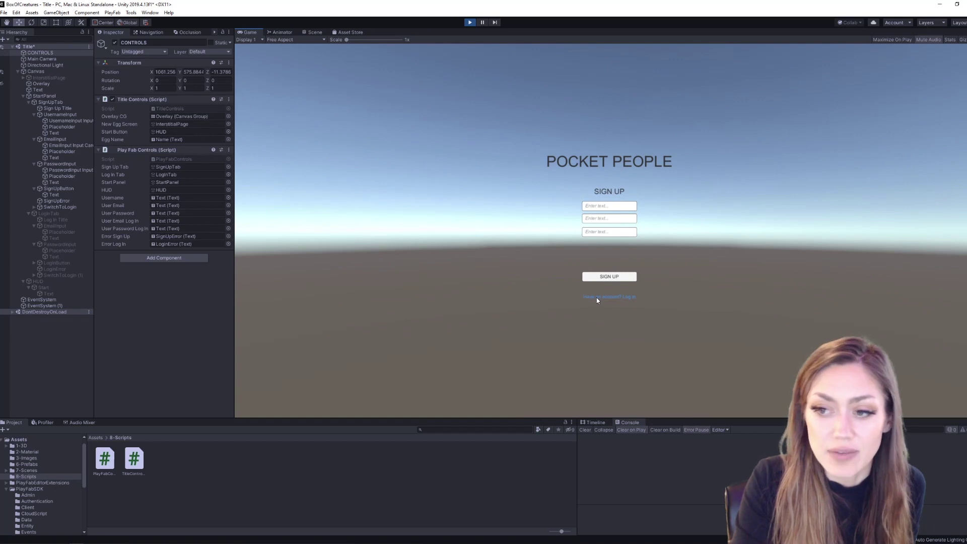
# - Toggle between the log-in and sign-up panels in the running game, then stop Play
pyautogui.click(627, 300)
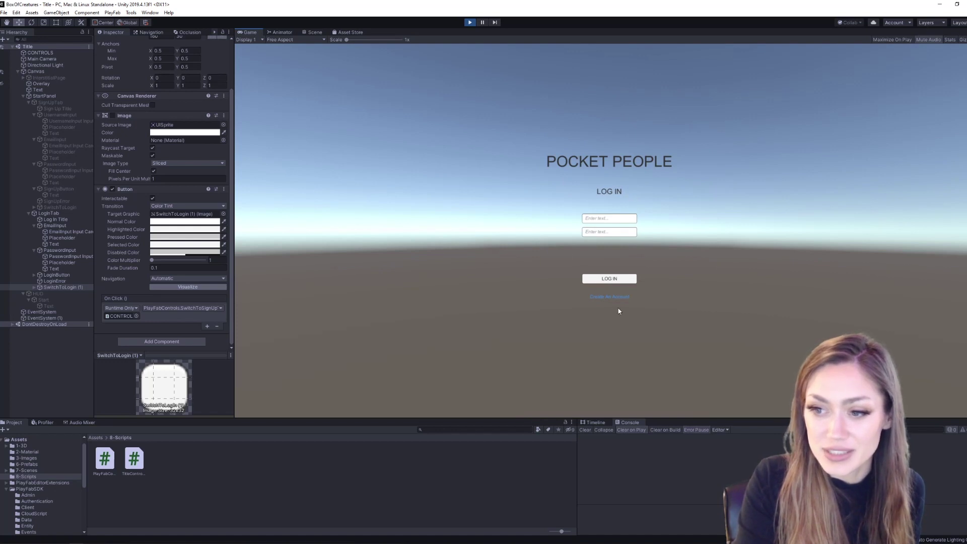
pyautogui.click(604, 297)
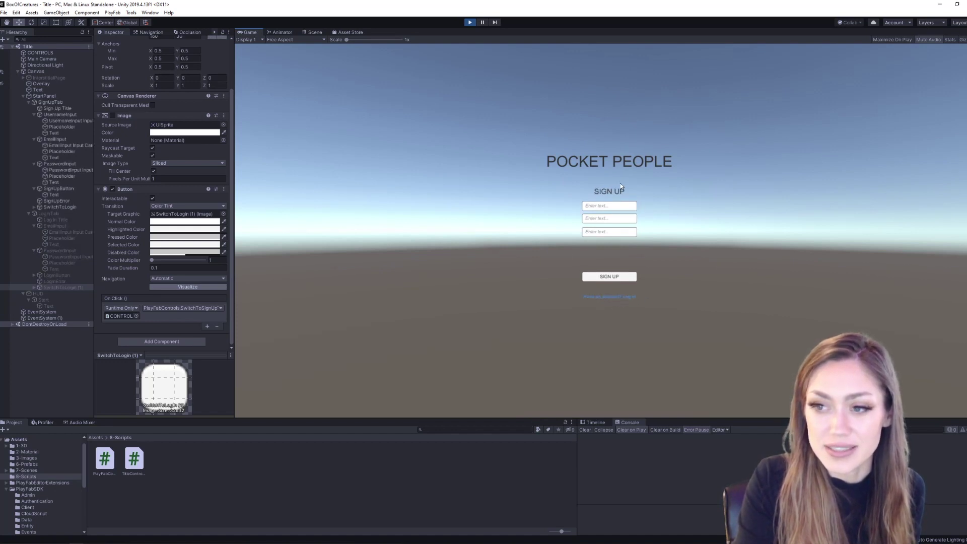
pyautogui.click(629, 299)
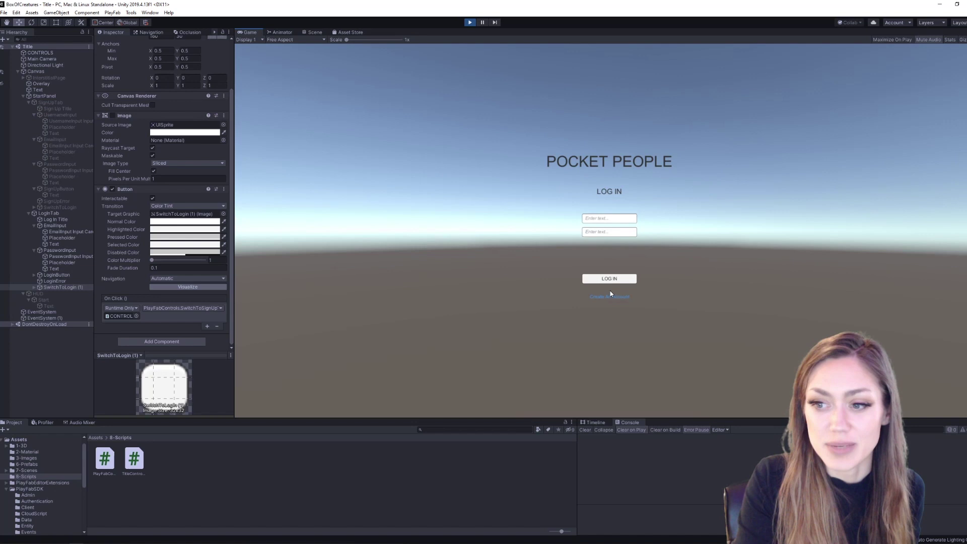
pyautogui.click(470, 22)
# - Return to PlayFabControls in VS Code and add blank lines below the tab functions
pyautogui.hotkey('alt', 'Tab')
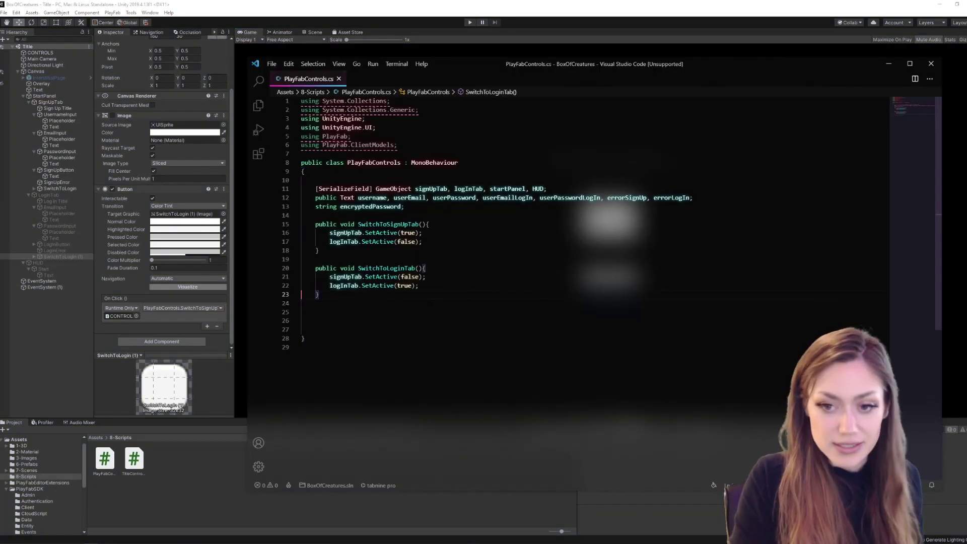
pyautogui.press('Return')
pyautogui.press('Down')
pyautogui.press('Down')
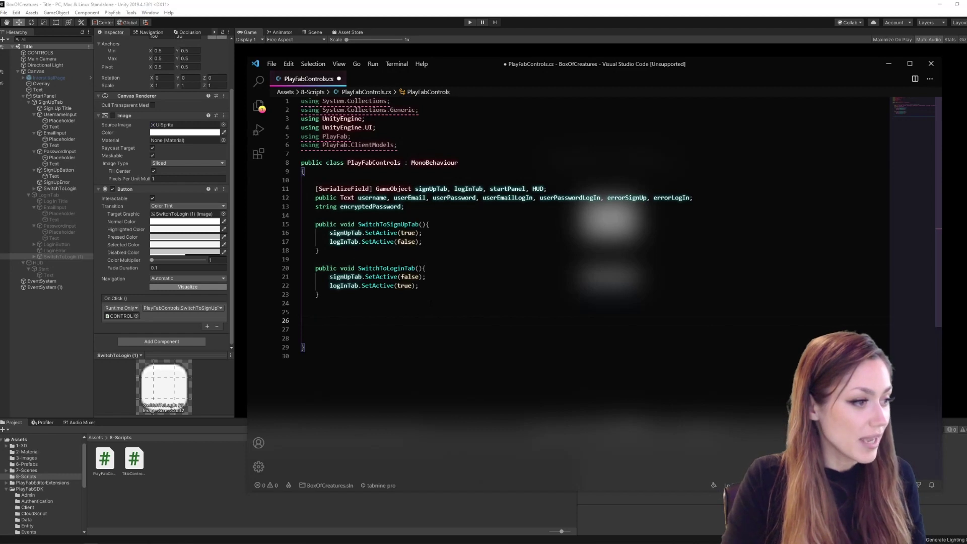
pyautogui.scroll(-2, 589, 227)
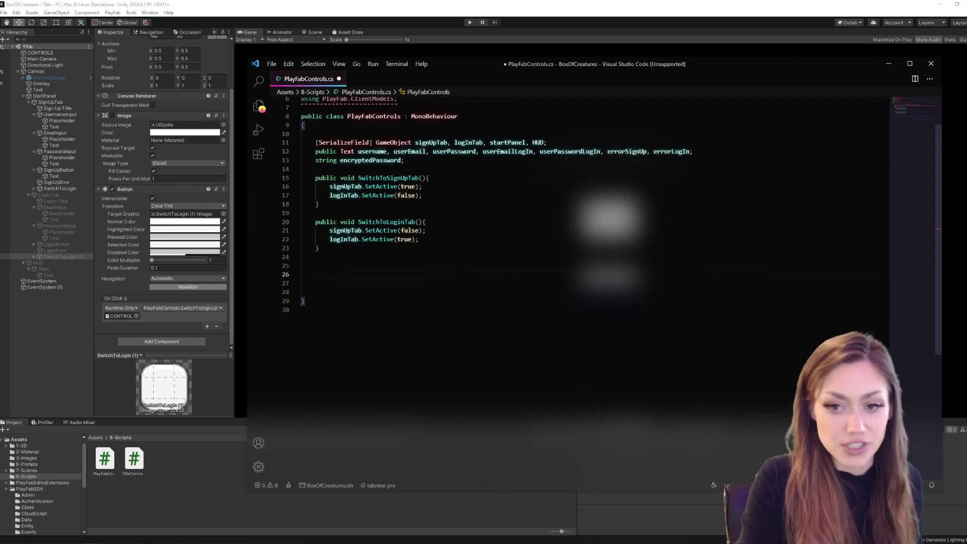
pyautogui.write('str')
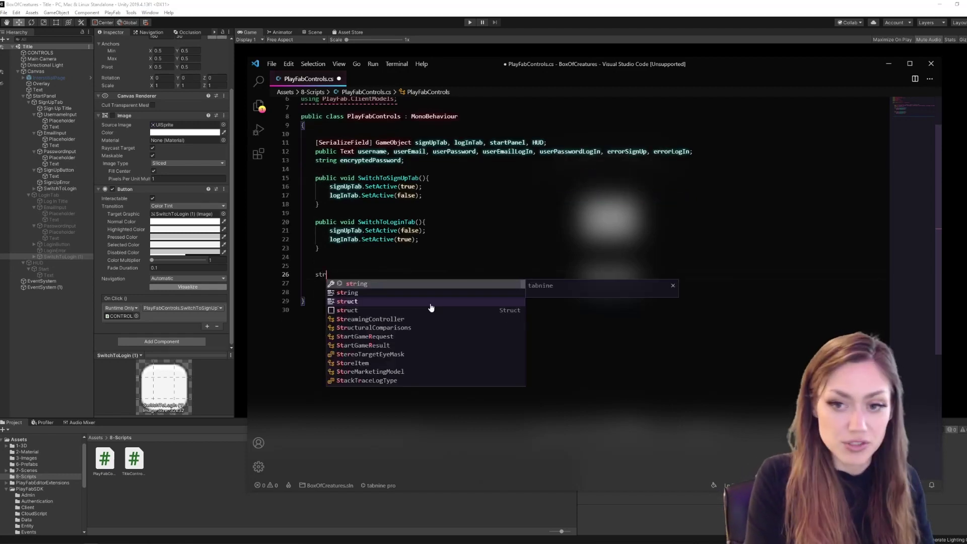
pyautogui.write('ing Encry')
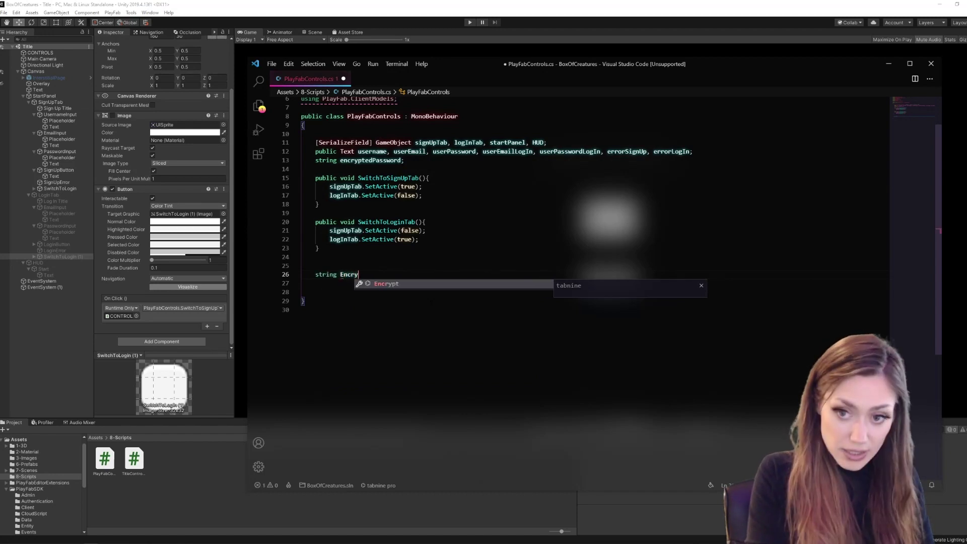
pyautogui.write('pt')
pyautogui.write('(str')
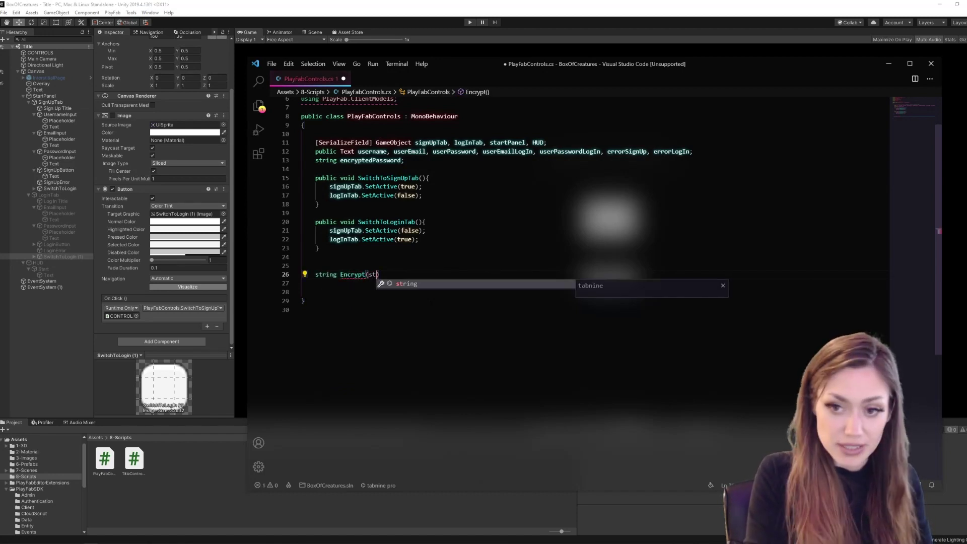
pyautogui.write('ing pass')
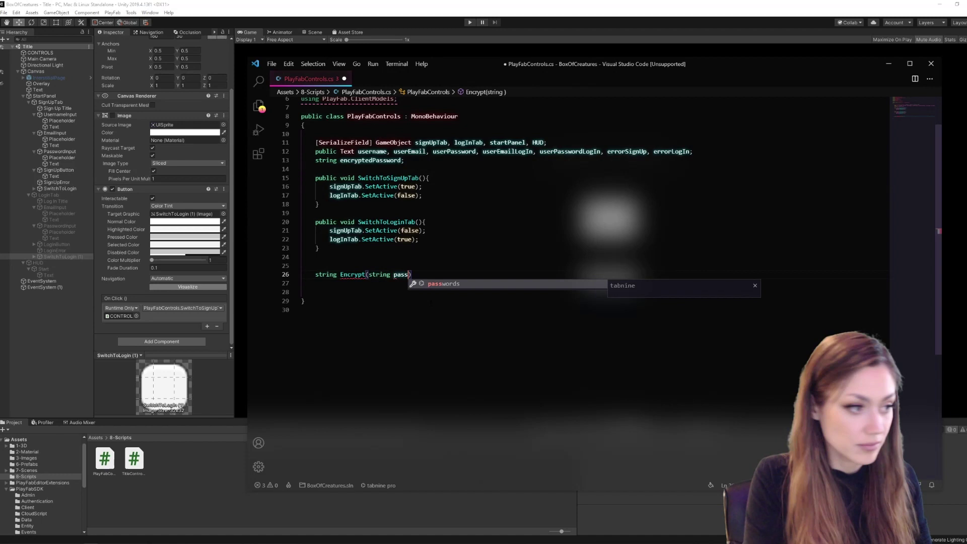
pyautogui.write('){')
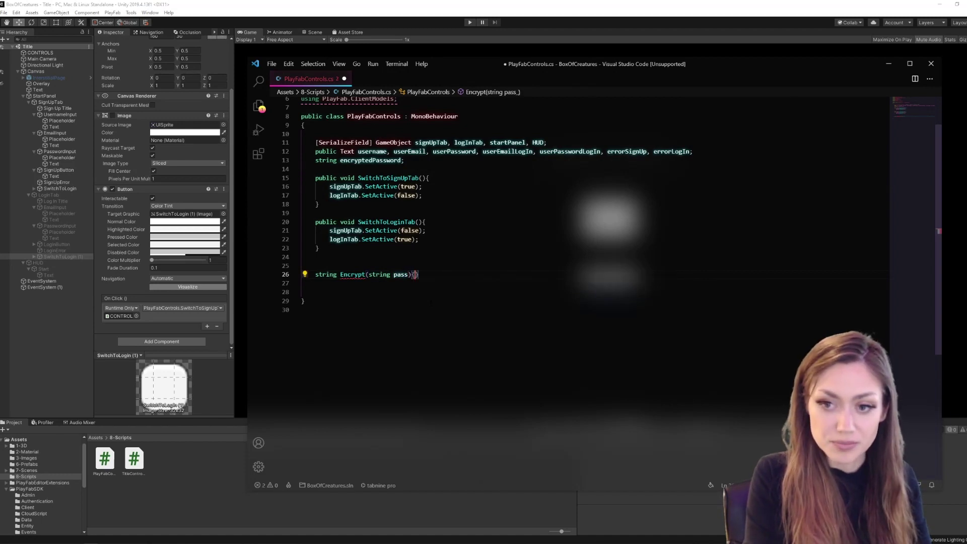
# - Begin Encrypt(string pass) with an MD5CryptoServiceProvider hashing the password's UTF8 bytes
pyautogui.press('Return')
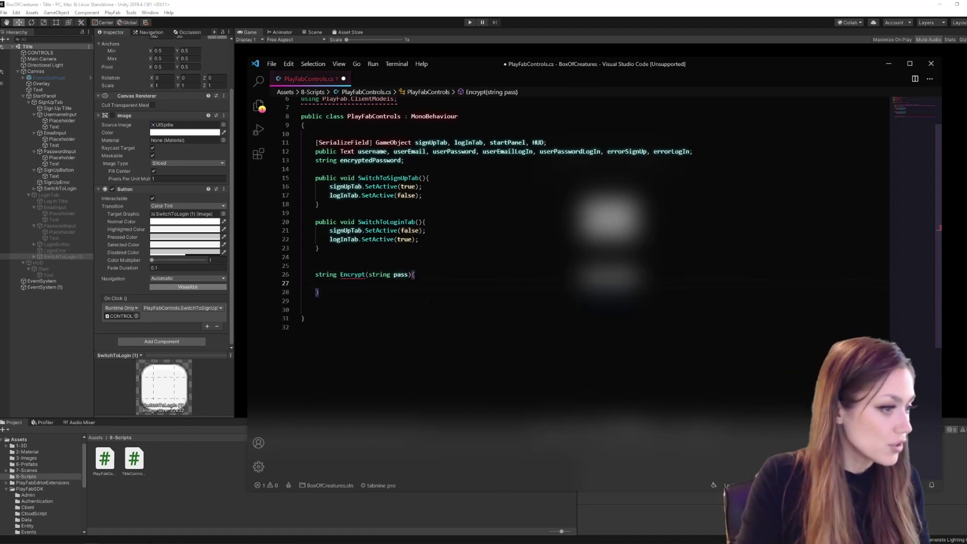
pyautogui.write('System.Security.Cryptography.MD5CryptoServiceProvider x = new System.Security.Cryptography.MD5CryptoServiceProvider();')
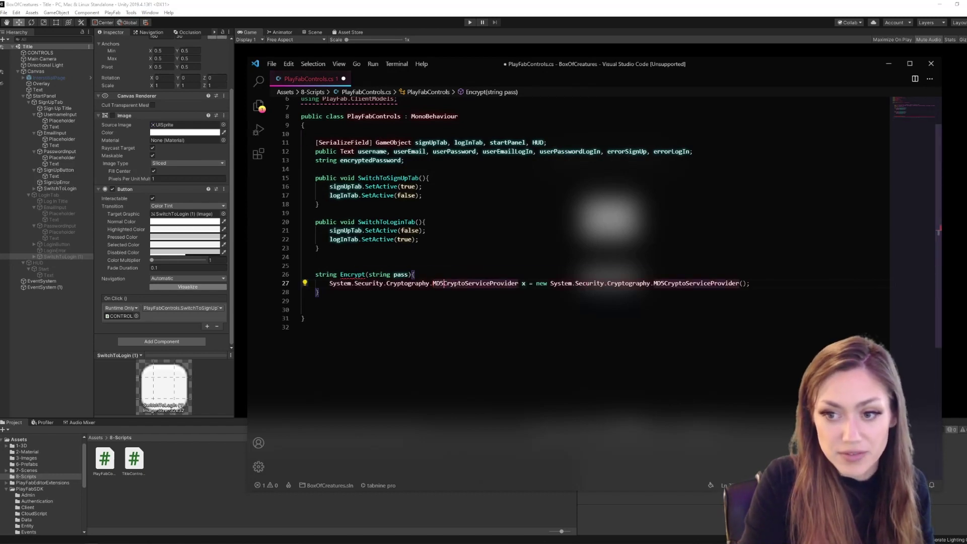
pyautogui.moveTo(432, 283); pyautogui.dragTo(520, 282)
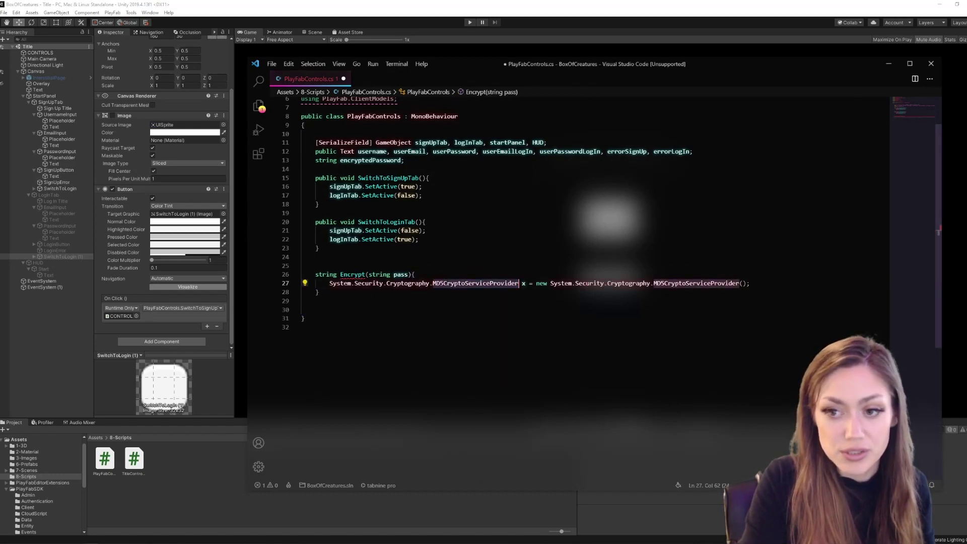
pyautogui.click(596, 277)
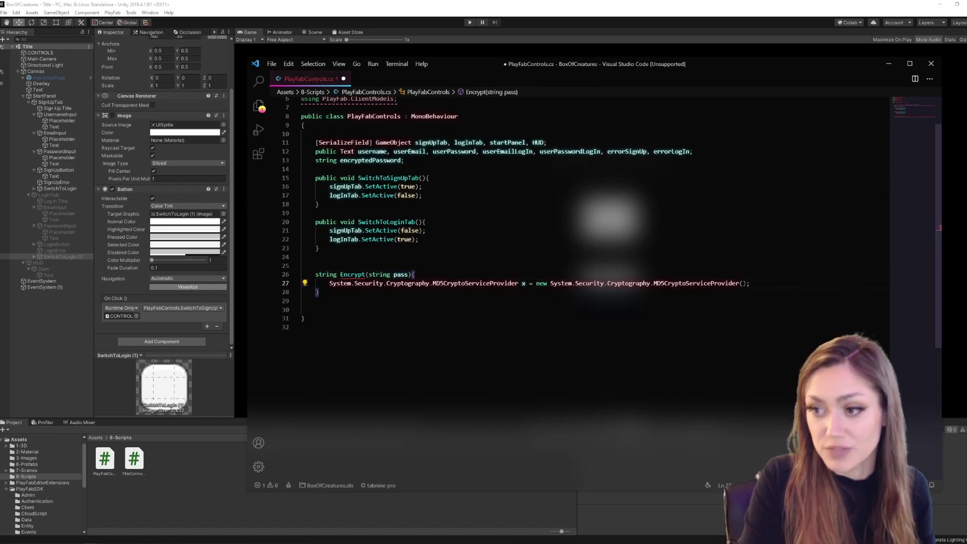
pyautogui.press('Return')
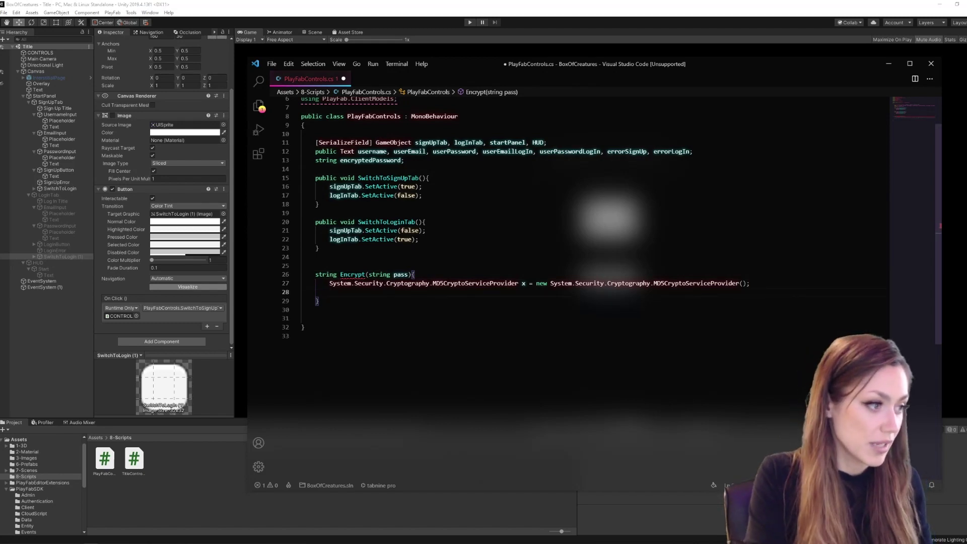
pyautogui.write('byte[] b')
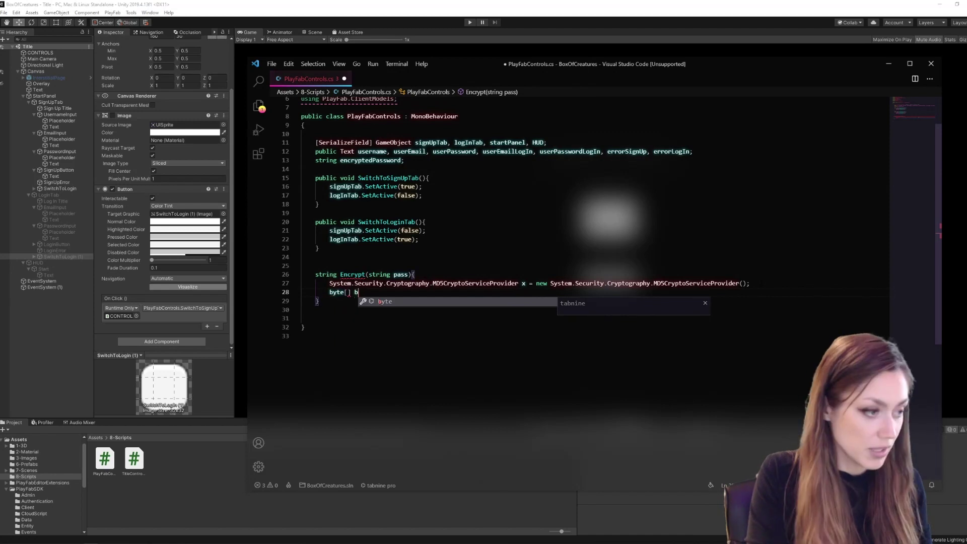
pyautogui.write('s = Sy')
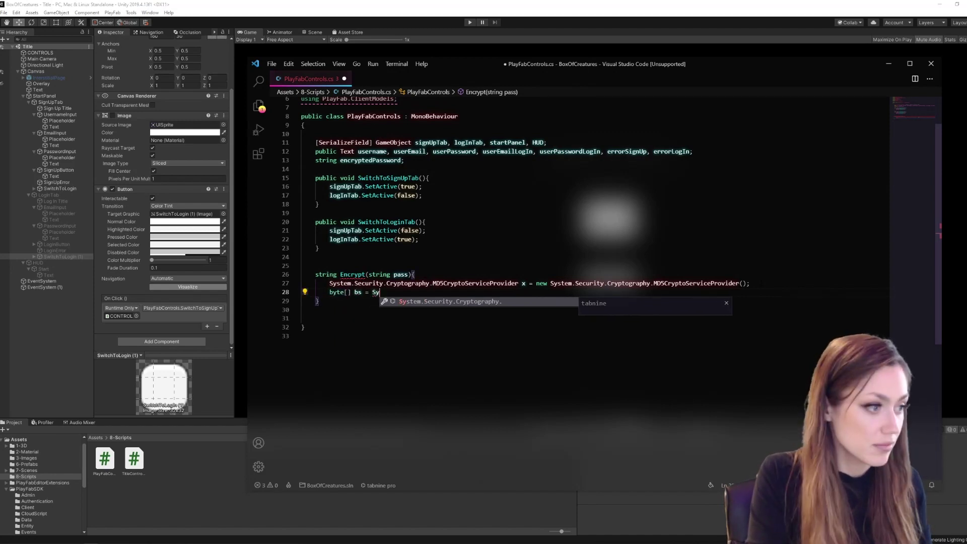
pyautogui.write('stem.Text')
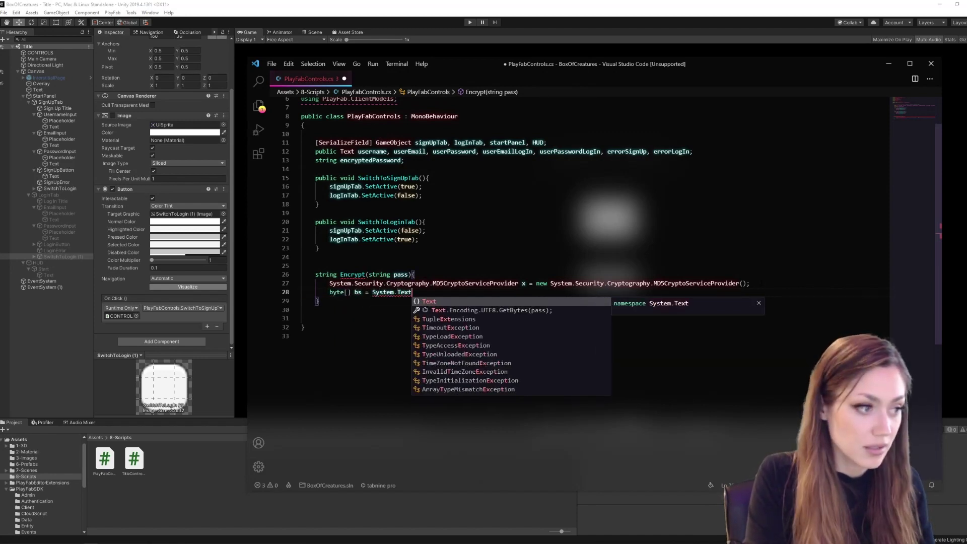
pyautogui.write('Encod')
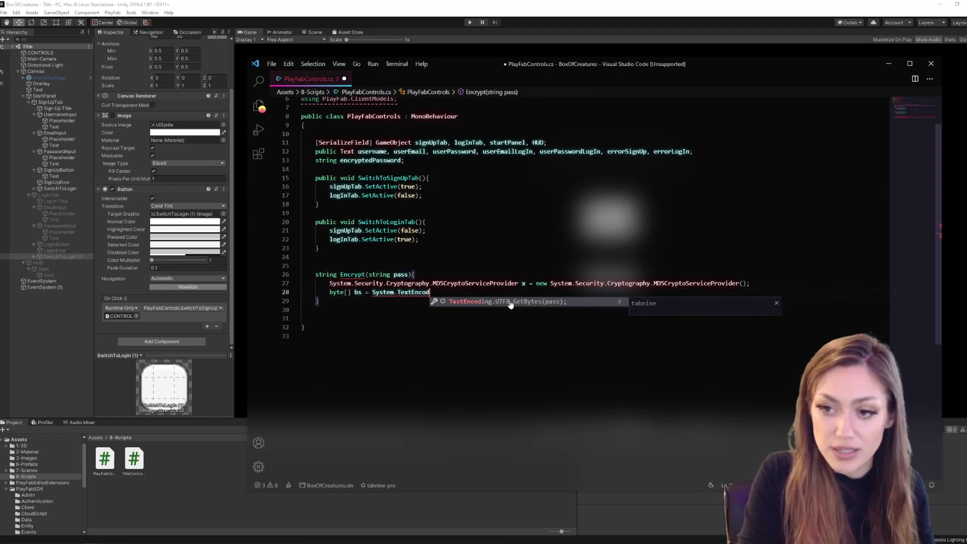
pyautogui.press('Tab')
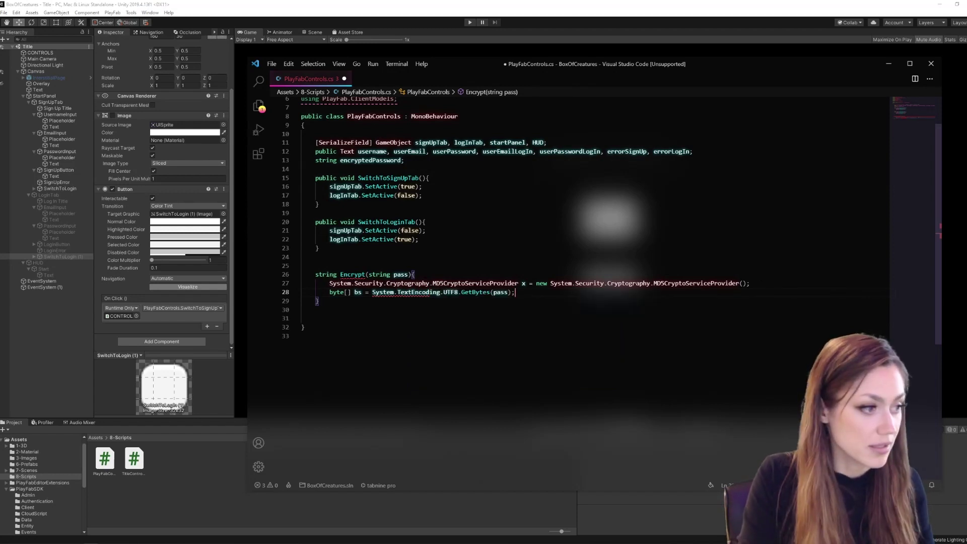
pyautogui.write('bs')
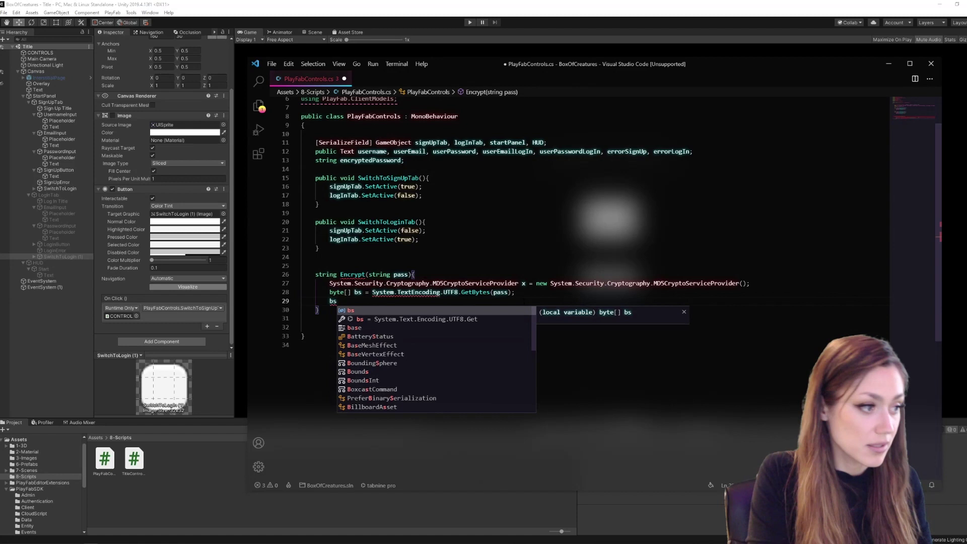
pyautogui.write(' = x.C')
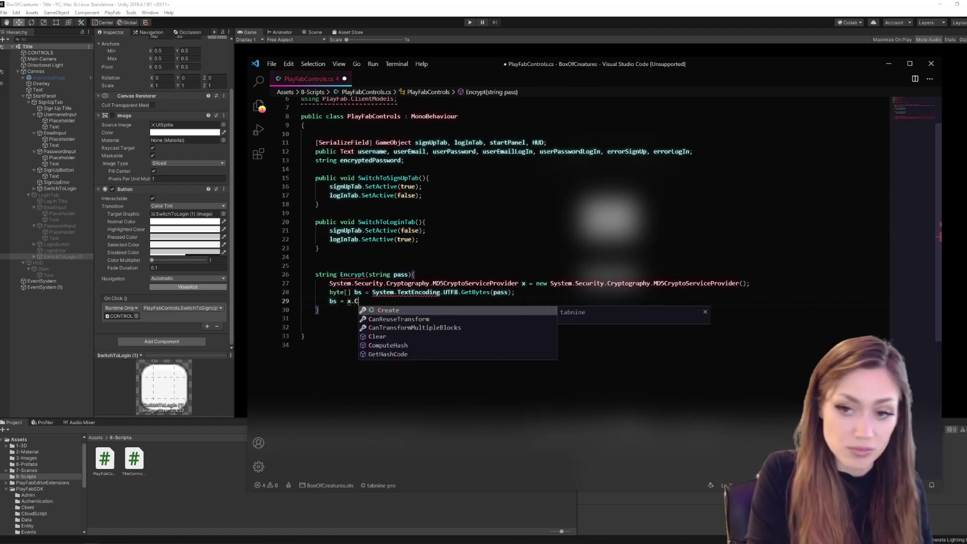
pyautogui.write('omp')
pyautogui.press('Tab')
pyautogui.write('(bs);')
pyautogui.press('Return')
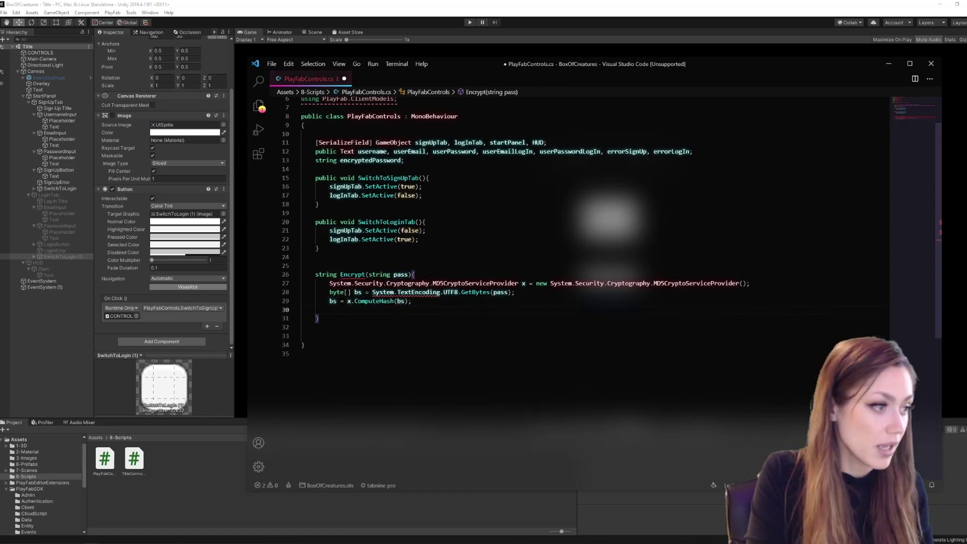
pyautogui.write('System.Te')
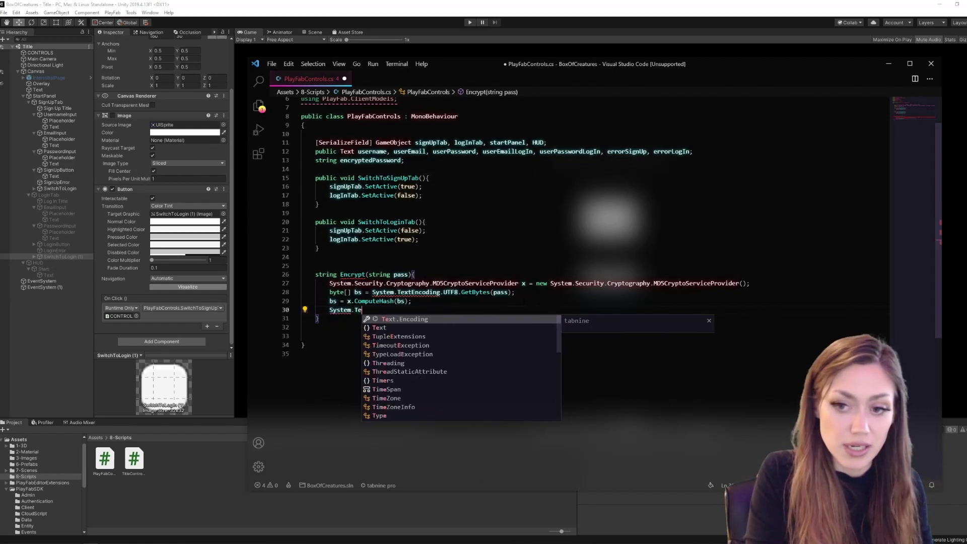
pyautogui.write('xt.Strin')
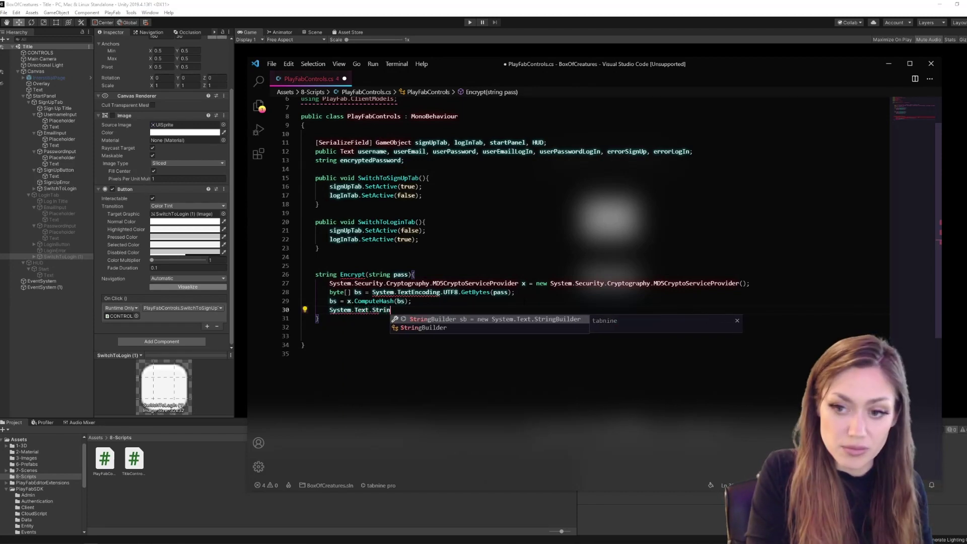
pyautogui.write('g')
# - Append each byte as b.ToString("x2").ToLower() to a StringBuilder and return s.ToString()
pyautogui.press('Tab')
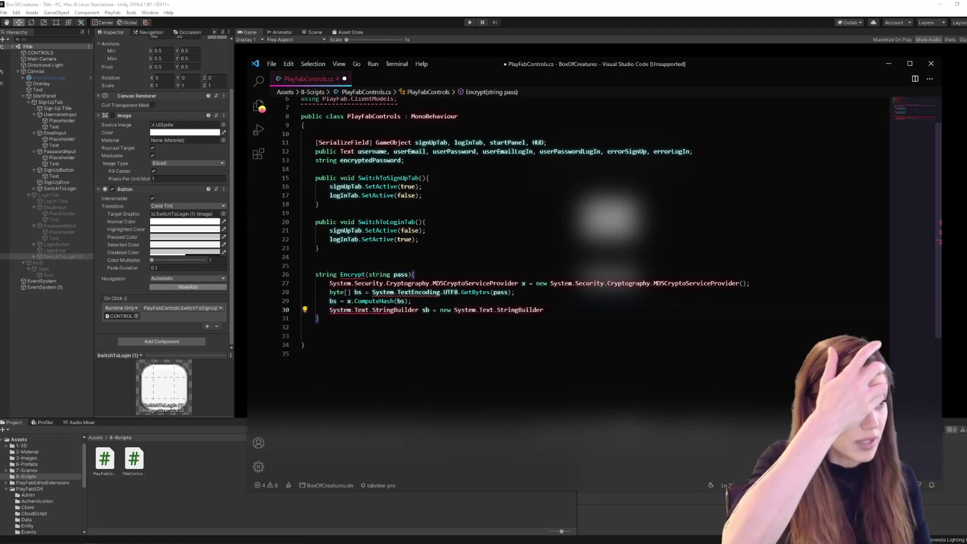
pyautogui.press('Return')
pyautogui.write('foreach(byte b ')
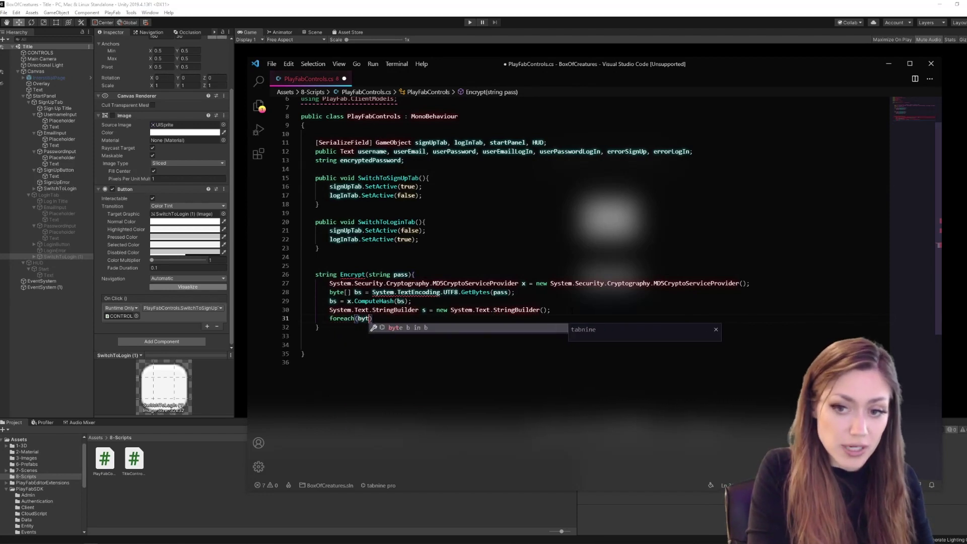
pyautogui.write('in bs')
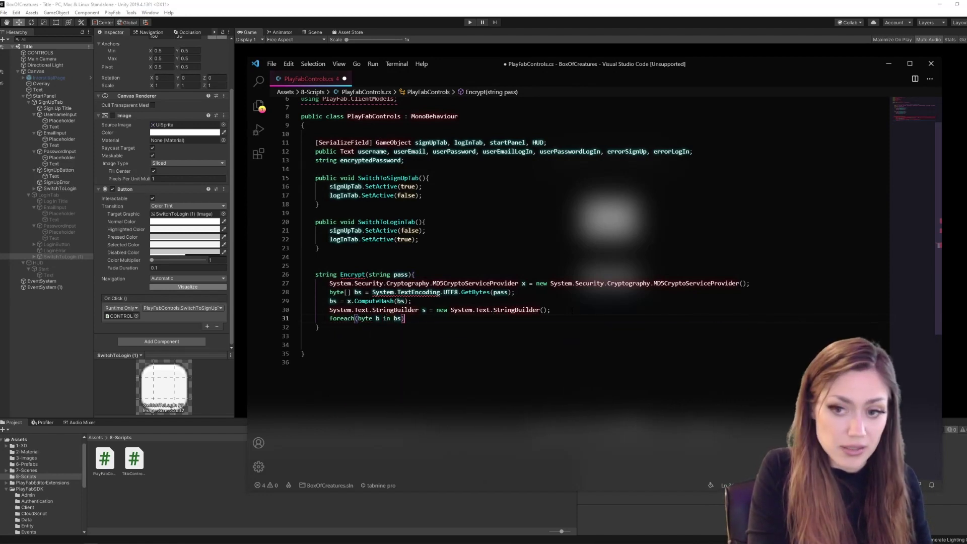
pyautogui.press('Return')
pyautogui.write('s.App')
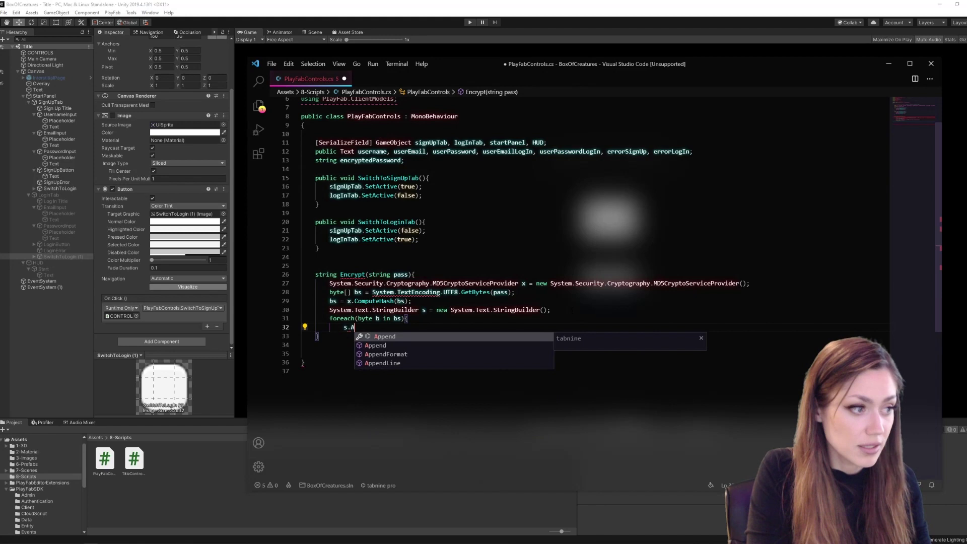
pyautogui.write('end(b.To')
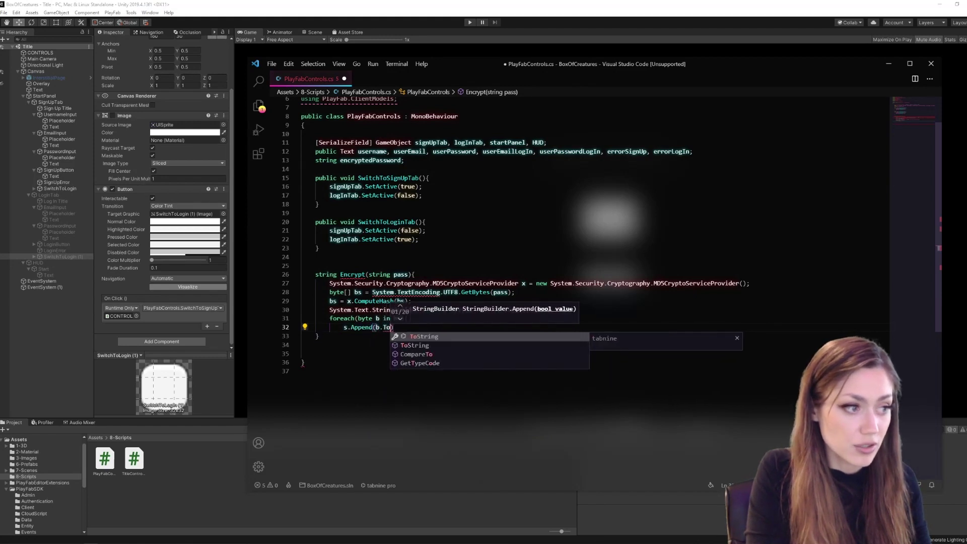
pyautogui.write('Str')
pyautogui.press('Tab')
pyautogui.write('("x2')
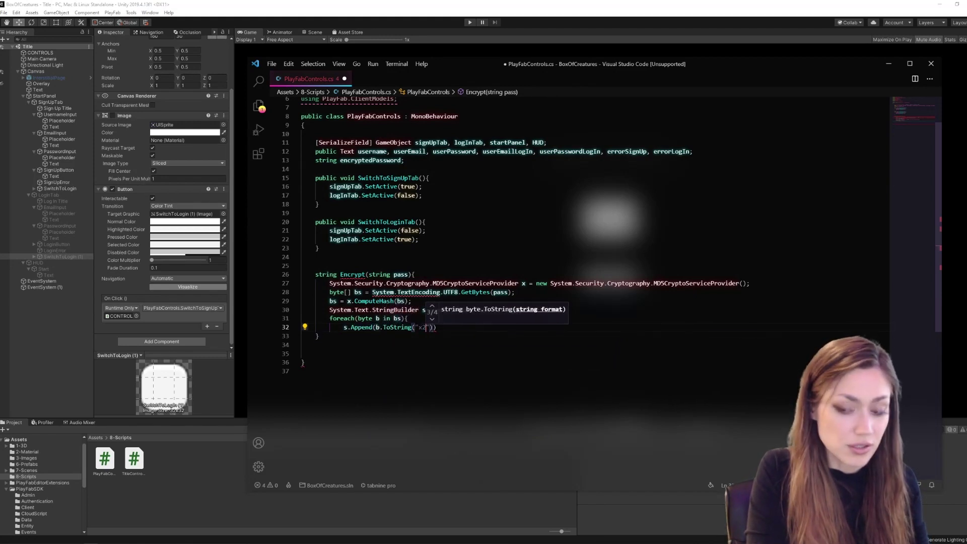
pyautogui.write('").ToLower(')
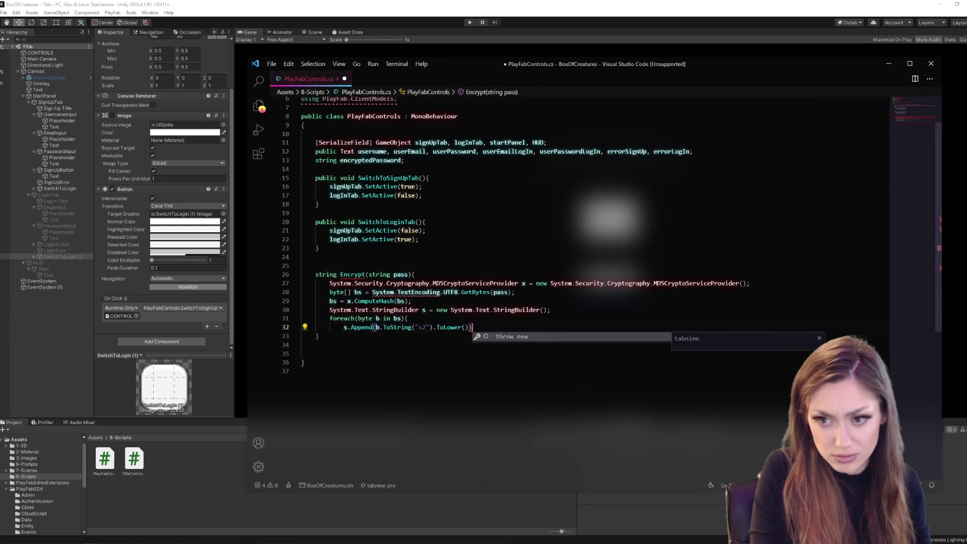
pyautogui.press('Tab')
pyautogui.write('());')
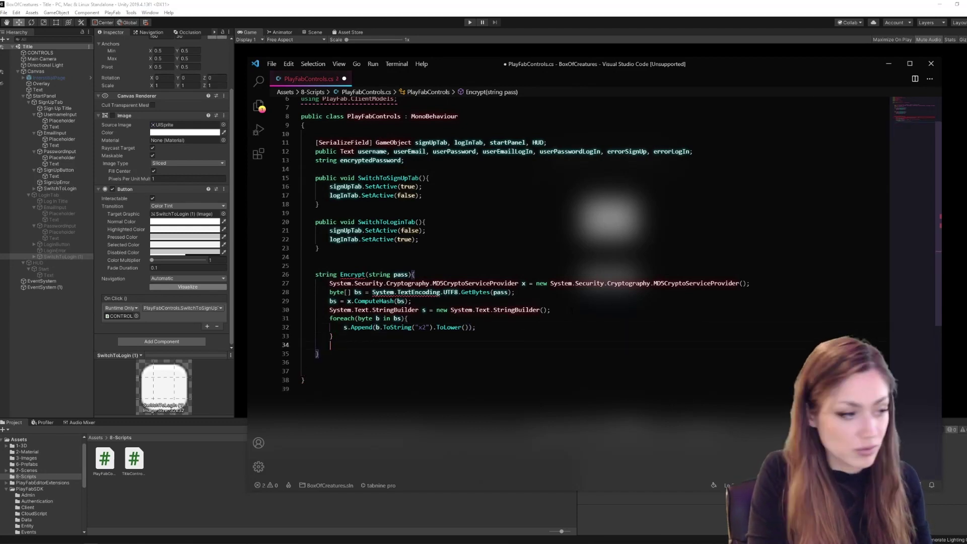
pyautogui.write('etu')
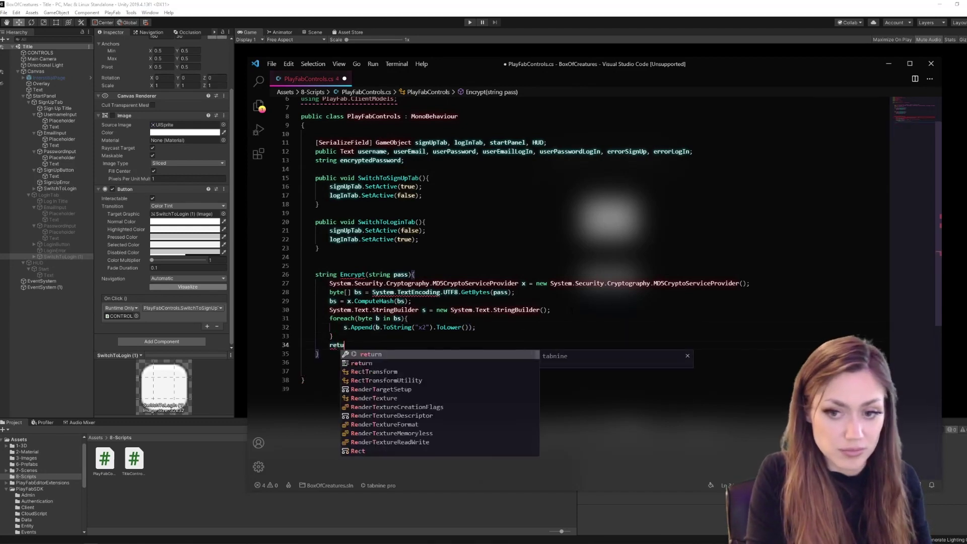
pyautogui.write('rn s.ToS')
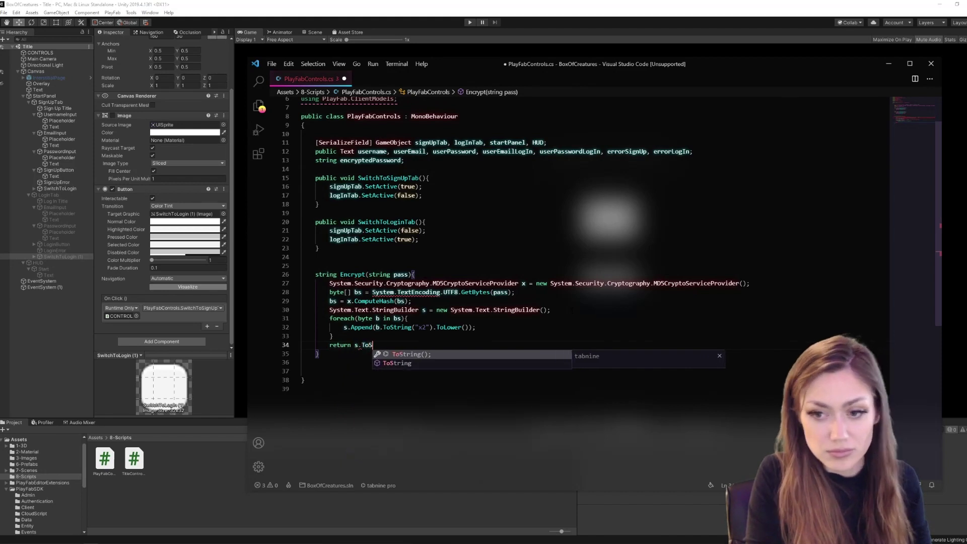
pyautogui.press('Tab')
# - Start SignUp() with a RegisterPlayFabUserRequest using userEmail, Encrypt(userPassword) and the username
pyautogui.press('Down')
pyautogui.press('Return')
pyautogui.press('Return')
pyautogui.scroll(-3, 528, 227)
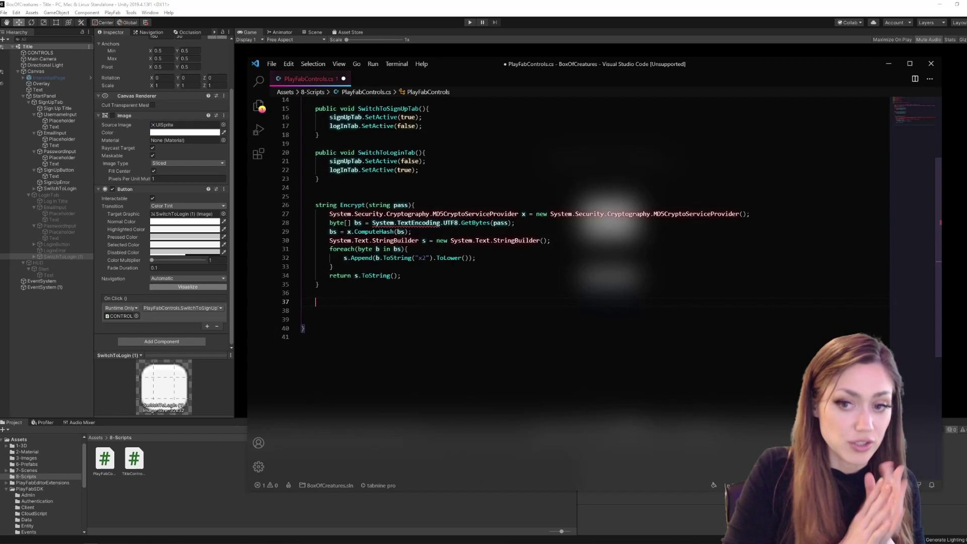
pyautogui.write('public')
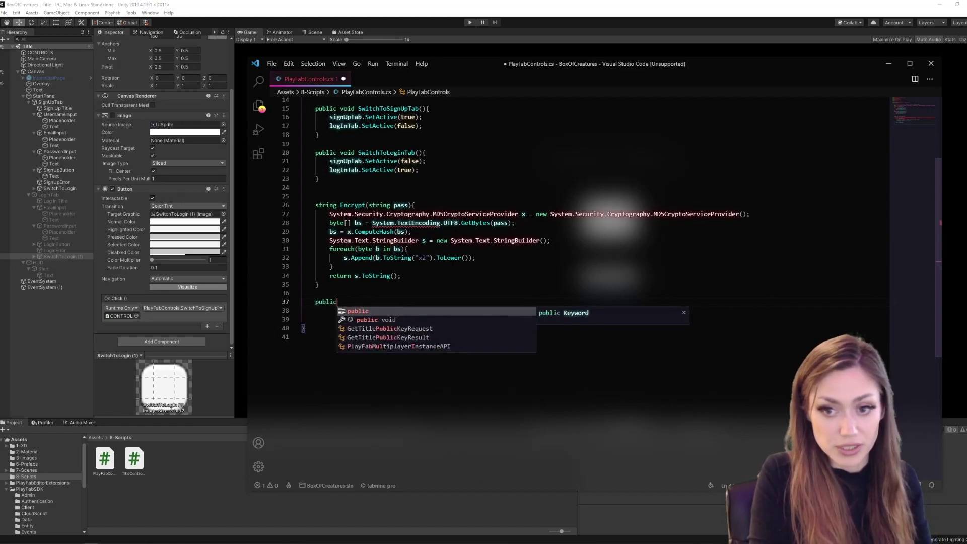
pyautogui.write(' void SignUp(){')
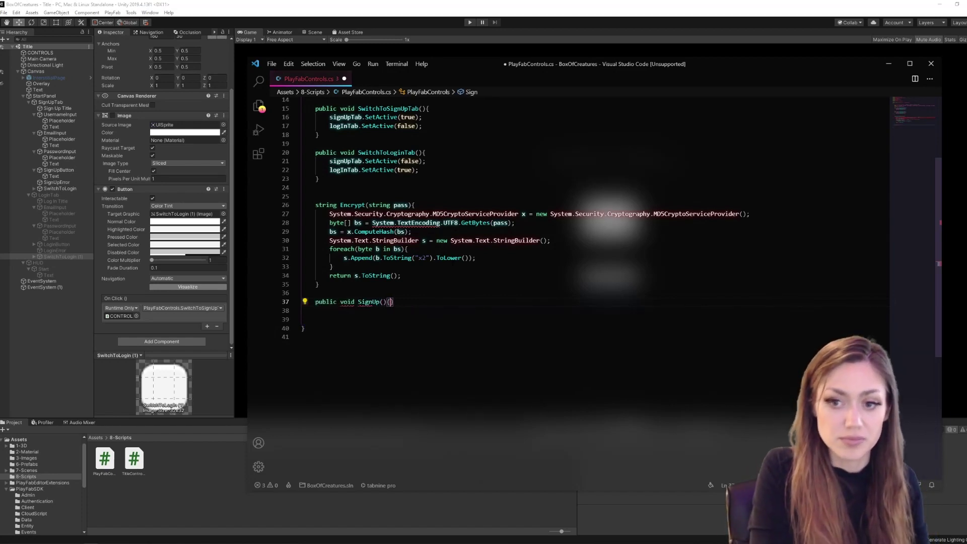
pyautogui.press('Return')
pyautogui.write('var regi')
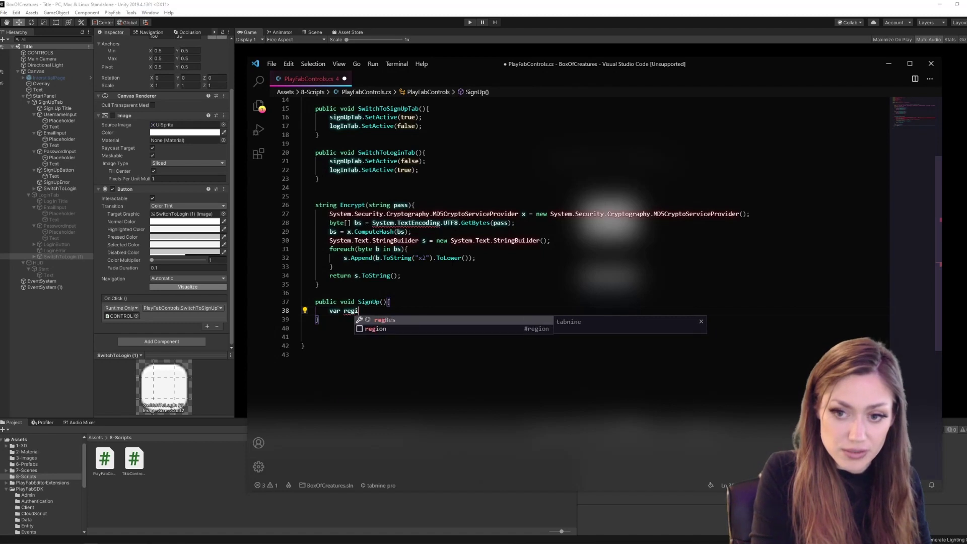
pyautogui.write('sterRequest')
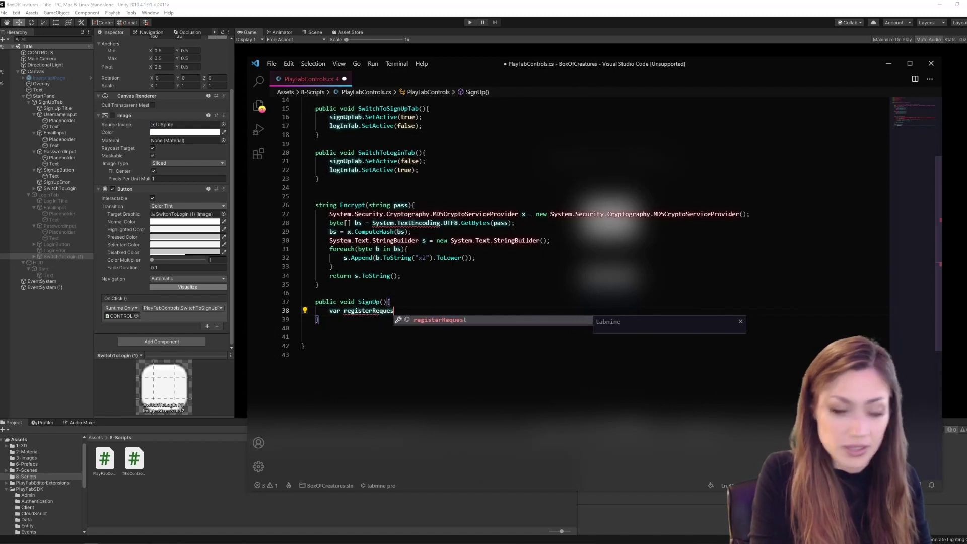
pyautogui.write(' = new Re')
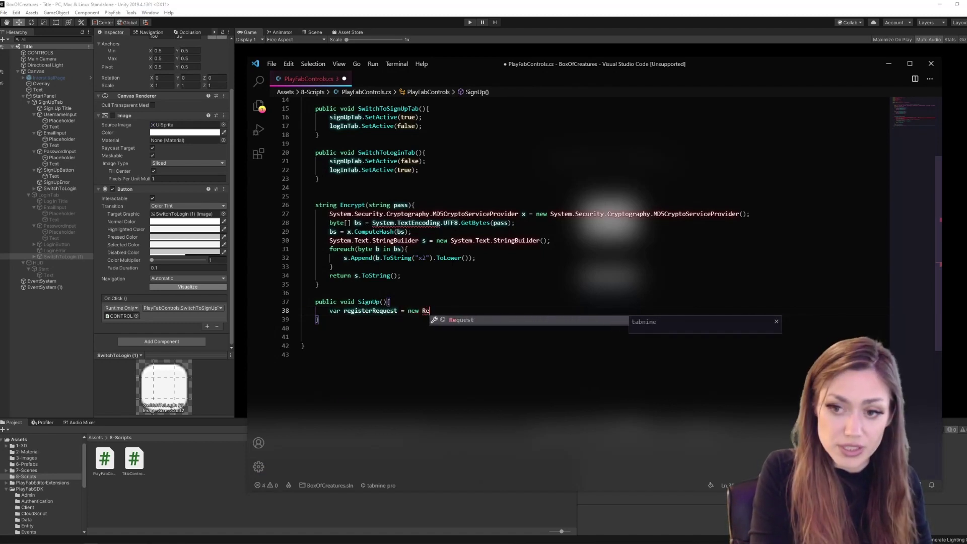
pyautogui.write('gisterPlay')
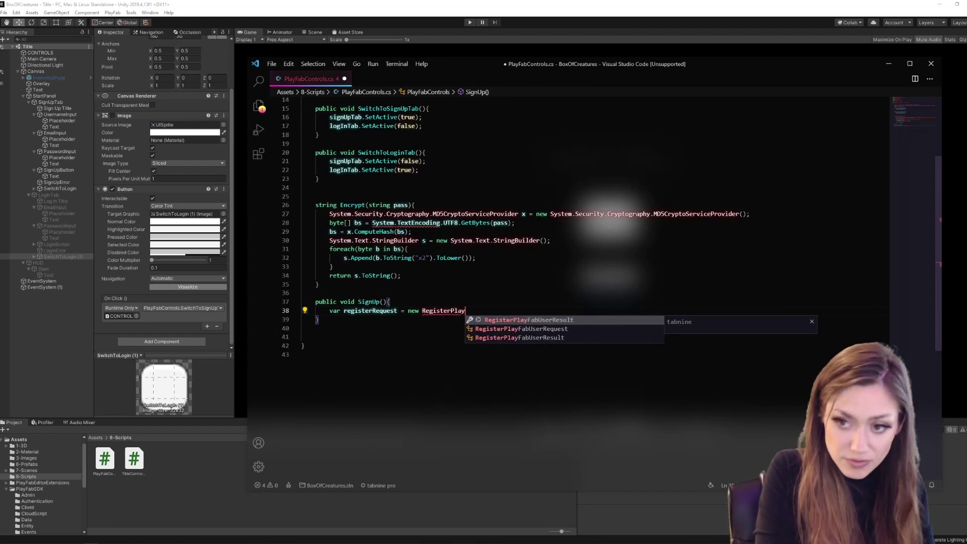
pyautogui.write('f')
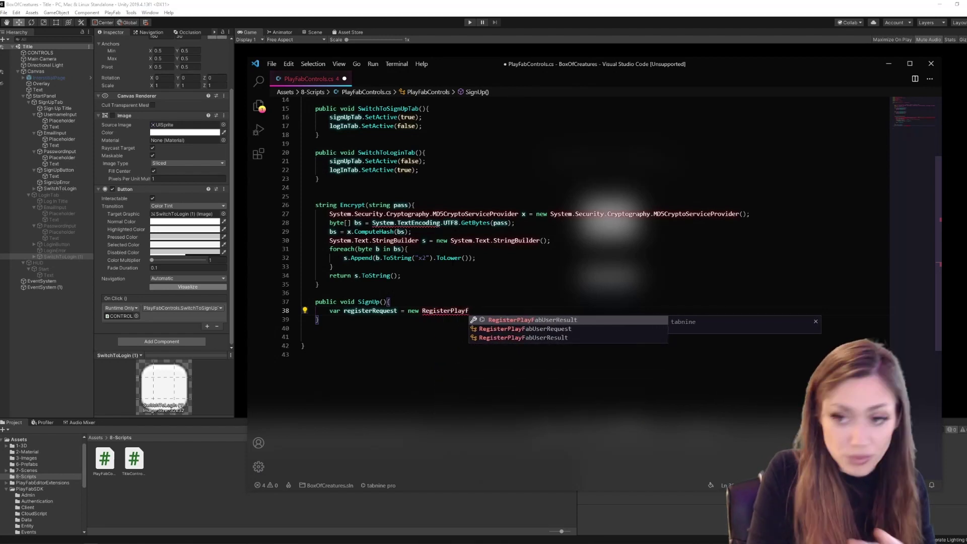
pyautogui.press('Down')
pyautogui.press('Tab')
pyautogui.write('(')
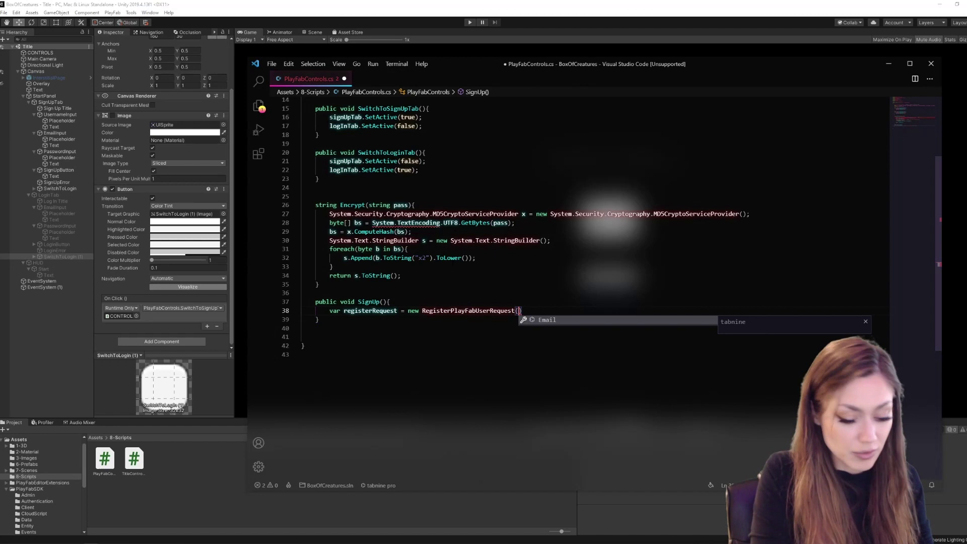
pyautogui.write('ail =')
pyautogui.scroll(3, 418, 173)
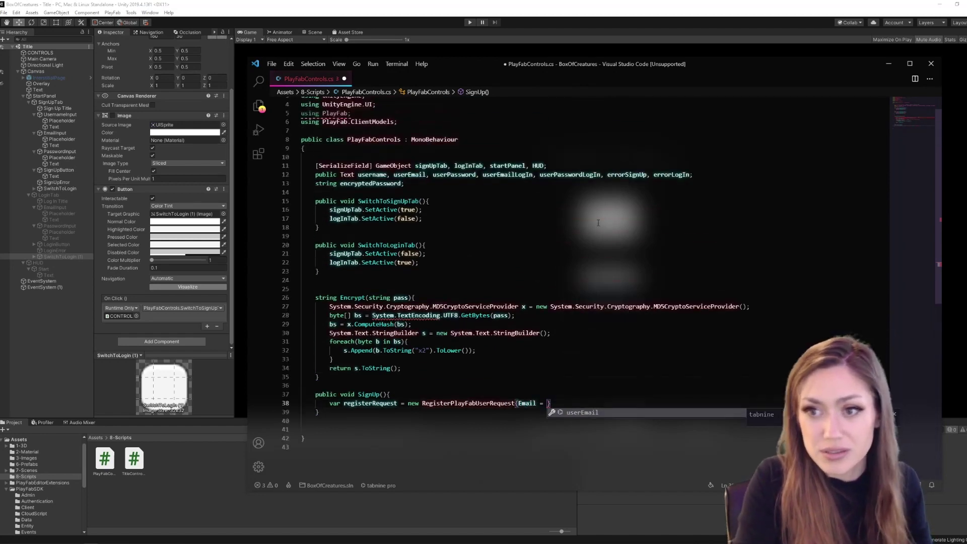
pyautogui.press('Escape')
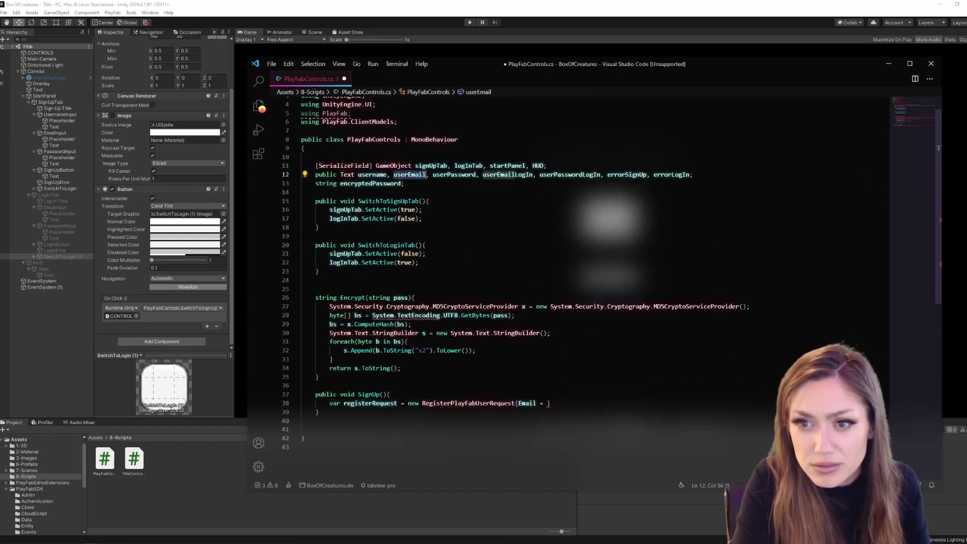
pyautogui.write(', Password = En')
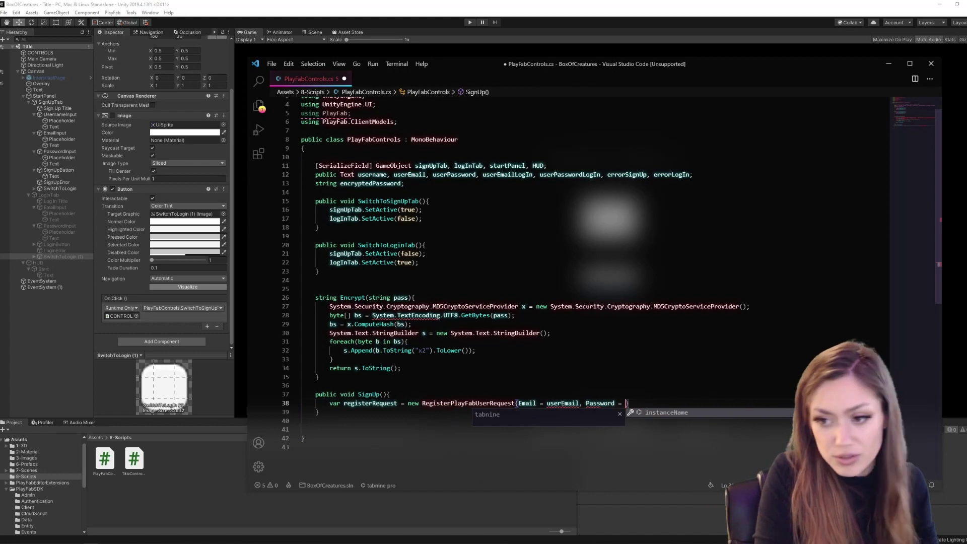
pyautogui.write('crypt(')
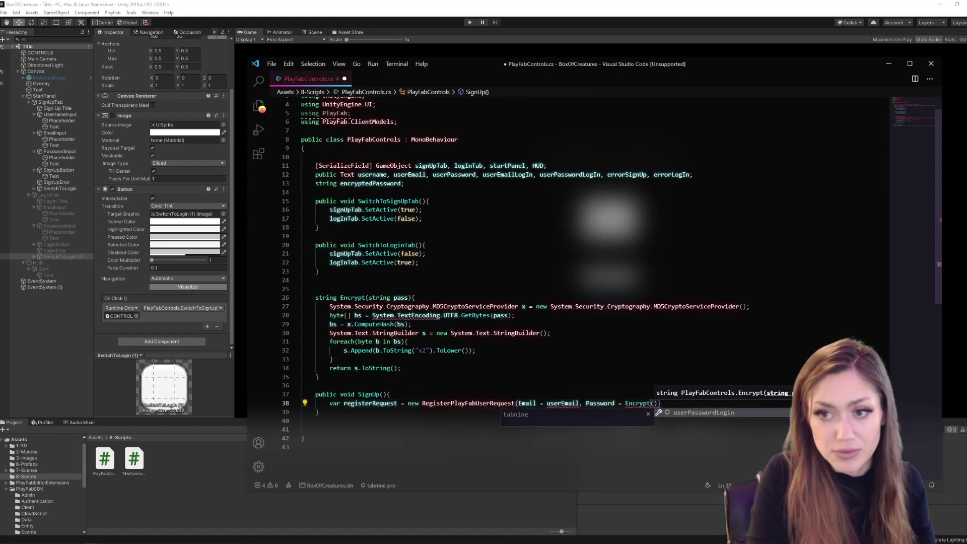
pyautogui.write('userPas')
pyautogui.press('Tab')
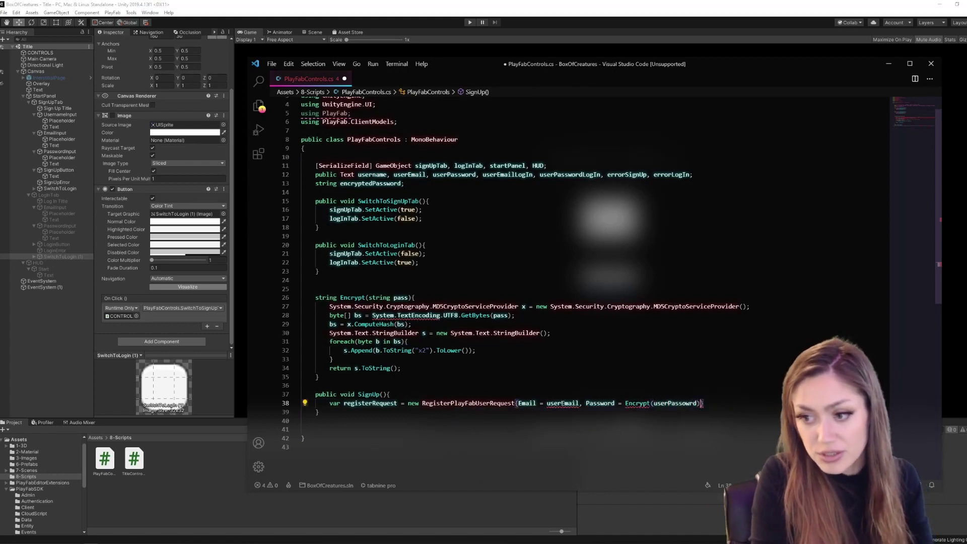
pyautogui.write('.text')
pyautogui.write('.text')
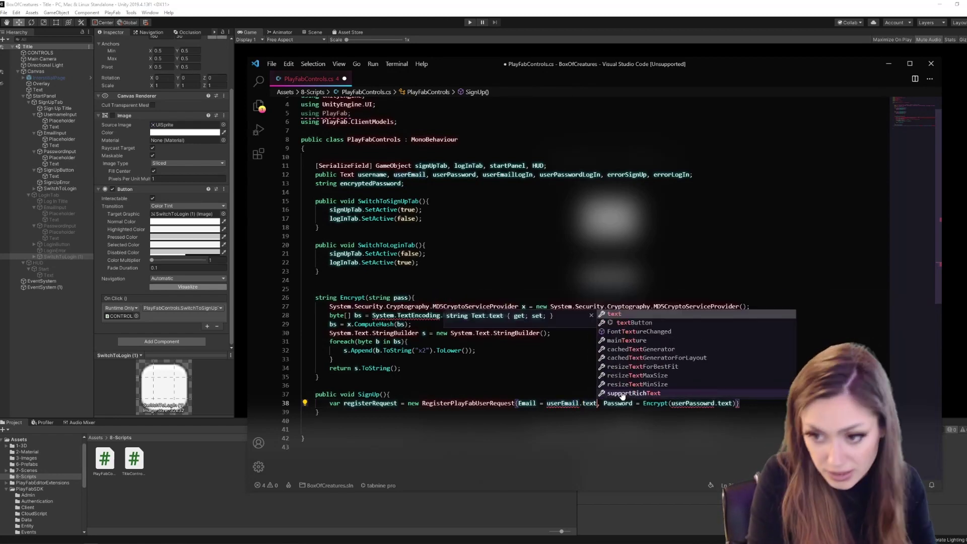
pyautogui.press('End')
pyautogui.scroll(-2, 611, 321)
pyautogui.write('U')
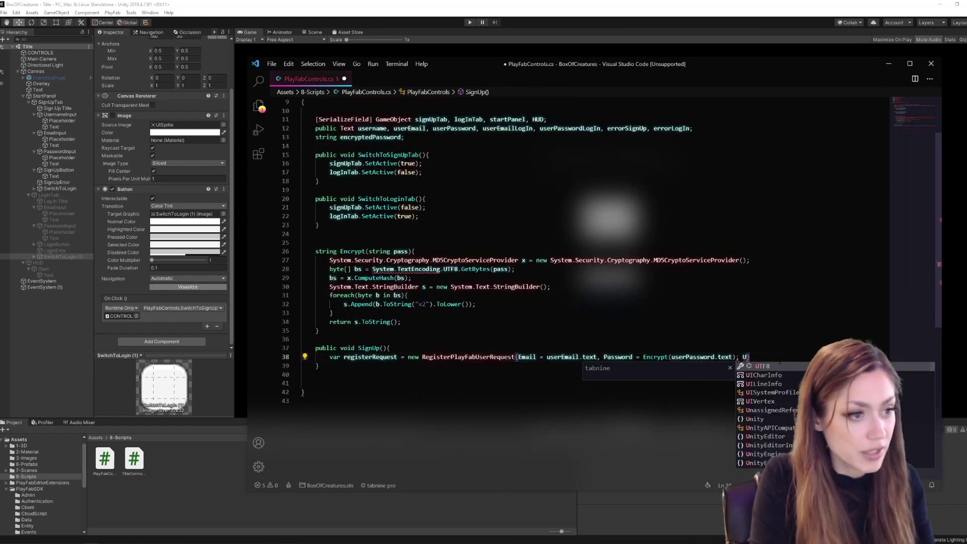
pyautogui.write('sername = username')
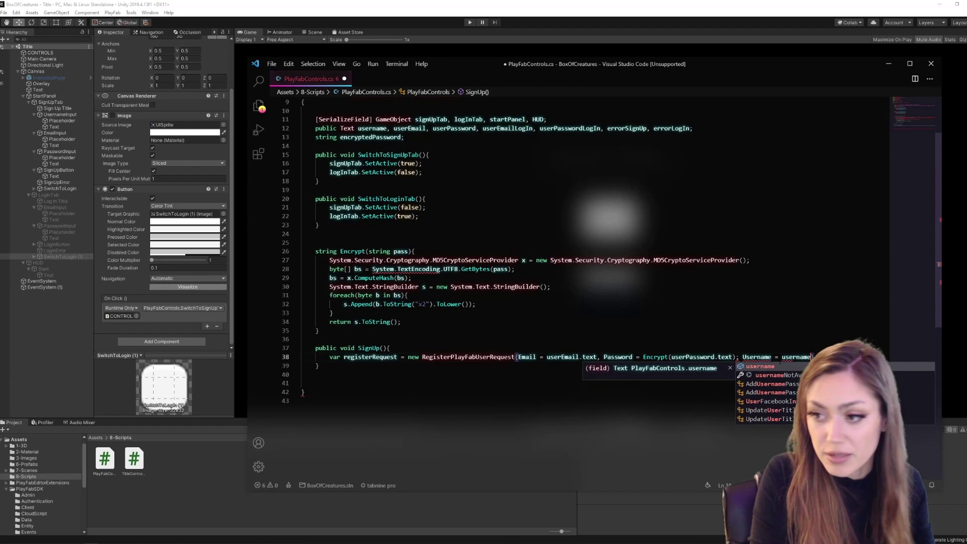
pyautogui.write('.text')
# - Pass the request to PlayFabClientAPI.RegisterPlayFabUser with RegisterSuccess and RegisterFailer callbacks
pyautogui.press('Return')
pyautogui.write('PlayFa')
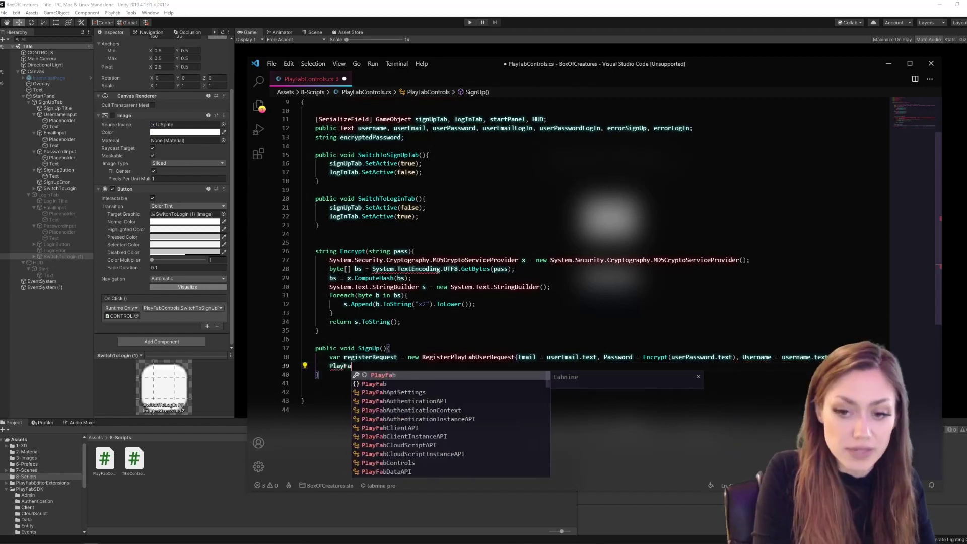
pyautogui.write('bClientAPI')
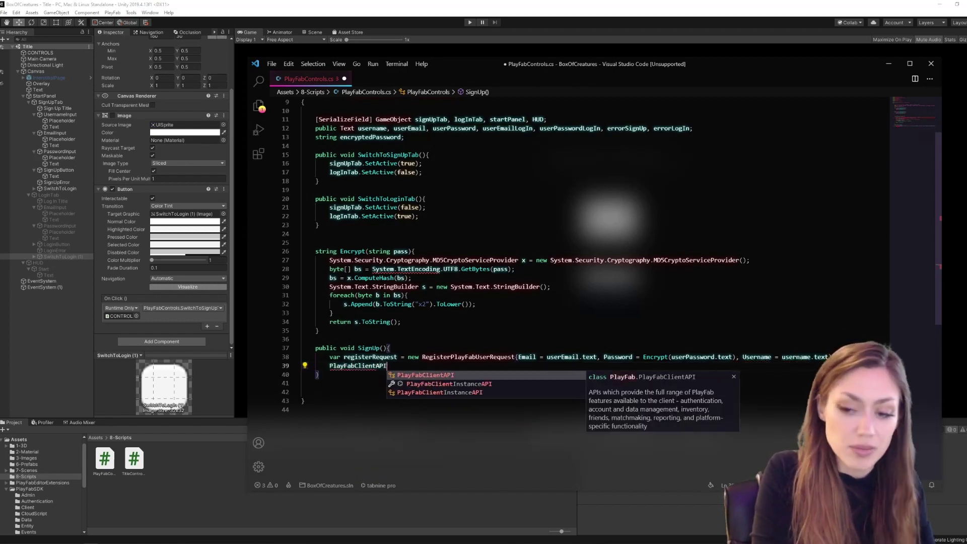
pyautogui.write('.Register')
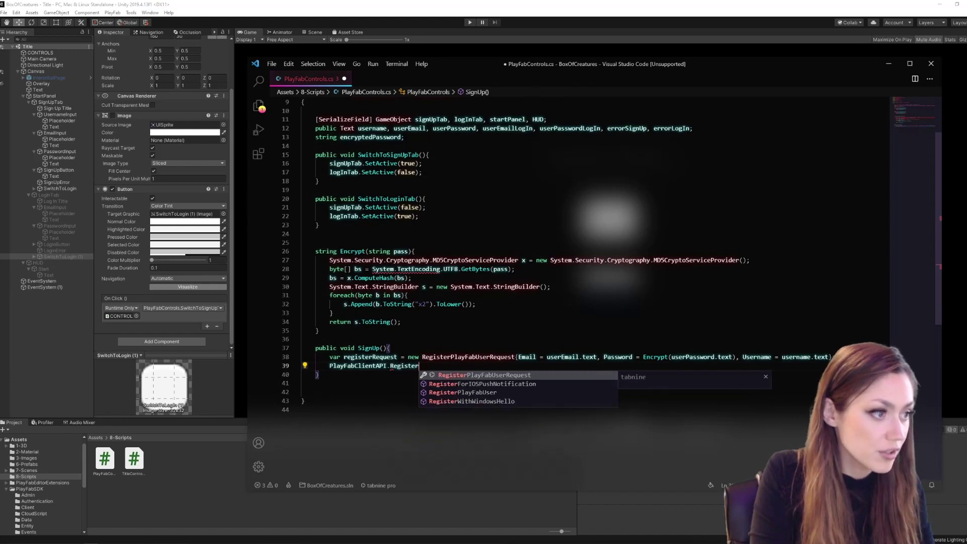
pyautogui.write('PlayFabUser(')
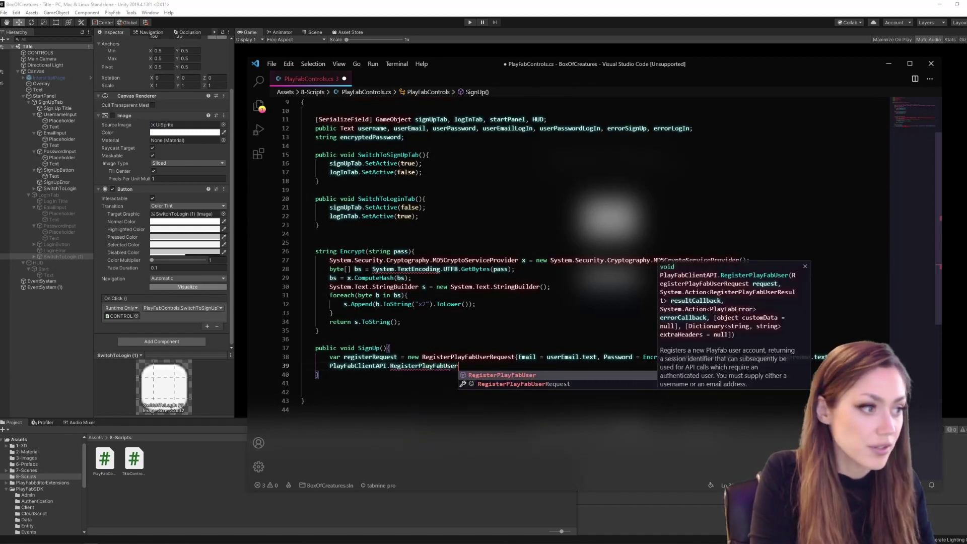
pyautogui.write('registerReques')
pyautogui.press('Tab')
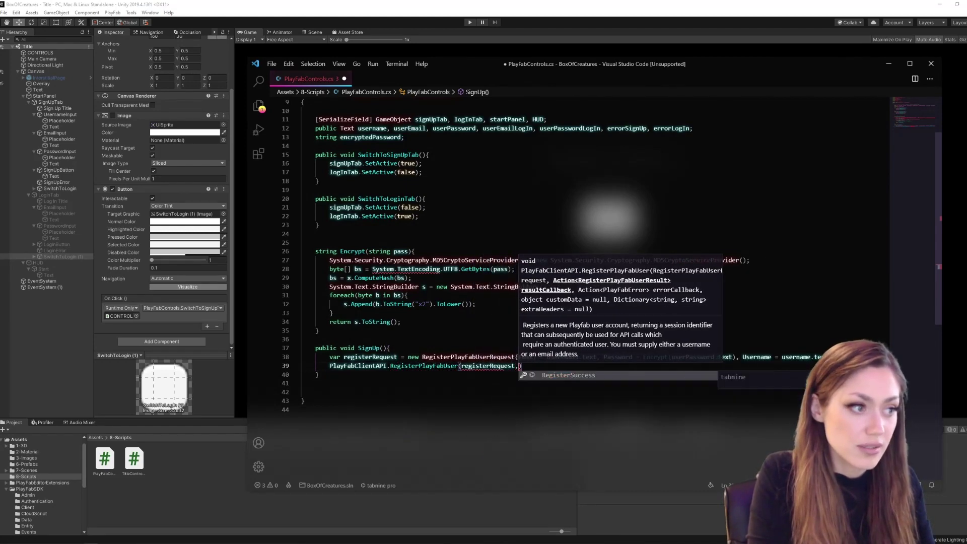
pyautogui.write(', Register')
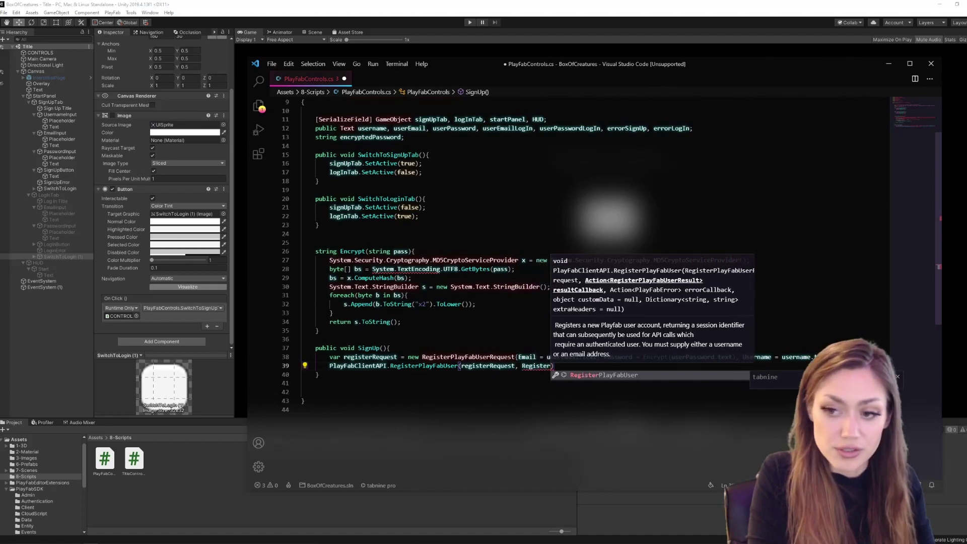
pyautogui.write('Success, Re')
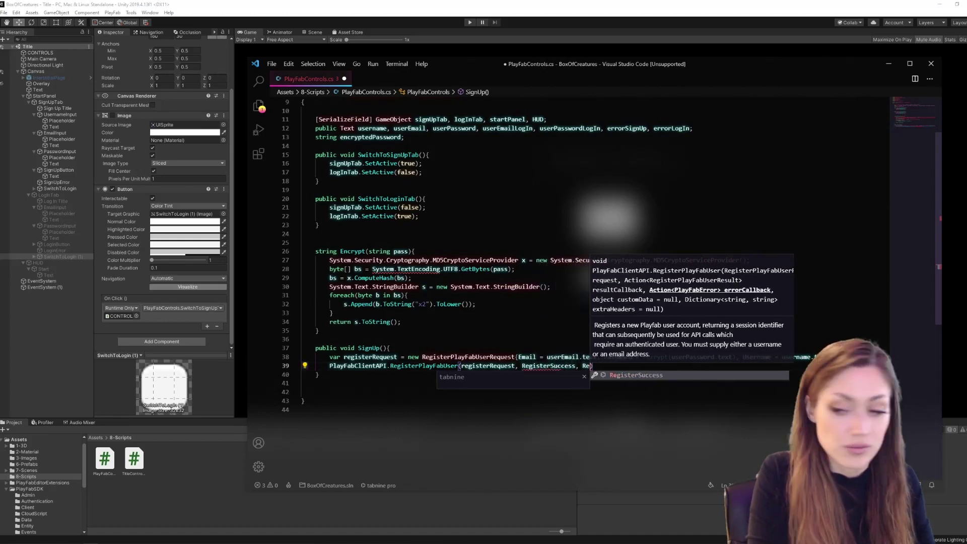
pyautogui.write('gist')
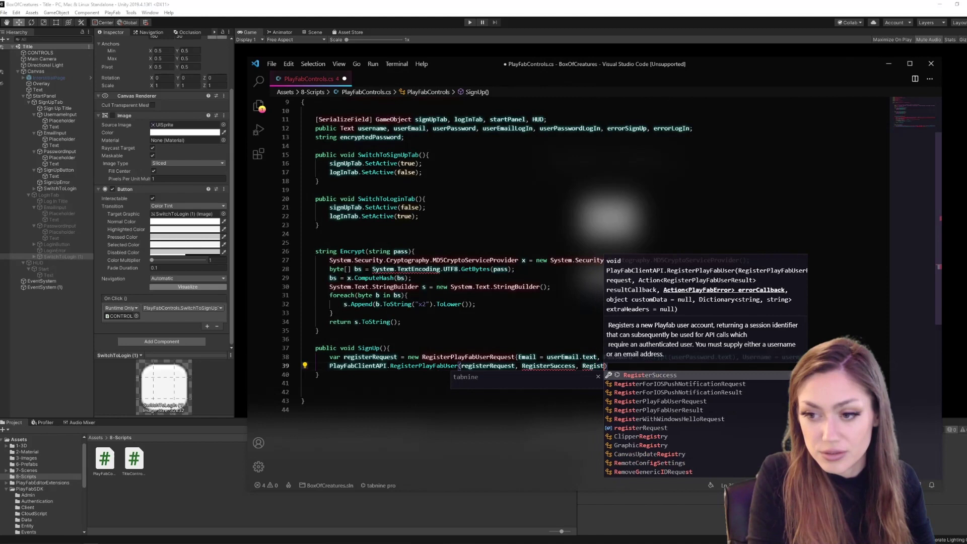
pyautogui.write('erFailer);')
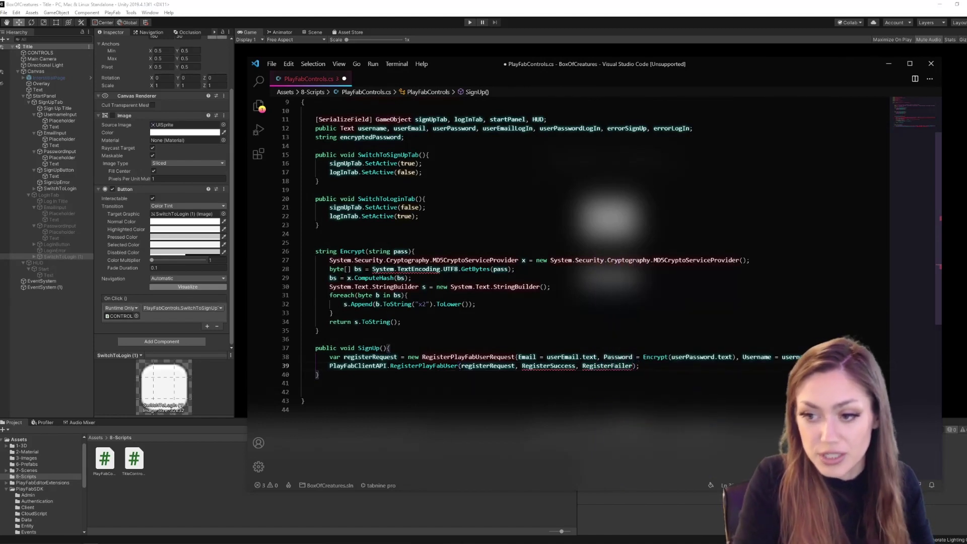
pyautogui.press('Down')
pyautogui.press('Return')
pyautogui.scroll(-3, 589, 249)
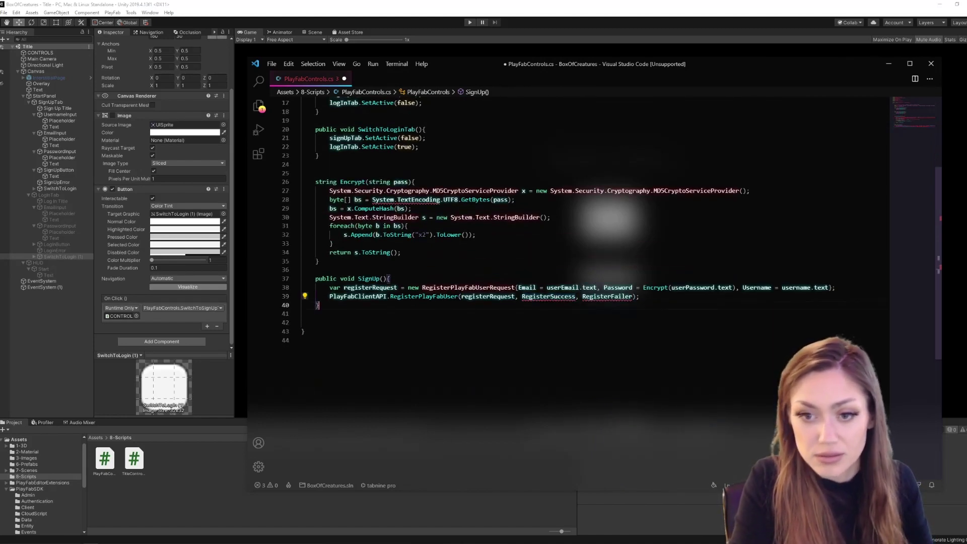
# - Declare RegisterSuccess and RegisterError methods and rename the RegisterFailer callback to RegisterError
pyautogui.press('Return')
pyautogui.press('Return')
pyautogui.press('Return')
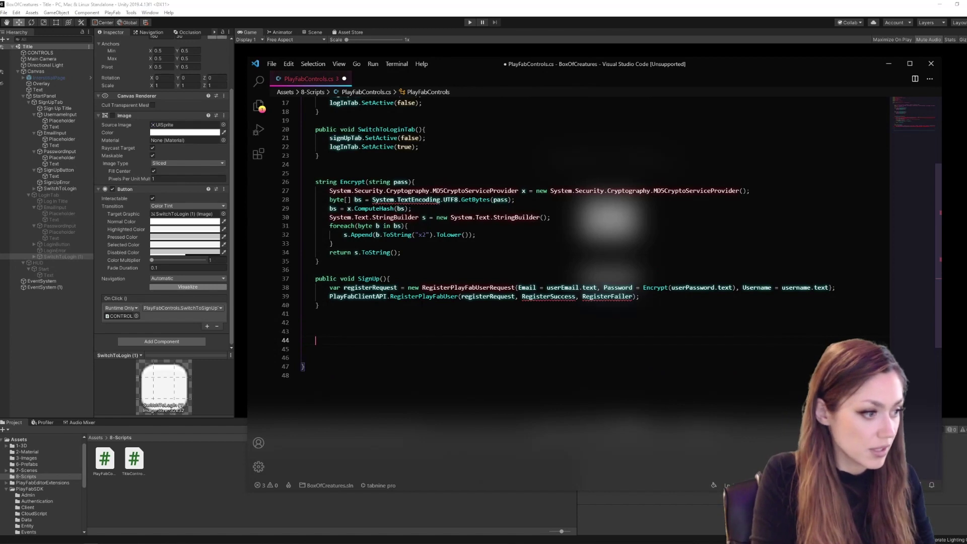
pyautogui.write('public void Reig')
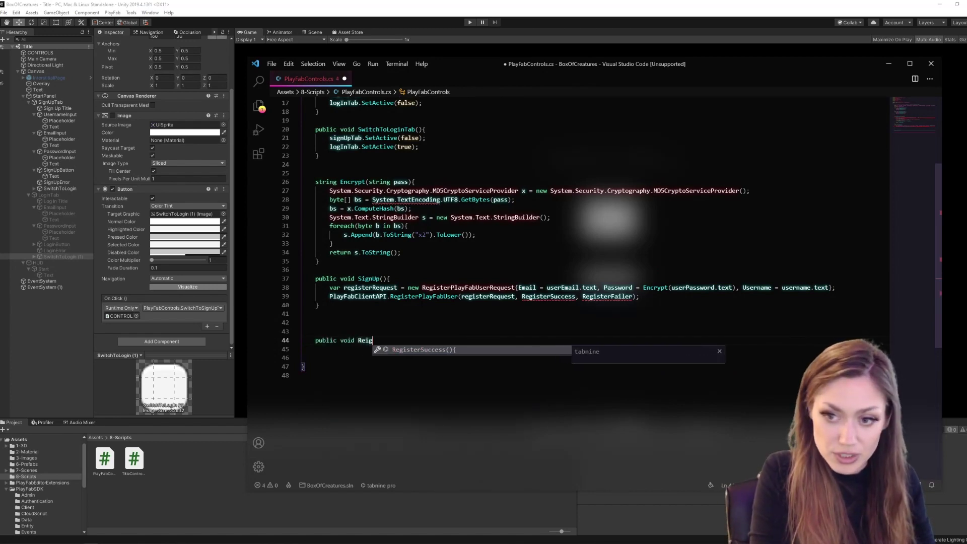
pyautogui.write('ster')
pyautogui.press('BackSpace')
pyautogui.press('BackSpace')
pyautogui.press('BackSpace')
pyautogui.press('BackSpace')
pyautogui.press('BackSpace')
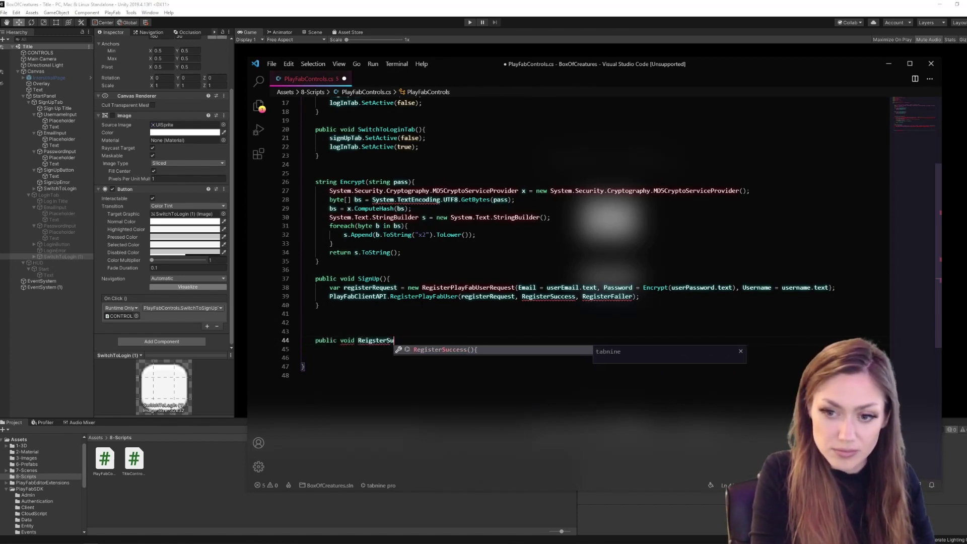
pyautogui.write('Success(){')
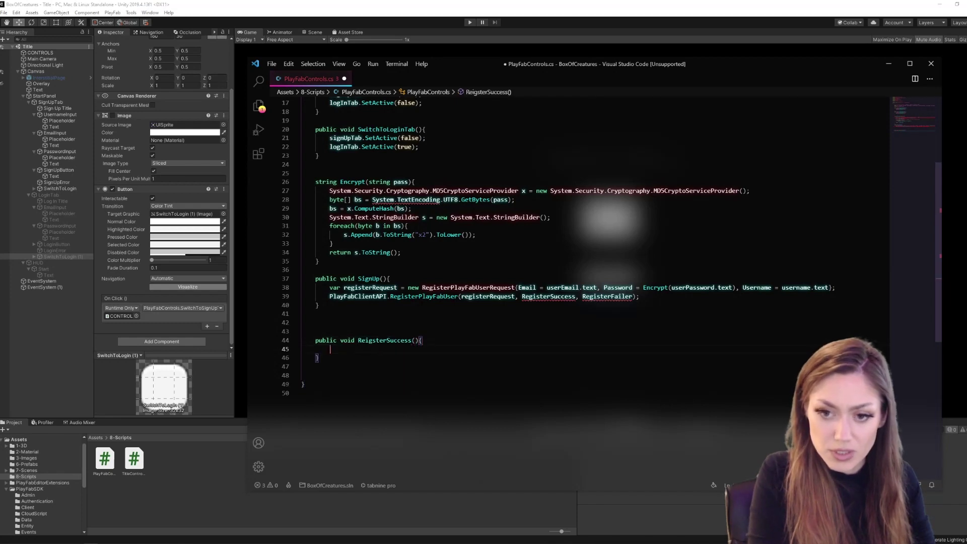
pyautogui.press('Return')
pyautogui.write('public void Re')
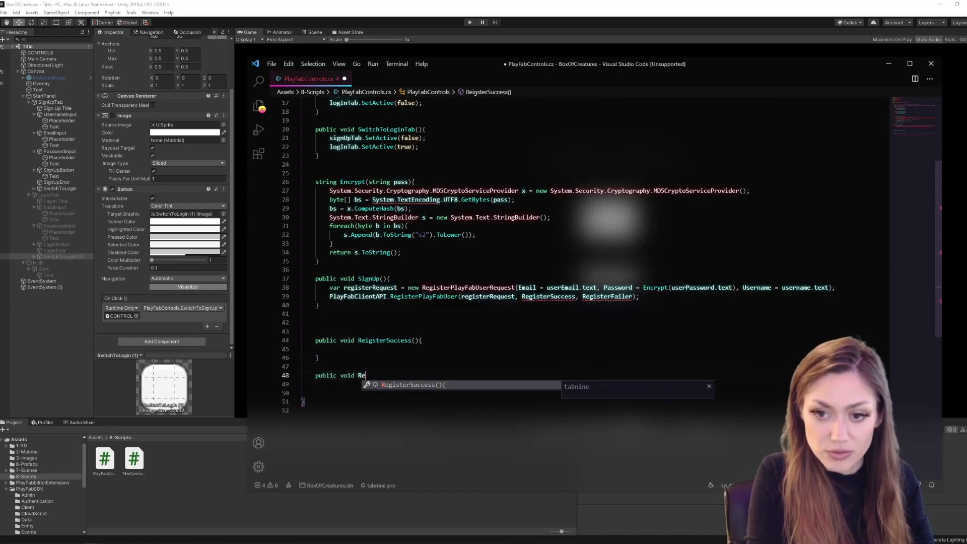
pyautogui.write('igst')
pyautogui.press('BackSpace')
pyautogui.write('Error')
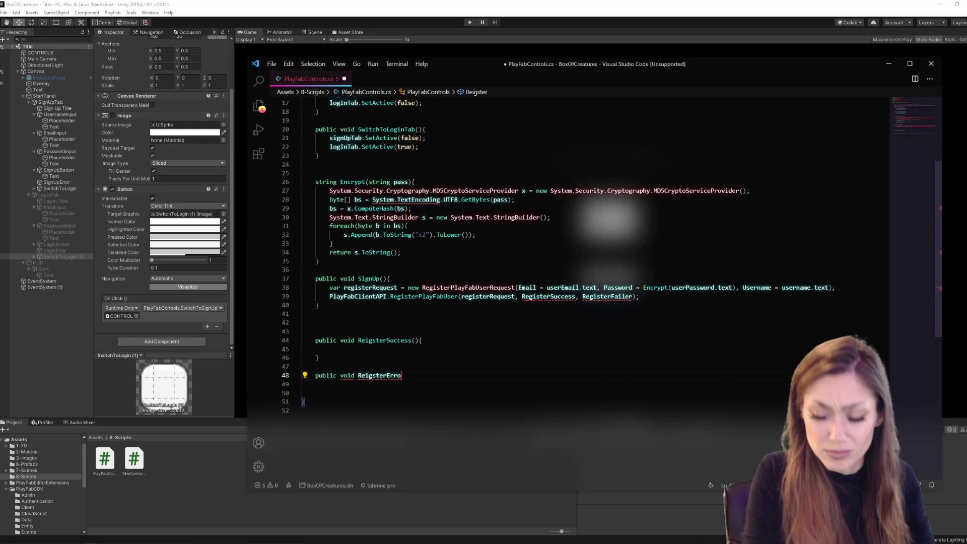
pyautogui.doubleClick(607, 296)
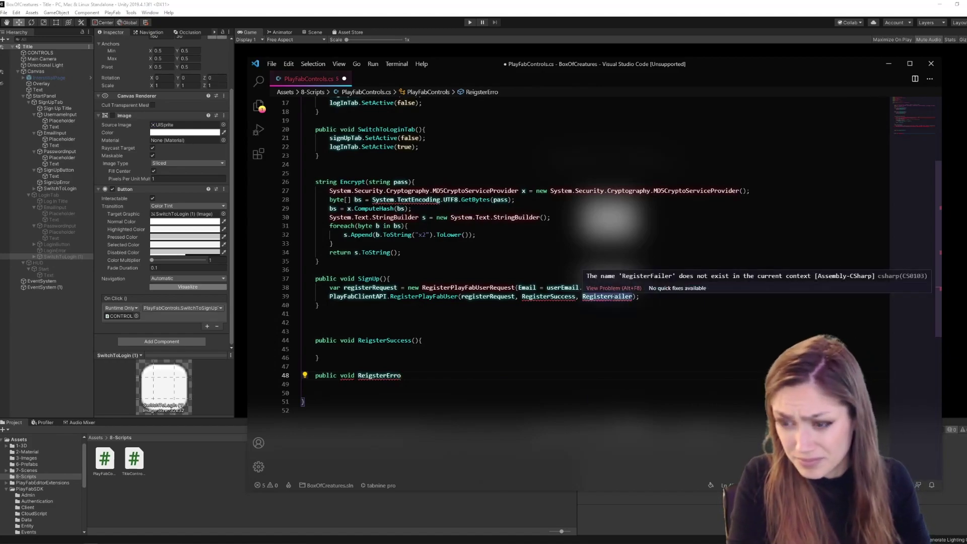
pyautogui.write('Ero')
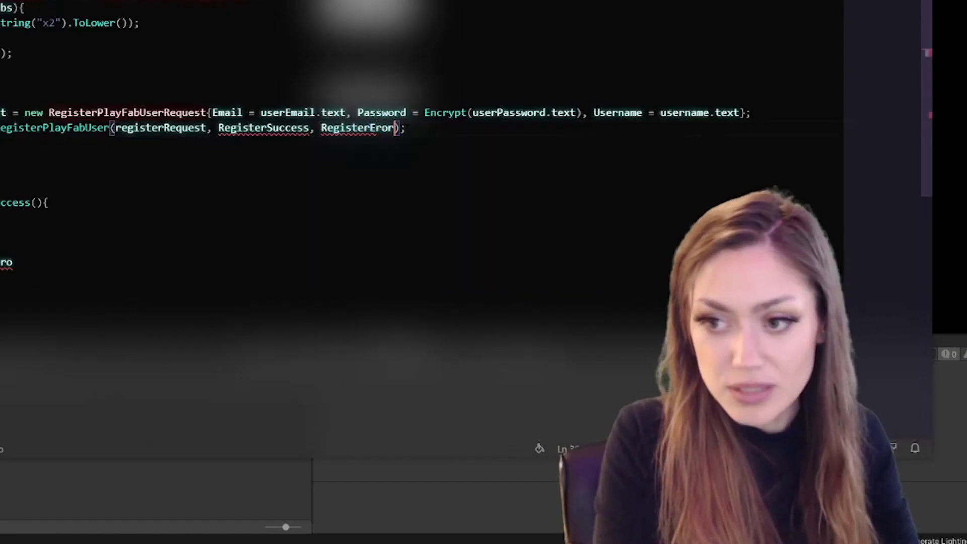
pyautogui.write('RegisterErro')
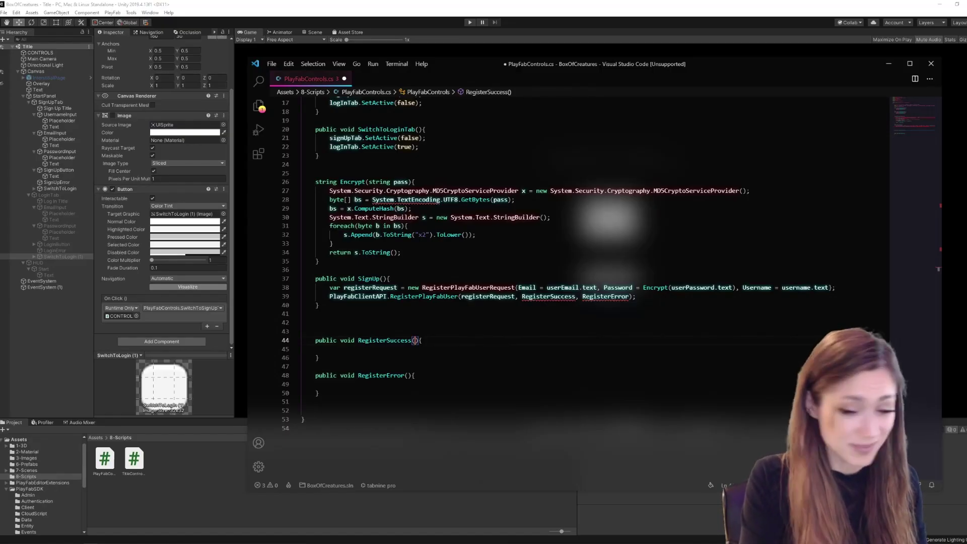
pyautogui.write('Register')
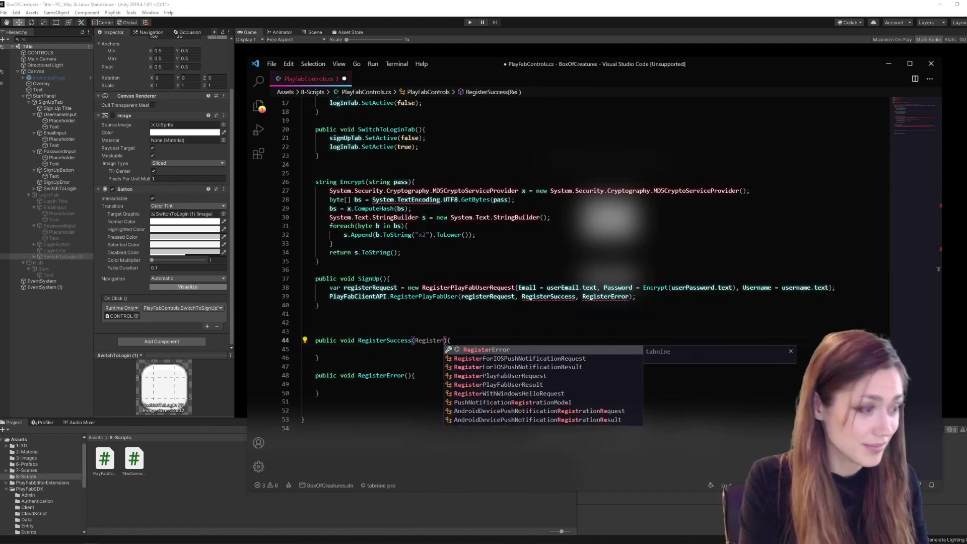
pyautogui.write('PlayFabUser')
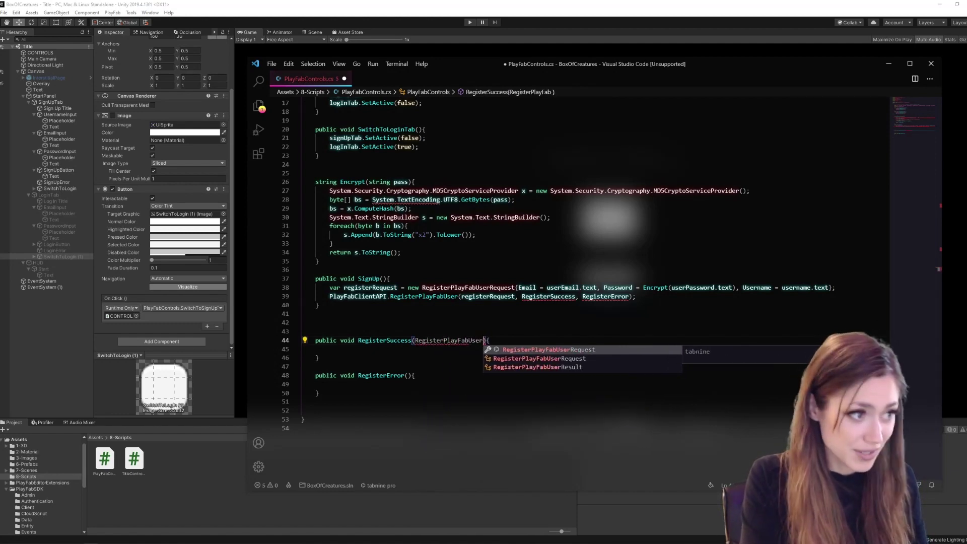
pyautogui.write('Re')
# - Give the callbacks RegisterPlayFabUserResult result and PlayFabError error parameters, and save
pyautogui.press('Tab')
pyautogui.write('result')
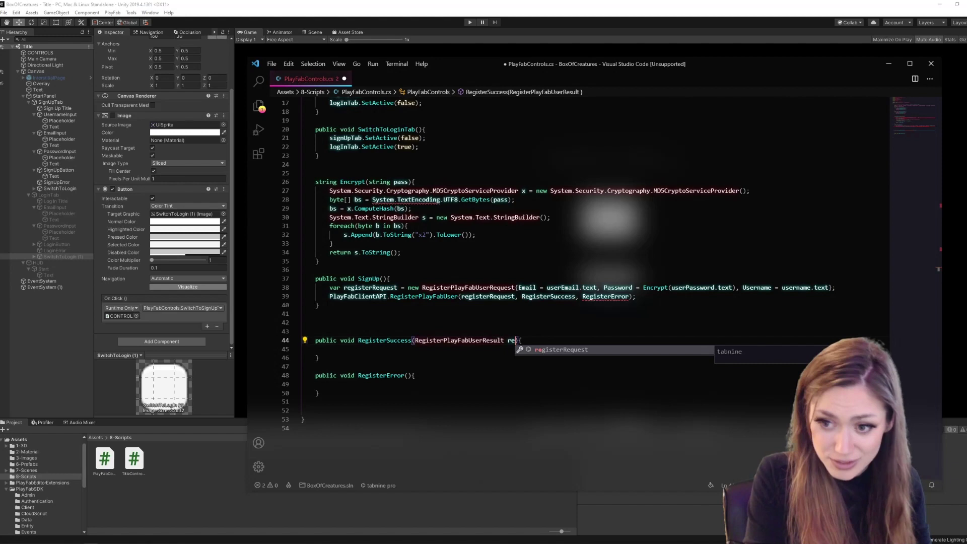
pyautogui.click(406, 375)
pyautogui.write('PlayFab ')
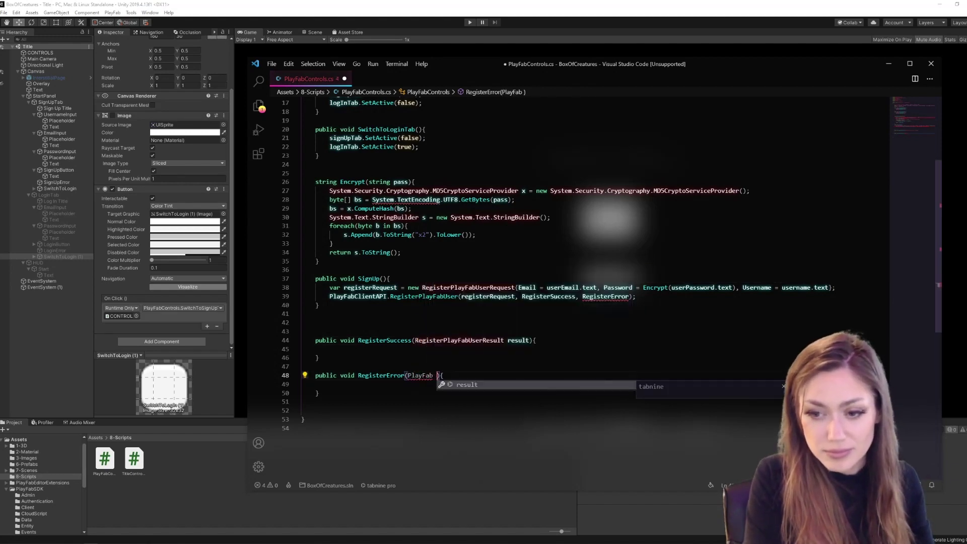
pyautogui.write('E')
pyautogui.press('Tab')
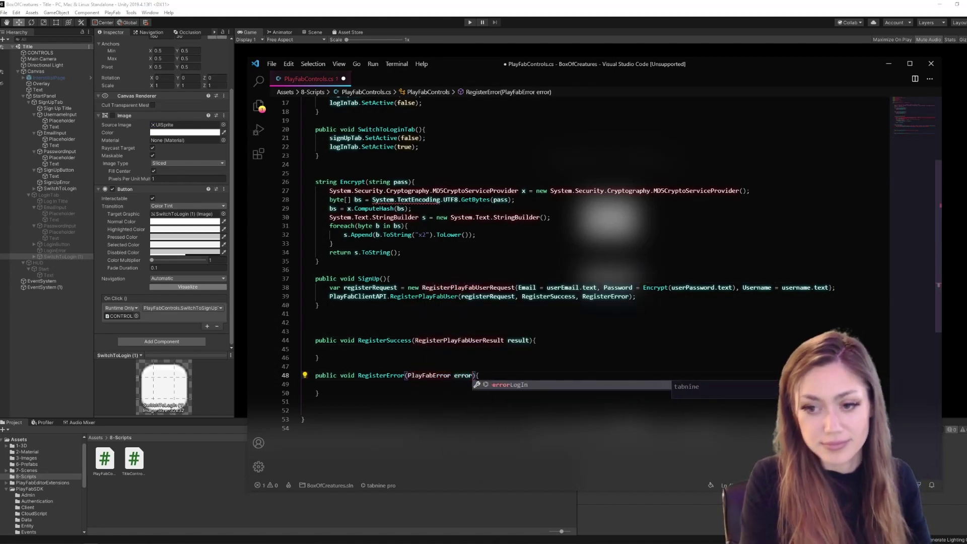
pyautogui.press('Escape')
pyautogui.press('Up')
pyautogui.hotkey('ctrl', 's')
pyautogui.click(301, 349)
pyautogui.press('Tab')
pyautogui.press('Tab')
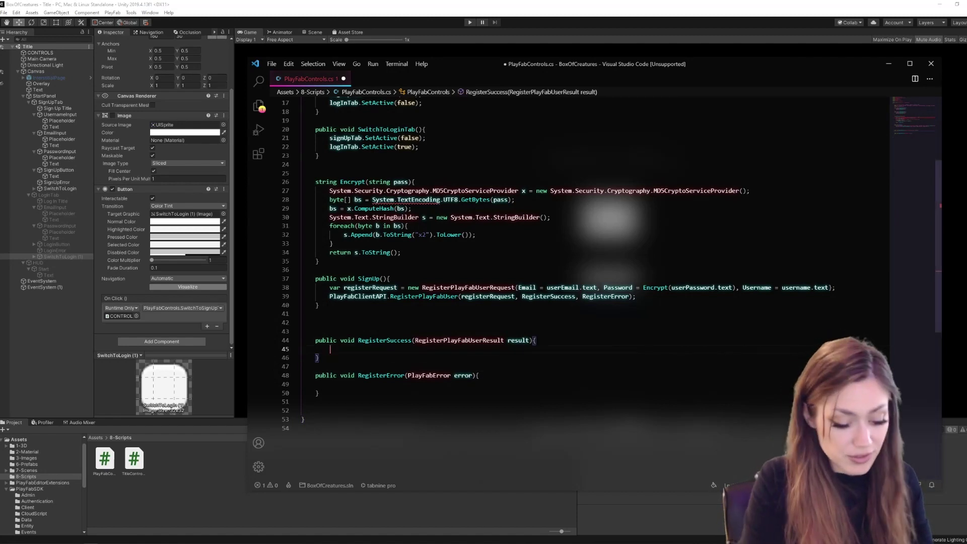
pyautogui.write('error.')
# - Make RegisterSuccess set errorSignUp.text to "" and call StartGame()
pyautogui.press('BackSpace')
pyautogui.write('Si')
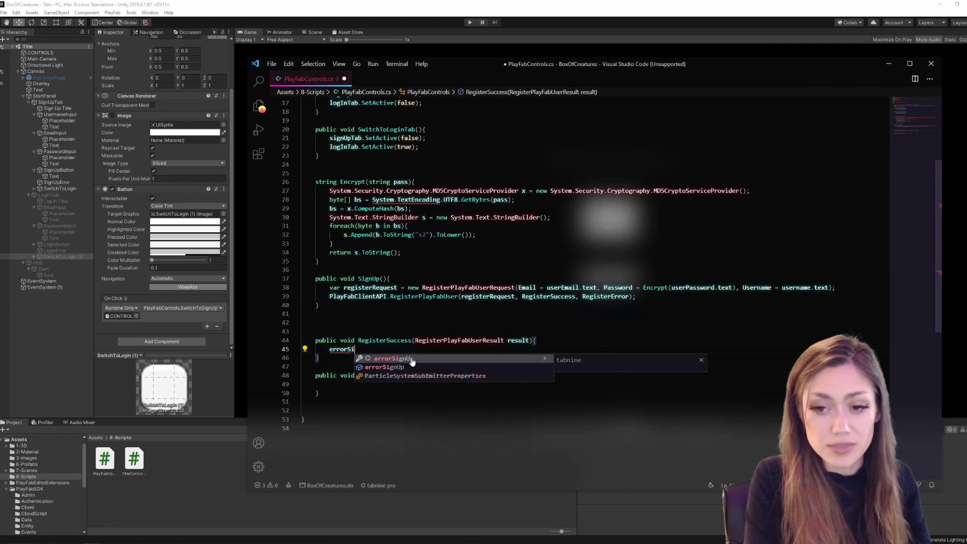
pyautogui.press('Return')
pyautogui.write('.te')
pyautogui.press('Tab')
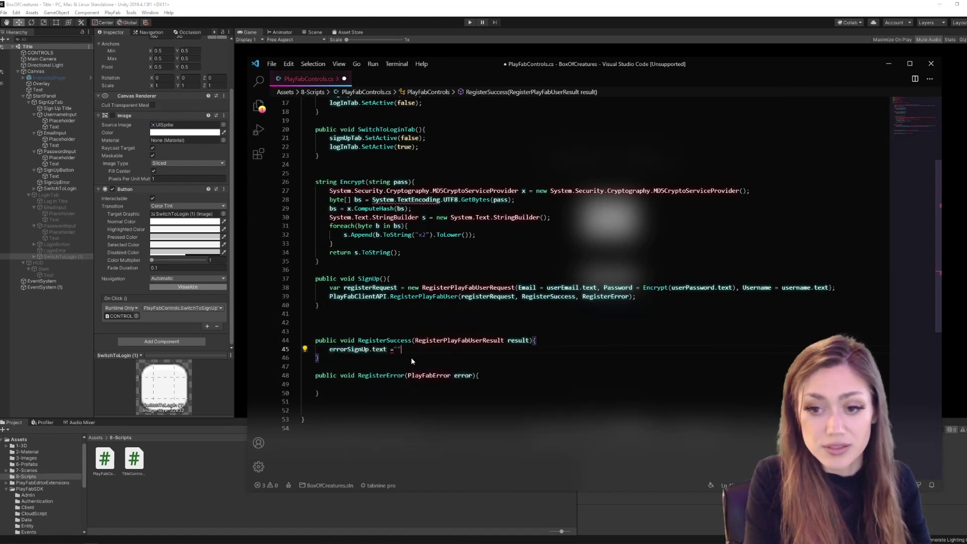
pyautogui.write('= "";')
pyautogui.press('Return')
pyautogui.write('StartGam')
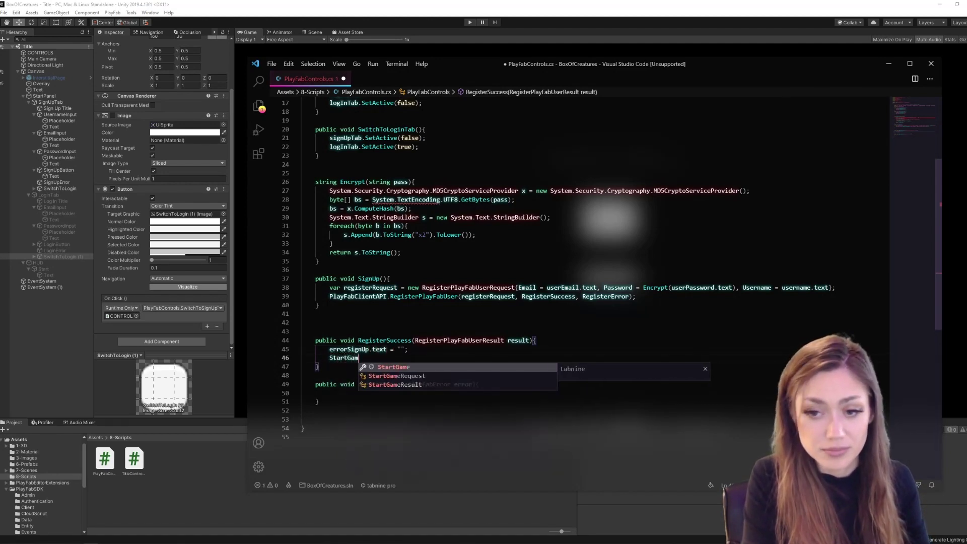
pyautogui.press('Tab')
# - Add a StartGame() method calling startPanel.SetActive(false) and HUD.SetActive(true)
pyautogui.press('Down')
pyautogui.press('Down')
pyautogui.press('Down')
pyautogui.press('Return')
pyautogui.write('void S')
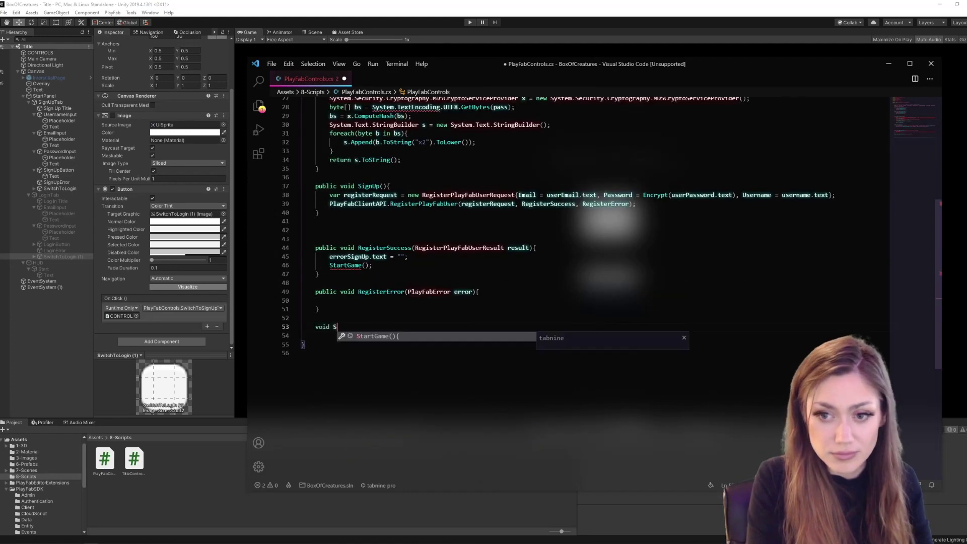
pyautogui.write('tartGame(){')
pyautogui.press('Return')
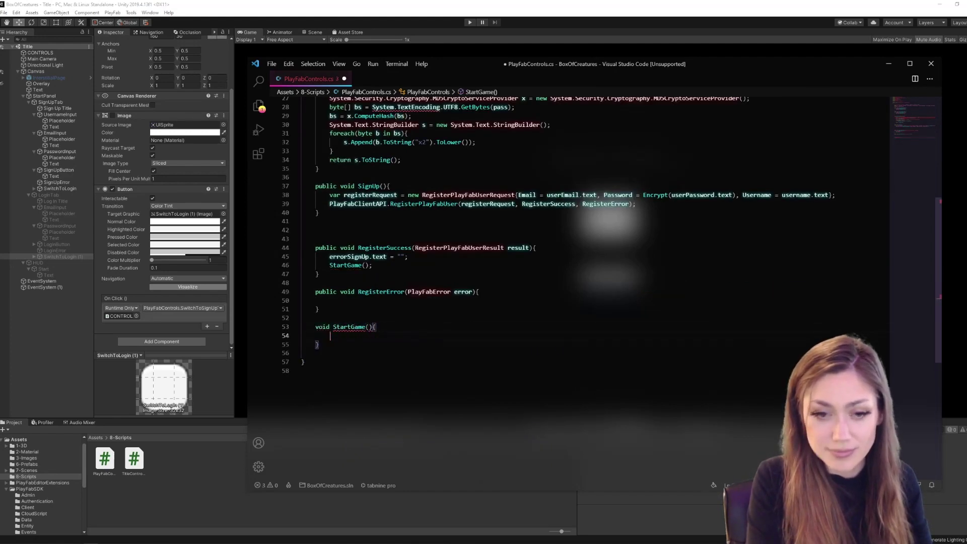
pyautogui.scroll(9, 597, 287)
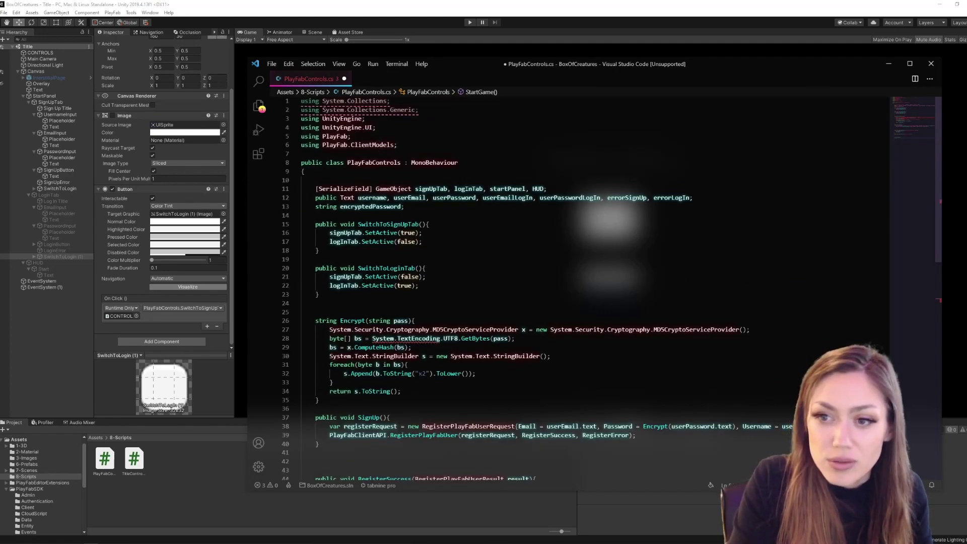
pyautogui.scroll(-10, 508, 189)
pyautogui.write('startPanel')
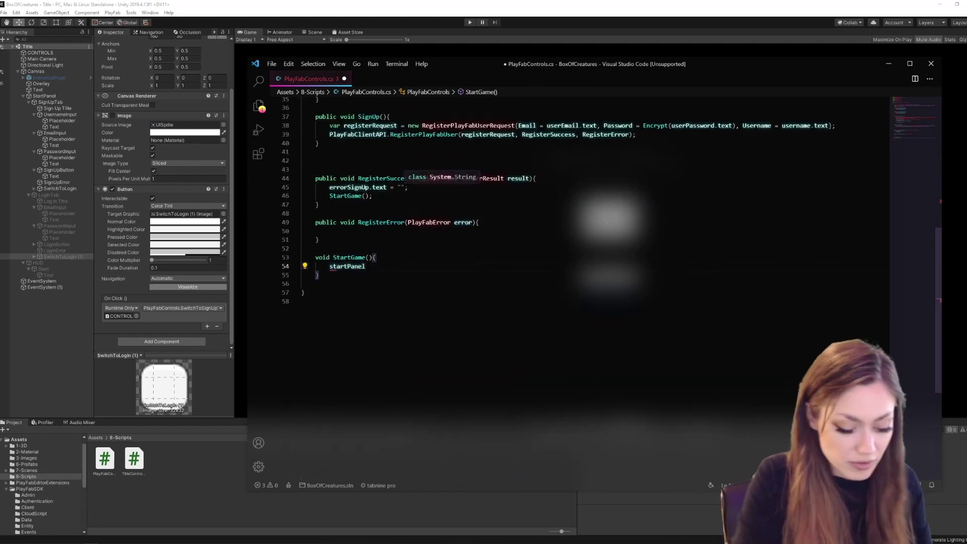
pyautogui.write('.Set')
pyautogui.press('Tab')
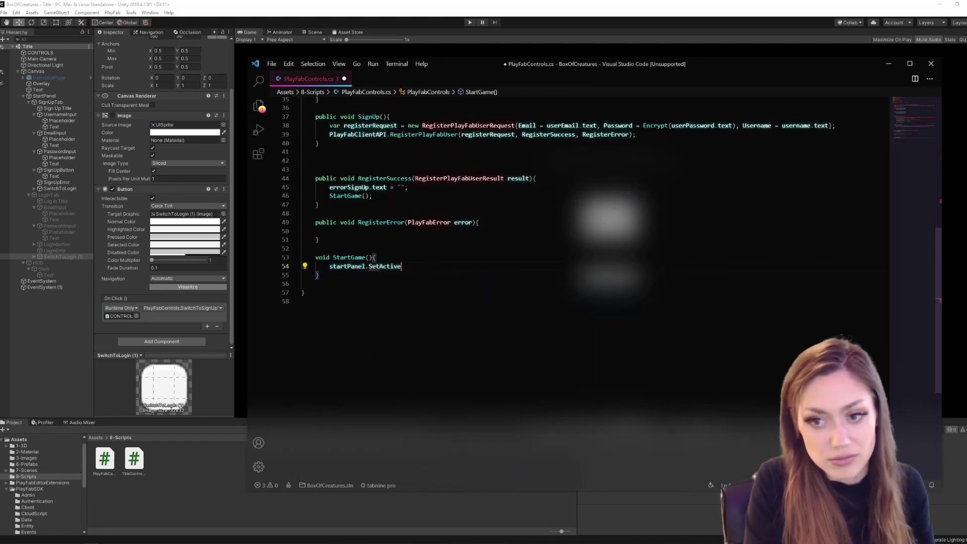
pyautogui.write('(false);')
pyautogui.press('Return')
pyautogui.write('HUD.Set')
pyautogui.press('Tab')
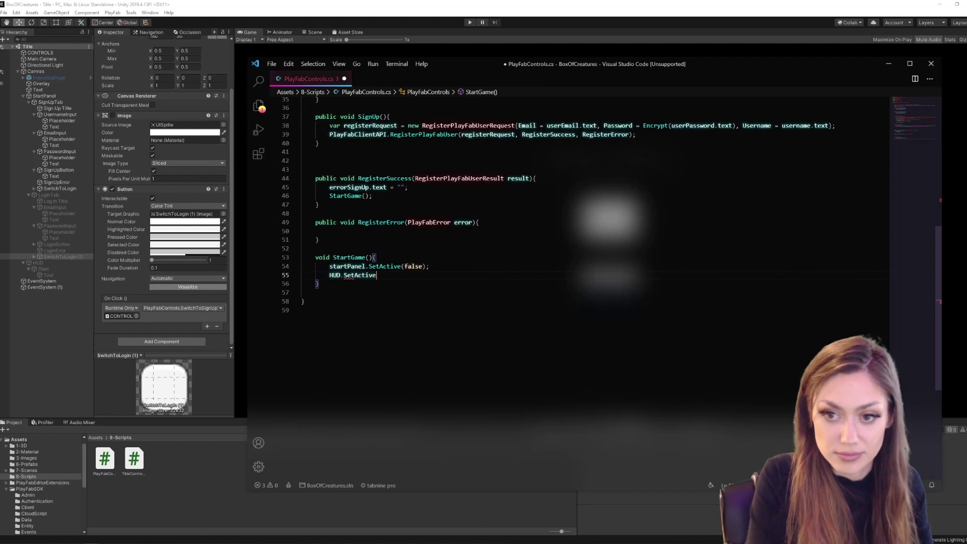
pyautogui.write('(')
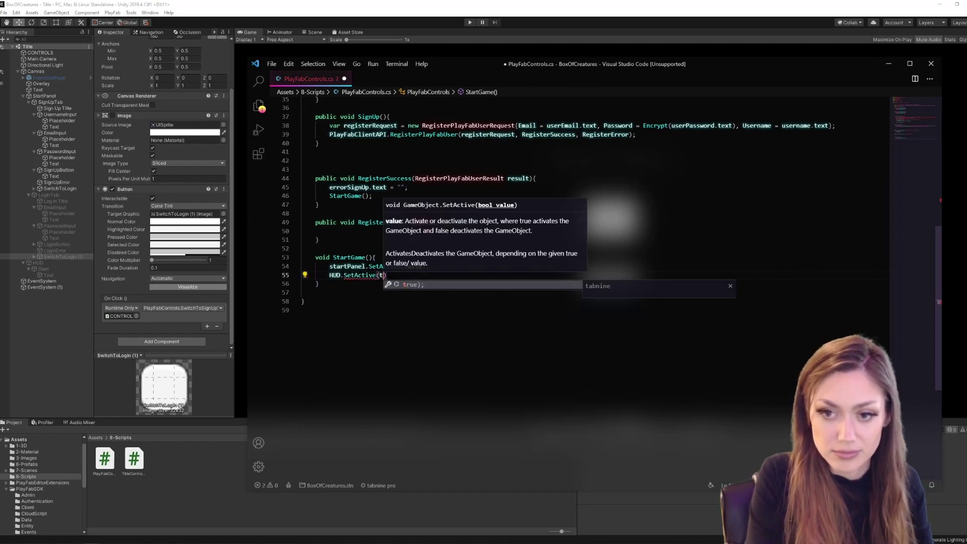
pyautogui.write('true);')
# - Have RegisterError write GenerateErrorReport() into errorSignUp.text, and save
pyautogui.press('Up')
pyautogui.press('Up')
pyautogui.press('Up')
pyautogui.write('err')
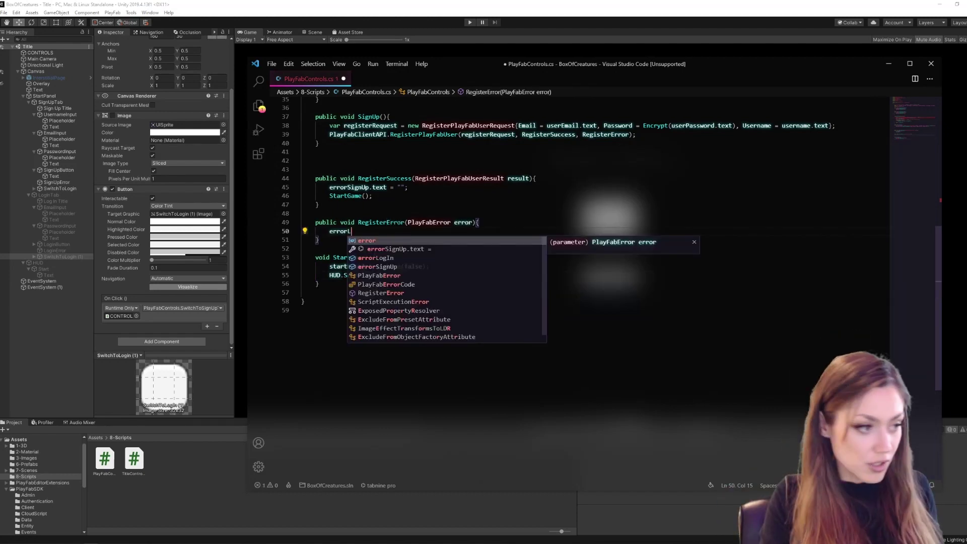
pyautogui.write('orLogIn')
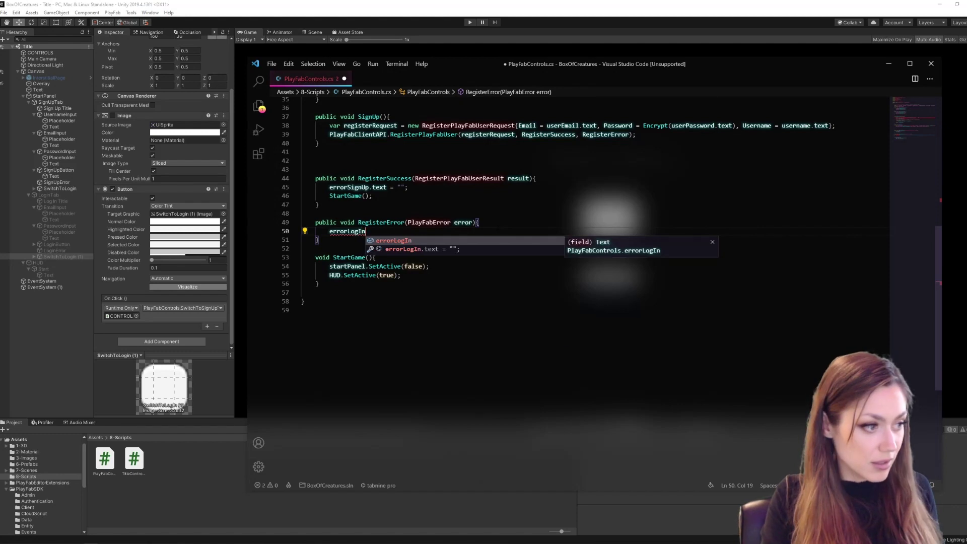
pyautogui.write('.text = error')
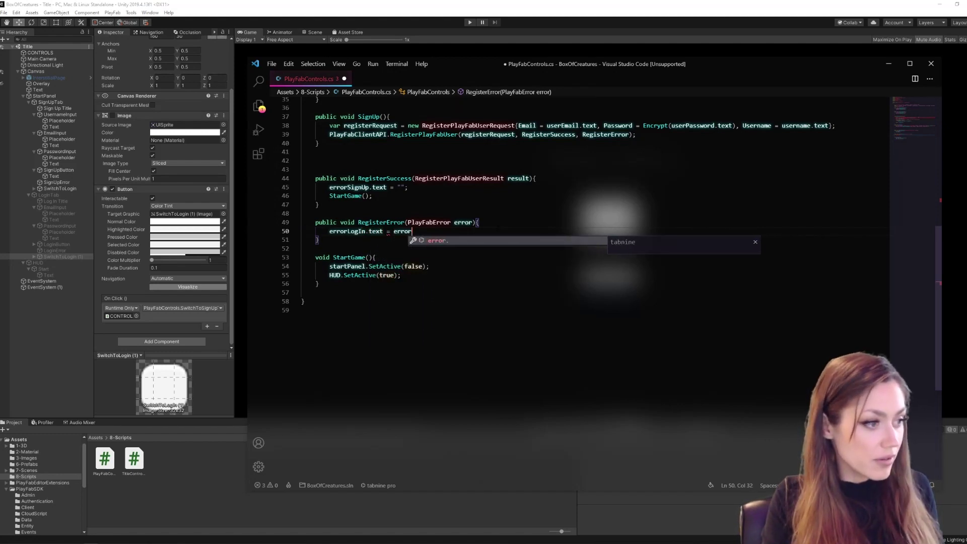
pyautogui.write('.Gener')
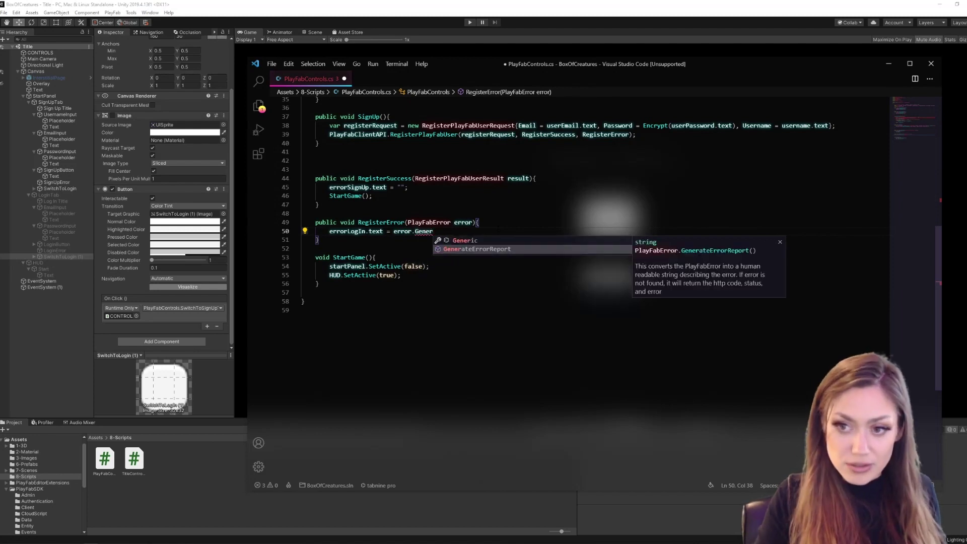
pyautogui.press('Tab')
pyautogui.write('();')
pyautogui.scroll(2, 528, 227)
pyautogui.hotkey('ctrl', 's')
pyautogui.click(355, 277)
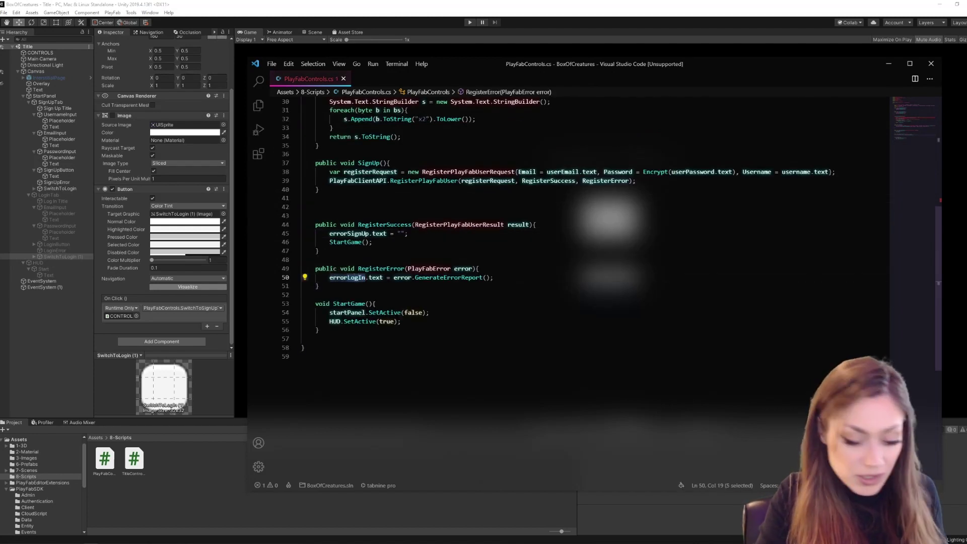
pyautogui.write('SignUp')
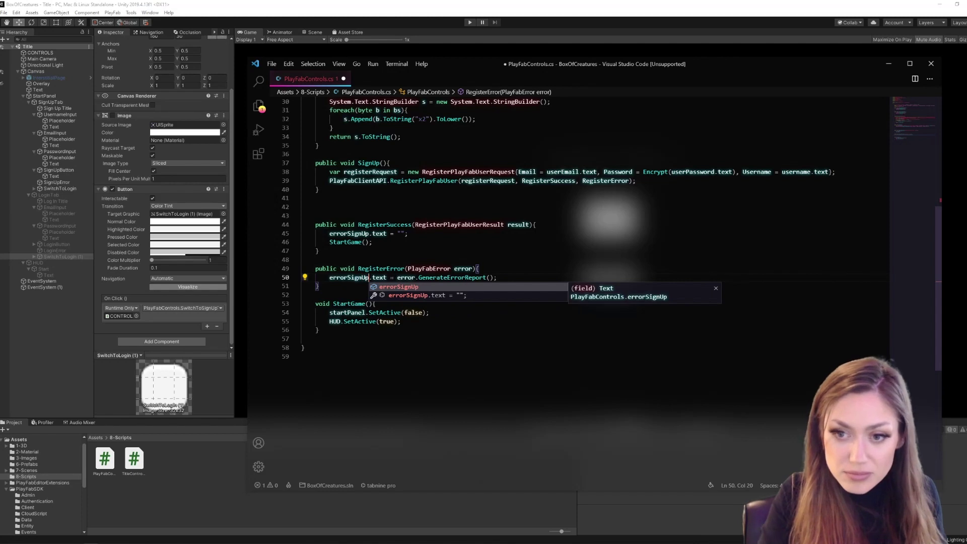
# - Duplicate RegisterError to create a LogInError handler writing to errorLogIn
pyautogui.press('Escape')
pyautogui.hotkey('ctrl', 'v')
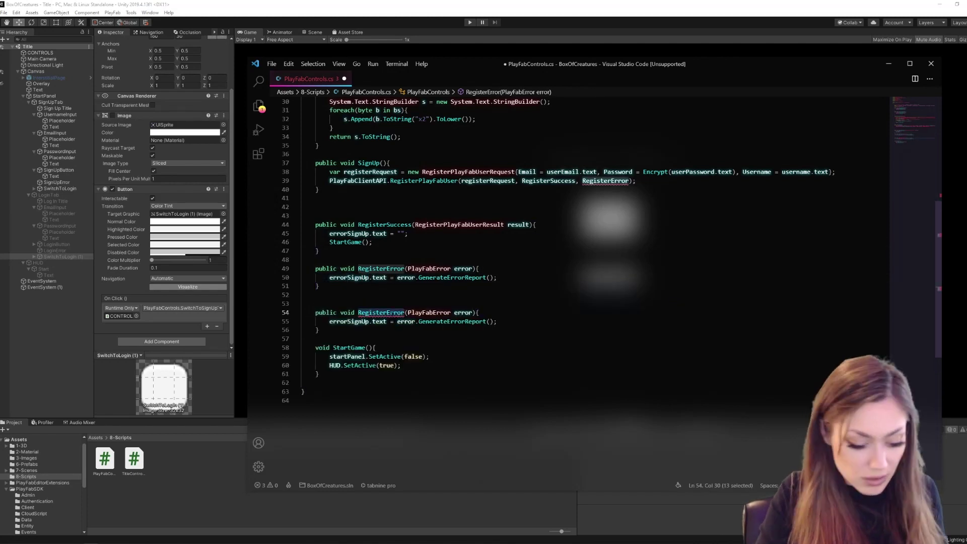
pyautogui.write('LogInError')
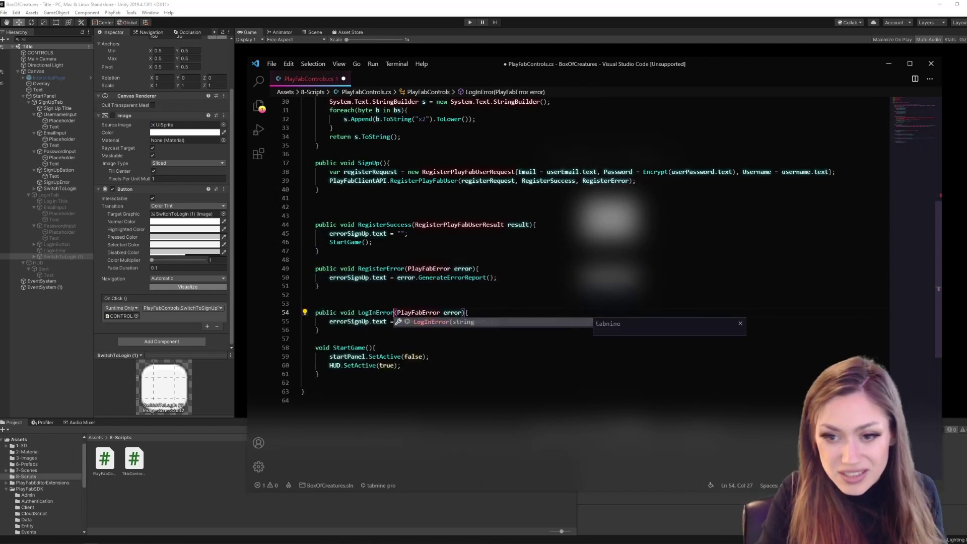
pyautogui.moveTo(354, 321); pyautogui.dragTo(386, 321)
pyautogui.write('Log')
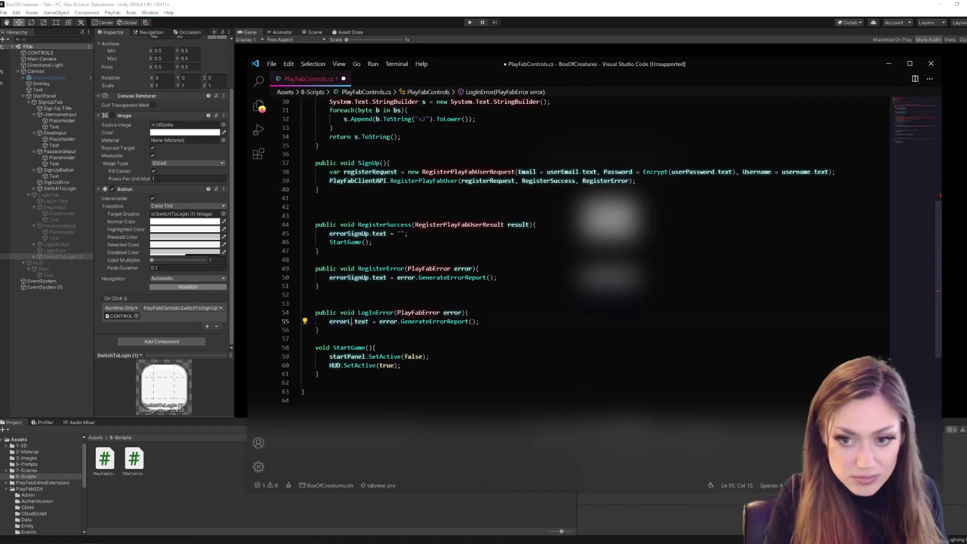
pyautogui.write('In')
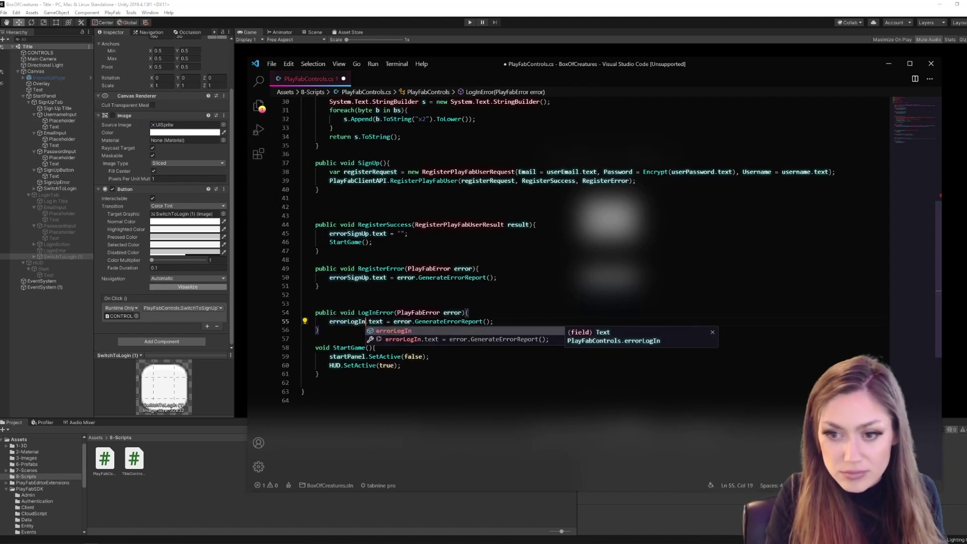
pyautogui.scroll(3, 590, 264)
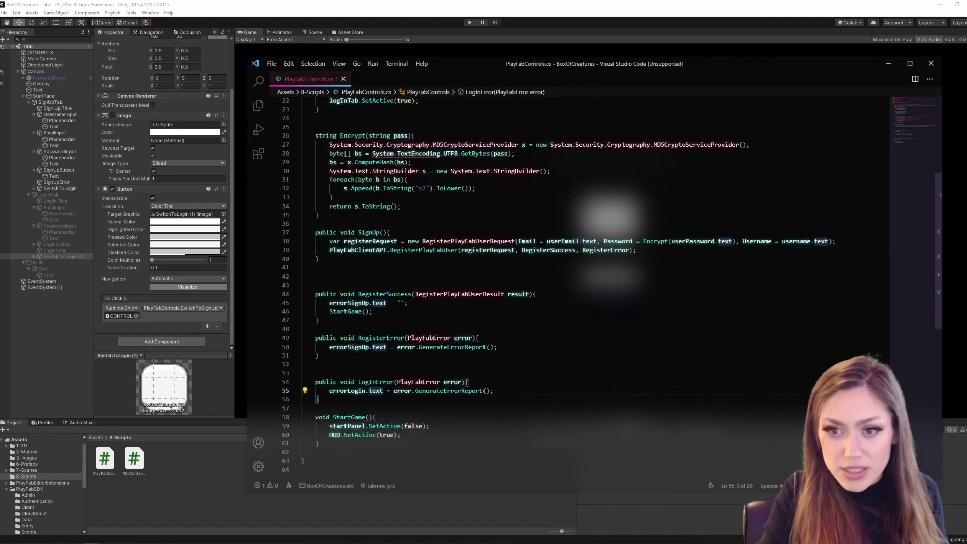
pyautogui.scroll(5, 590, 265)
# - Paste the errorSignUp.text = "" reset line twice at the end of SwitchToLoginTab
pyautogui.doubleClick(388, 154)
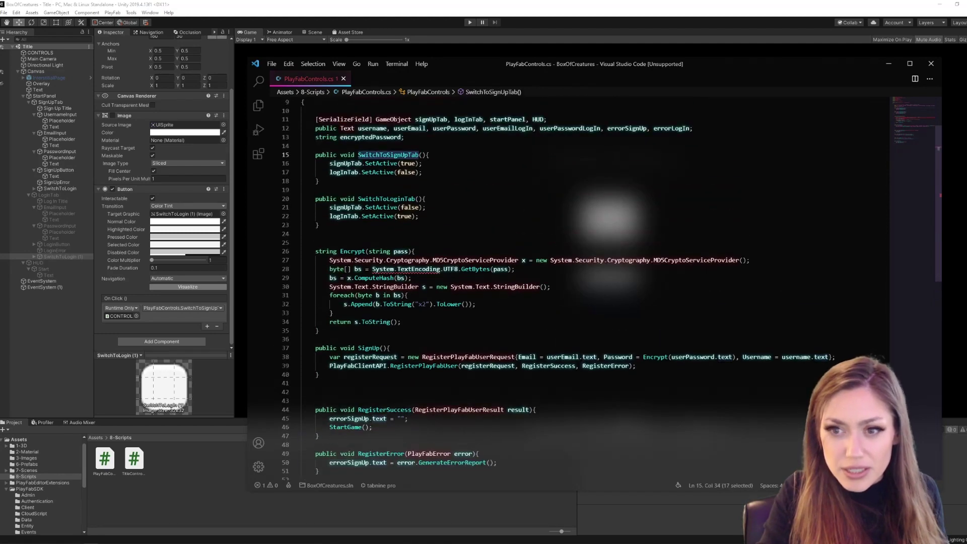
pyautogui.doubleClick(386, 199)
pyautogui.moveTo(329, 417); pyautogui.dragTo(408, 418)
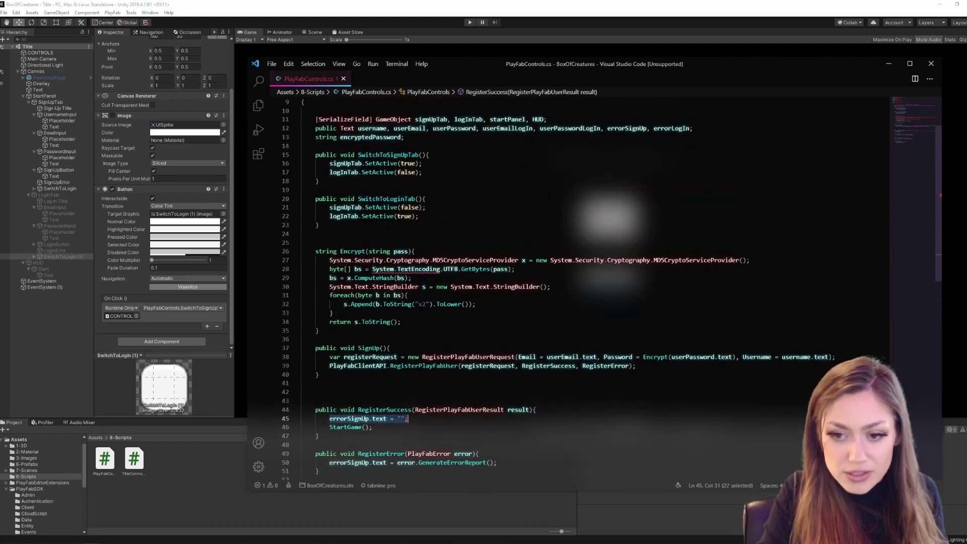
pyautogui.hotkey('ctrl', 'c')
pyautogui.click(420, 216)
pyautogui.press('Return')
pyautogui.hotkey('ctrl', 'v')
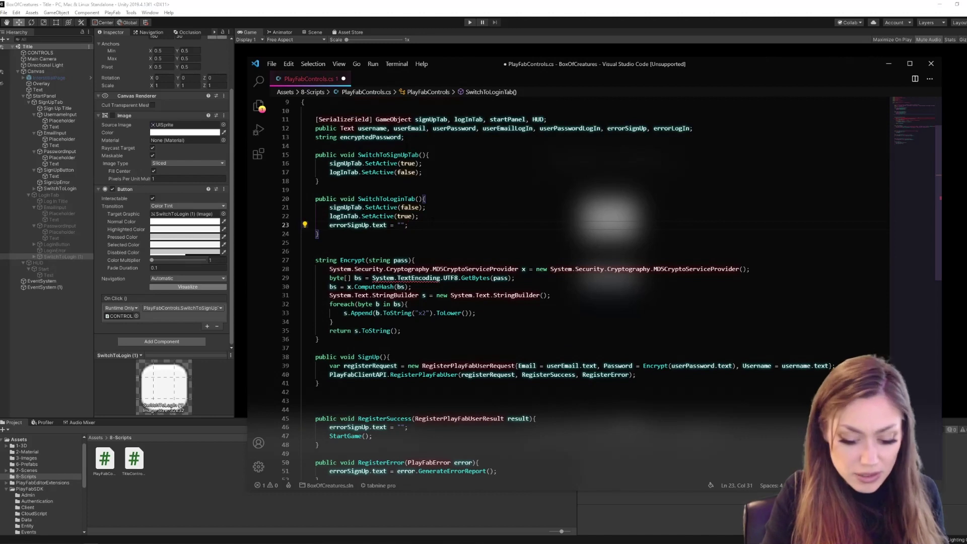
pyautogui.press('Return')
pyautogui.hotkey('ctrl', 'v')
# - Change the second reset line to errorLogIn.text = "" and put both lines in the tab functions
pyautogui.doubleClick(672, 129)
pyautogui.hotkey('ctrl', 'c')
pyautogui.doubleClick(354, 233)
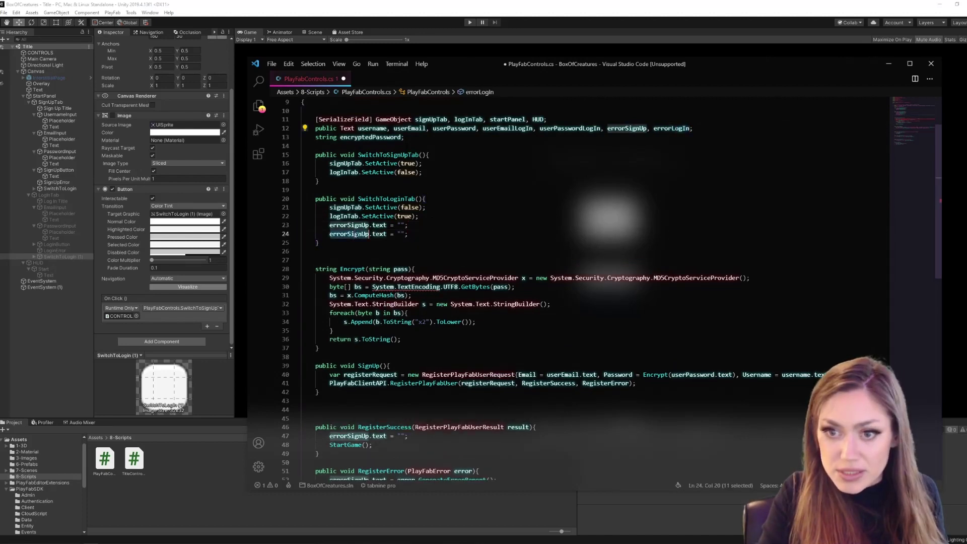
pyautogui.hotkey('ctrl', 'v')
pyautogui.click(408, 224)
pyautogui.hotkey('ctrl', 'z')
pyautogui.hotkey('ctrl', 'z')
pyautogui.hotkey('ctrl', 'z')
pyautogui.hotkey('ctrl', 'z')
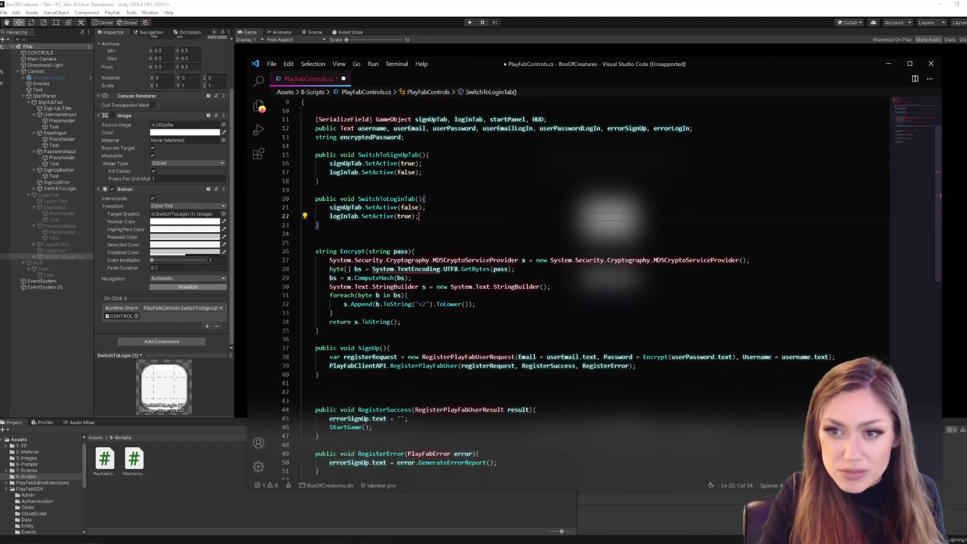
pyautogui.hotkey('ctrl', 'y')
pyautogui.hotkey('ctrl', 'y')
pyautogui.hotkey('ctrl', 'y')
pyautogui.hotkey('ctrl', 'y')
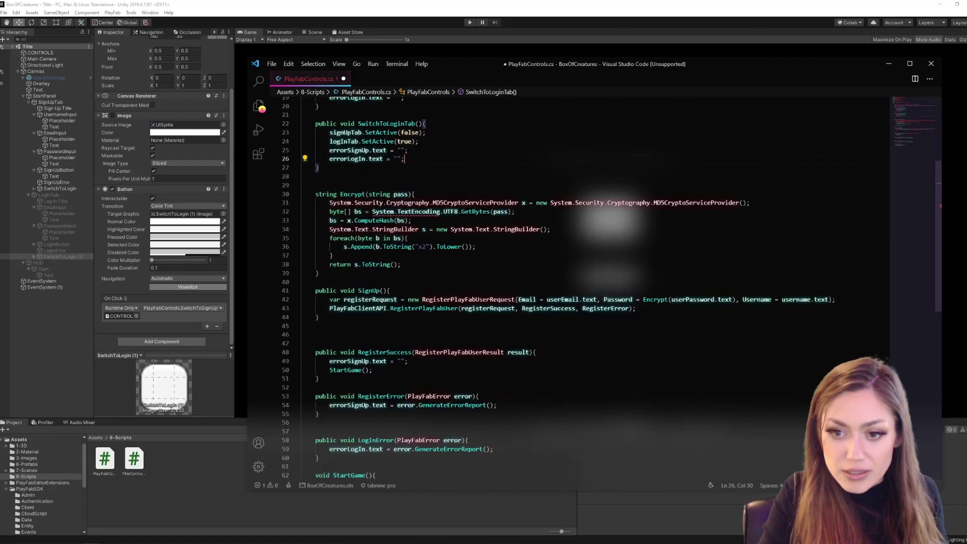
# - Paste both reset lines into RegisterSuccess, remove the leftover blank line and save
pyautogui.hotkey('shift', 'End')
pyautogui.hotkey('ctrl', 'v')
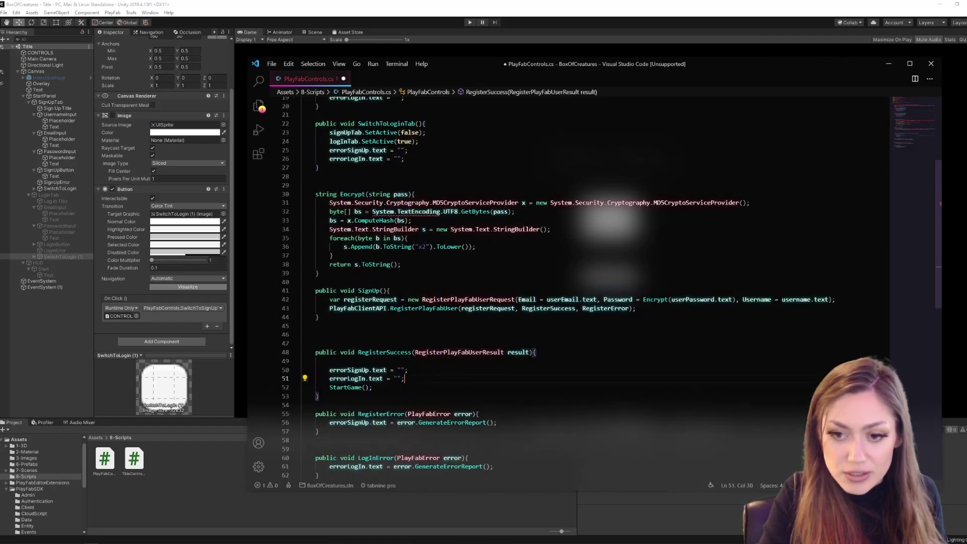
pyautogui.hotkey('ctrl', 's')
pyautogui.press('Up')
pyautogui.press('Up')
pyautogui.press('Up')
pyautogui.press('Home')
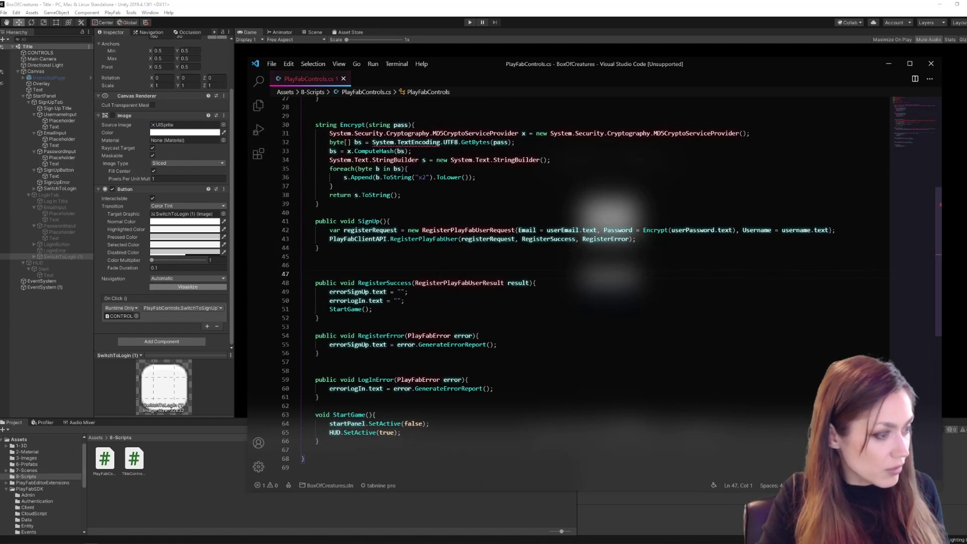
# - Create an empty public void LogInSuccess(LoginResult result) method below RegisterSuccess
pyautogui.press('BackSpace')
pyautogui.press('BackSpace')
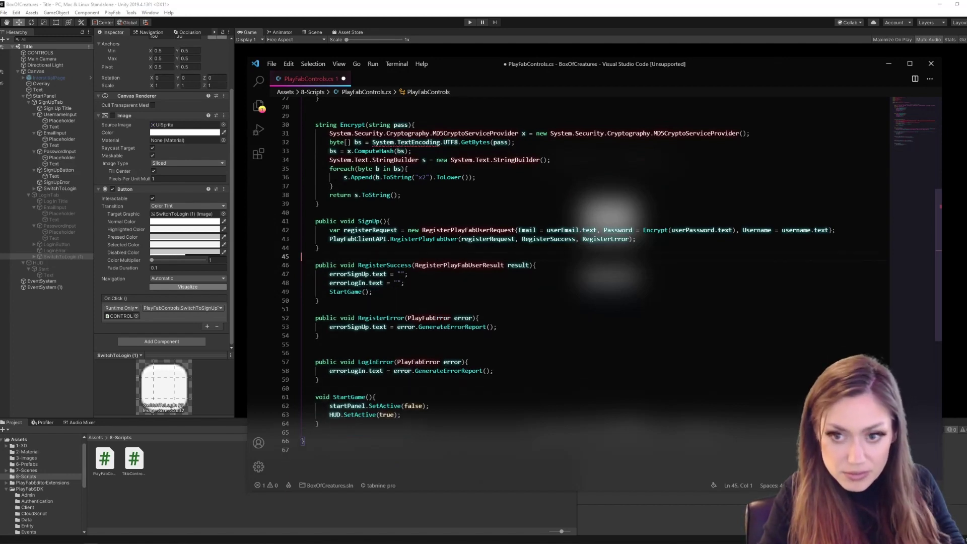
pyautogui.scroll(-1, 612, 279)
pyautogui.press('Down')
pyautogui.press('Down')
pyautogui.press('Down')
pyautogui.press('Return')
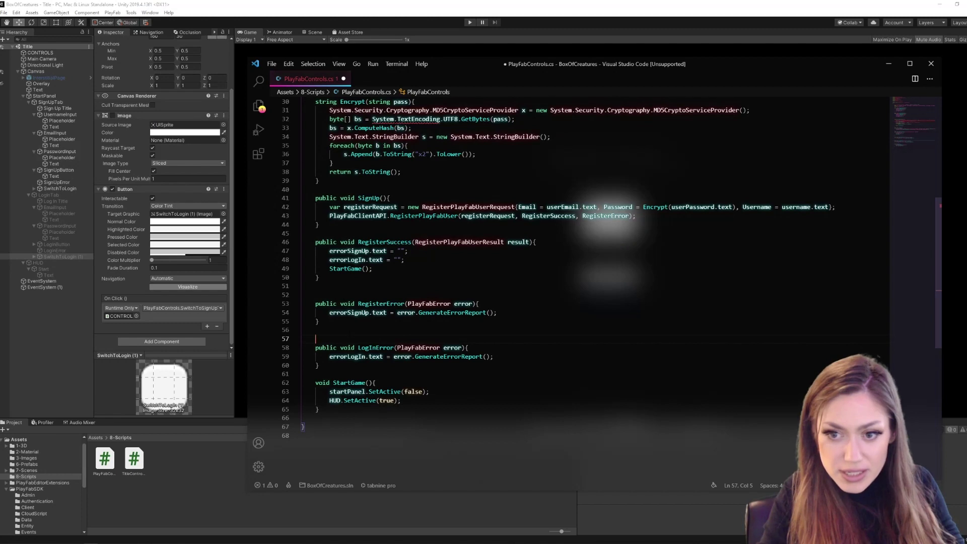
pyautogui.press('Return')
pyautogui.press('Return')
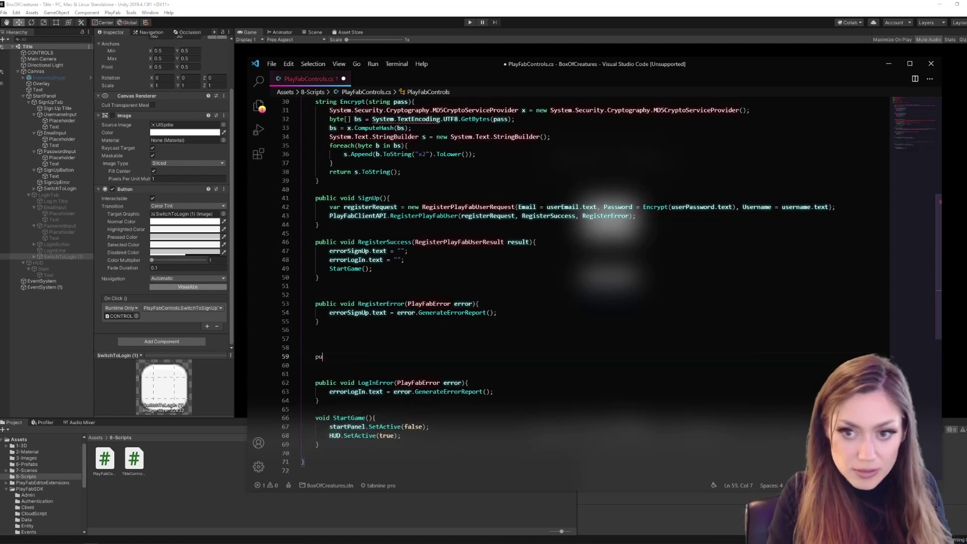
pyautogui.write('public void L')
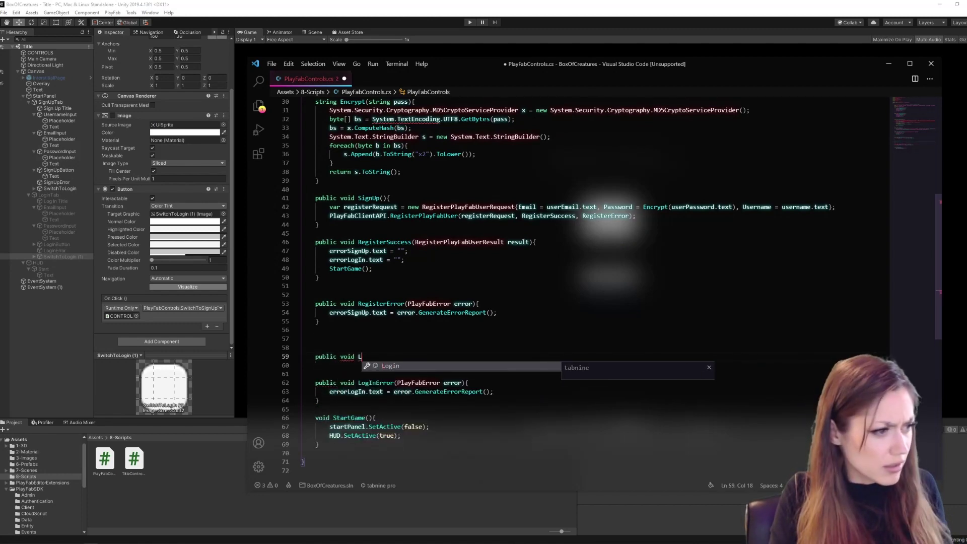
pyautogui.write('ogInSUcces')
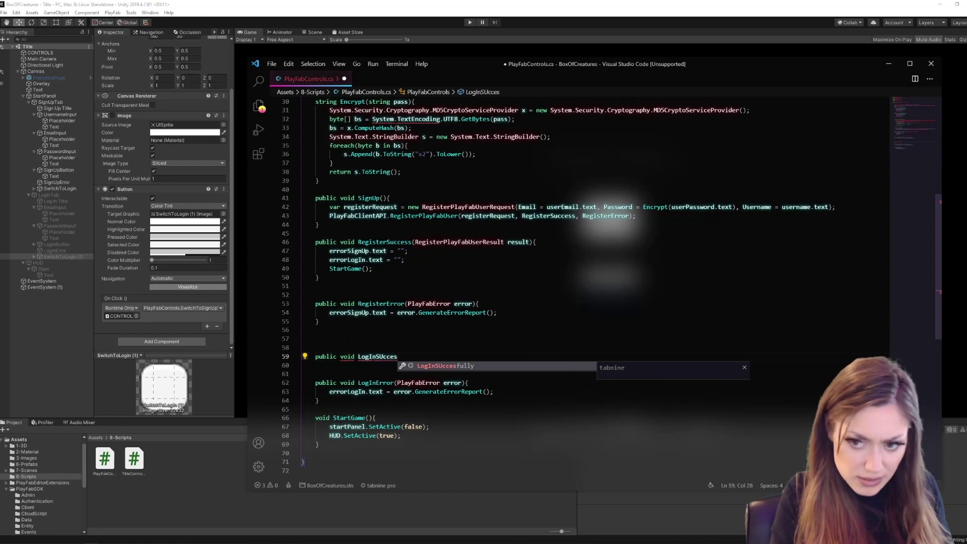
pyautogui.write('uccess(){')
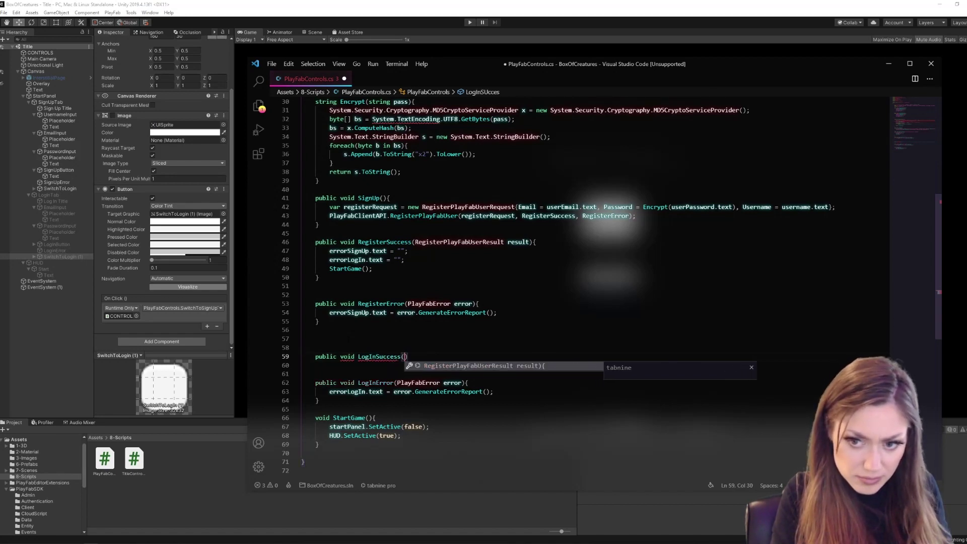
pyautogui.press('Return')
pyautogui.press('Up')
pyautogui.press('End')
pyautogui.press('Left')
pyautogui.press('Left')
pyautogui.write('Log')
pyautogui.write('inR')
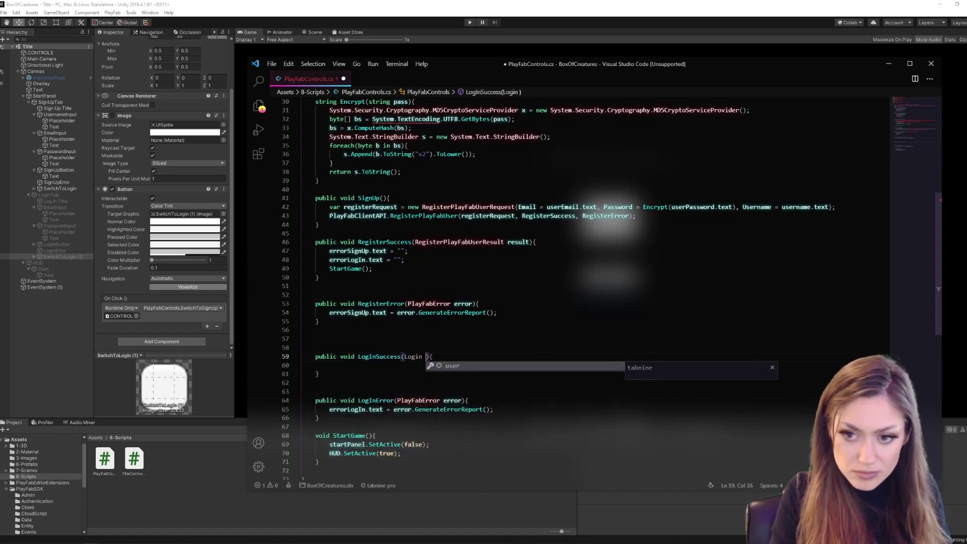
pyautogui.press('Tab')
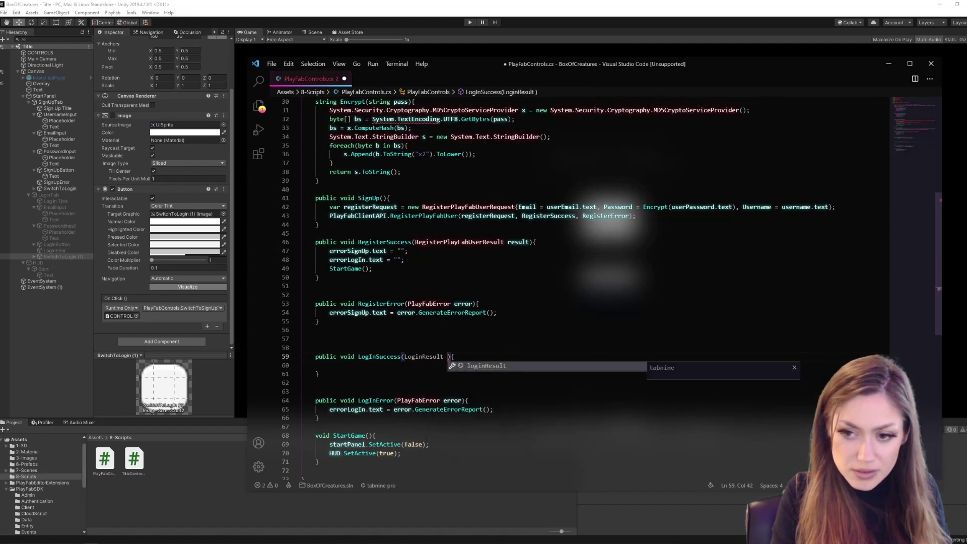
pyautogui.write('result')
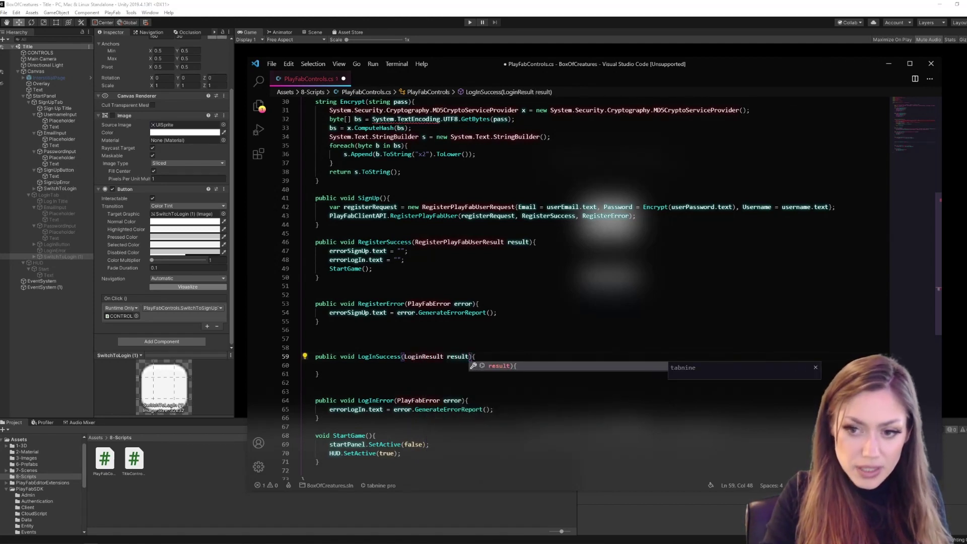
pyautogui.press('Escape')
pyautogui.press('Down')
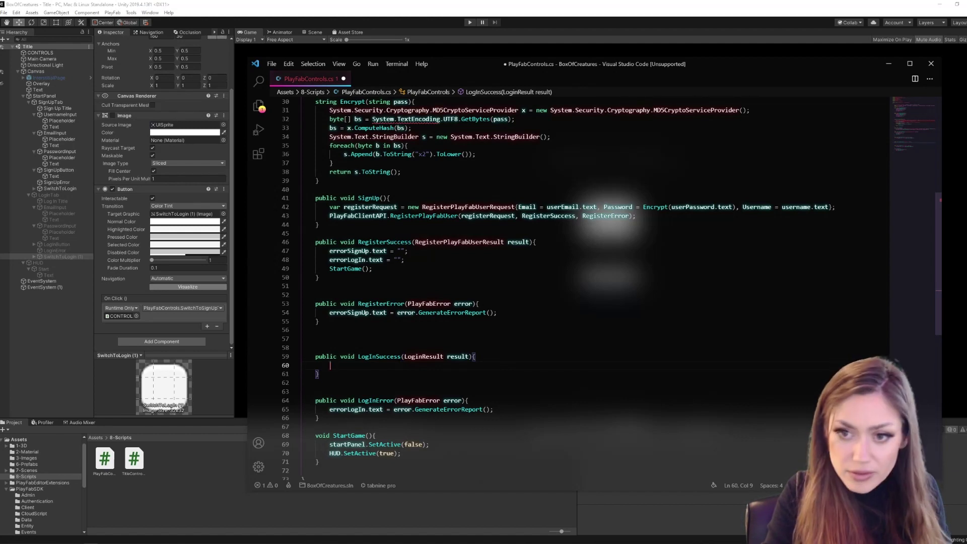
# - Copy RegisterSuccess's two reset lines and StartGame call into LogInSuccess
pyautogui.moveTo(302, 250); pyautogui.dragTo(373, 269)
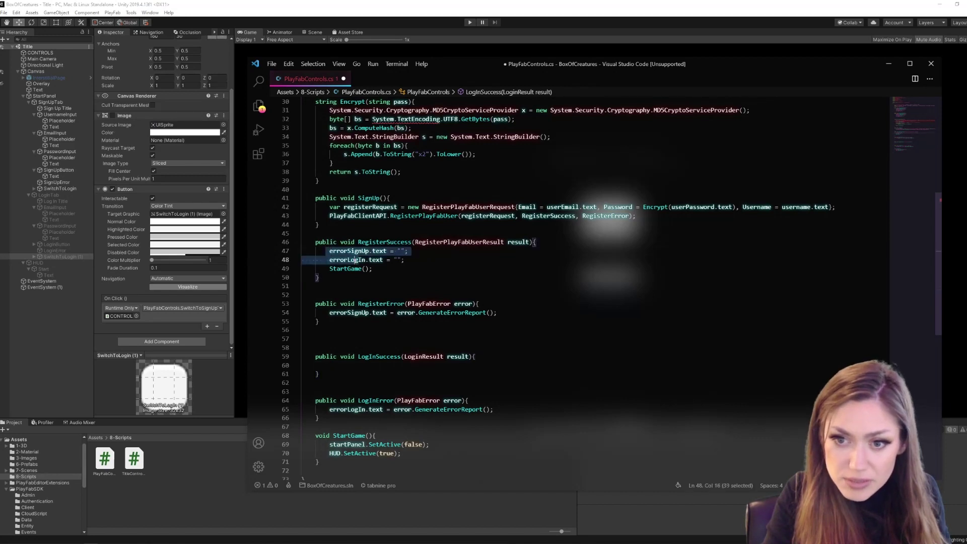
pyautogui.hotkey('ctrl', 'c')
pyautogui.click(330, 365)
pyautogui.hotkey('ctrl', 'v')
pyautogui.click(303, 348)
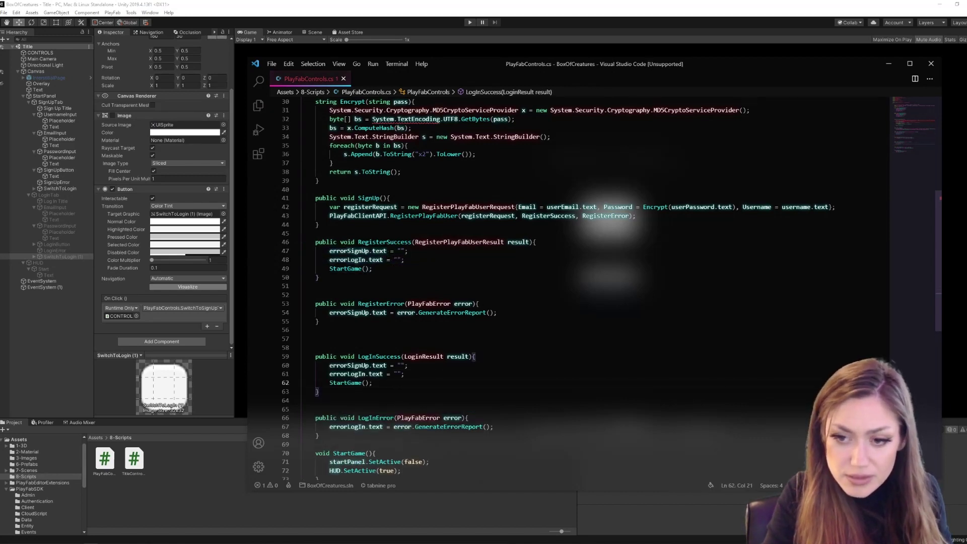
pyautogui.scroll(-1, 529, 302)
# - In LogIn, create a LoginWithEmailAddressRequest using userEmailLogin.text and Encrypt(userPasswordLogin.text)
pyautogui.press('Return')
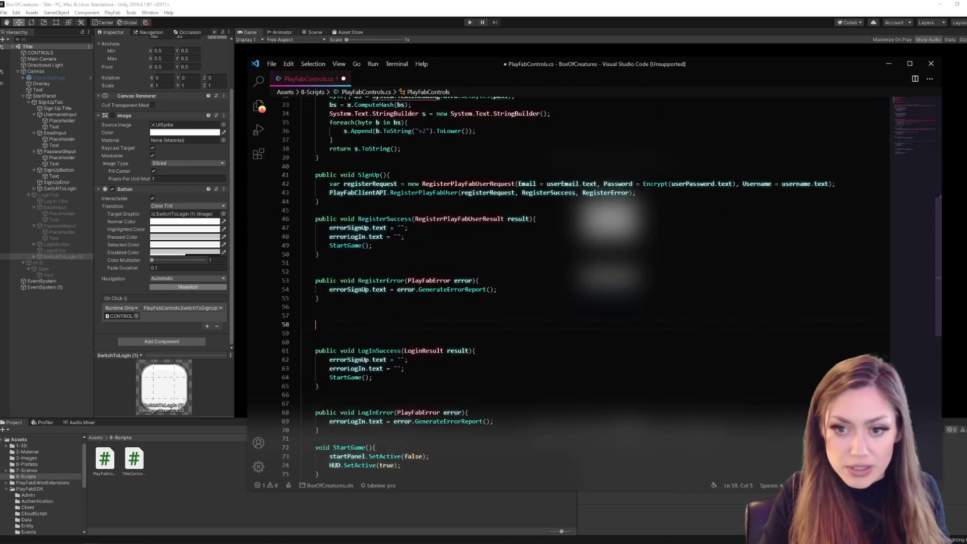
pyautogui.write('public ')
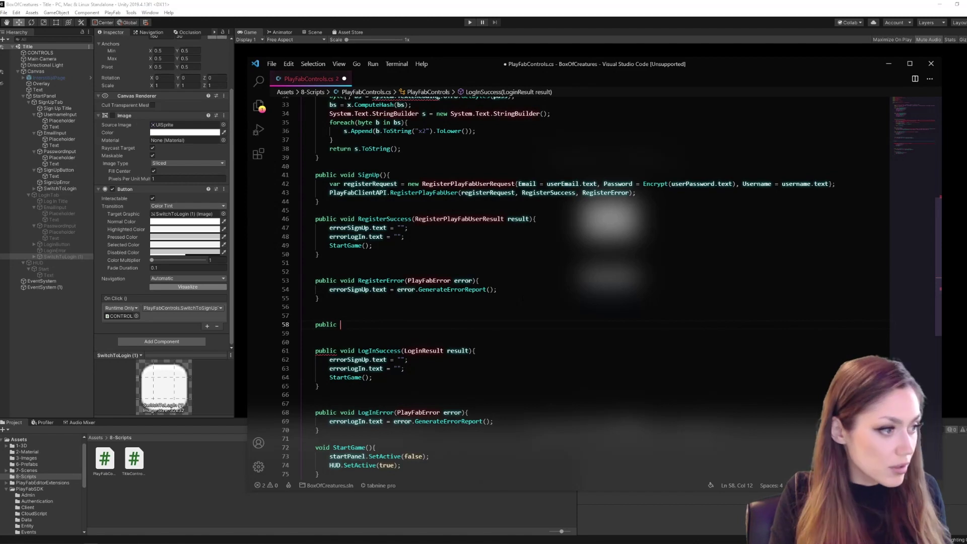
pyautogui.write('LogIn(){')
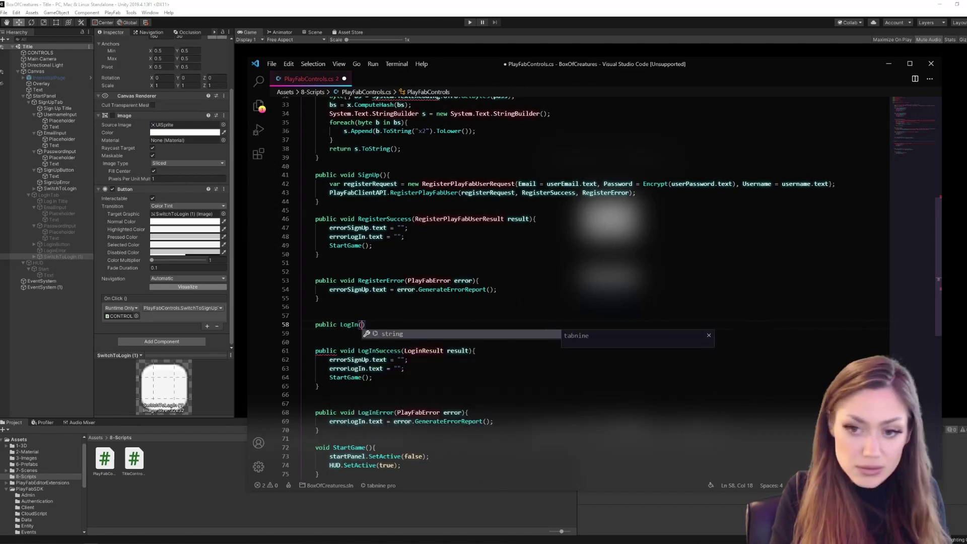
pyautogui.press('Return')
pyautogui.write('var reque')
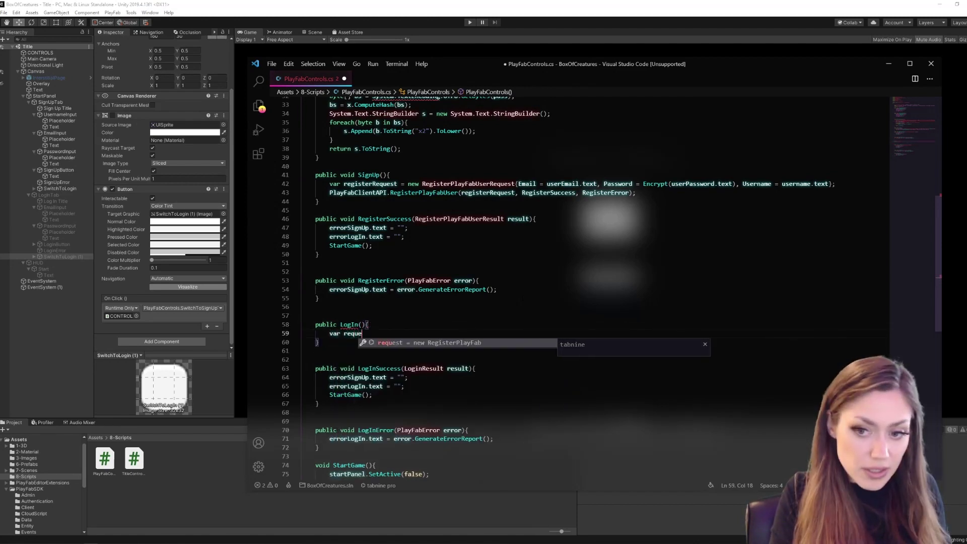
pyautogui.write('st = new ')
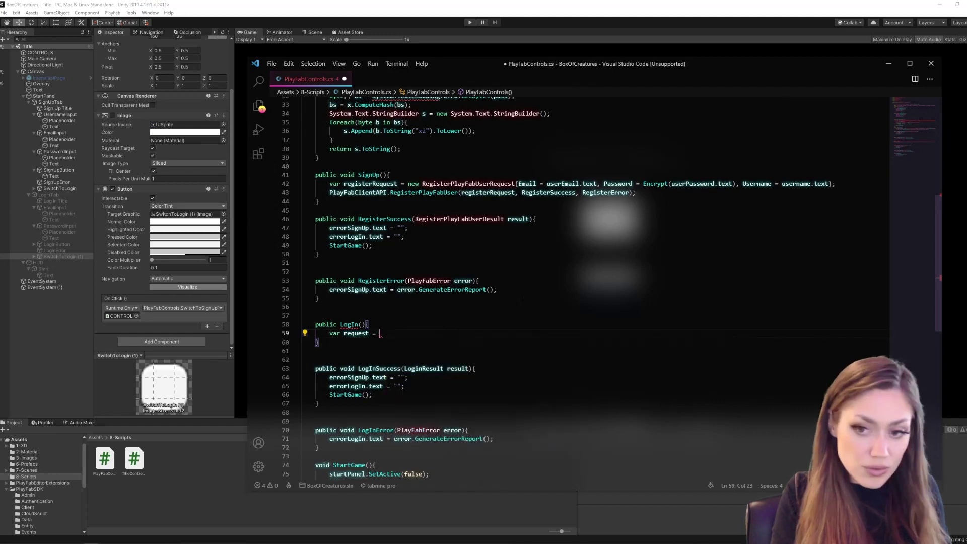
pyautogui.write('LoginWith')
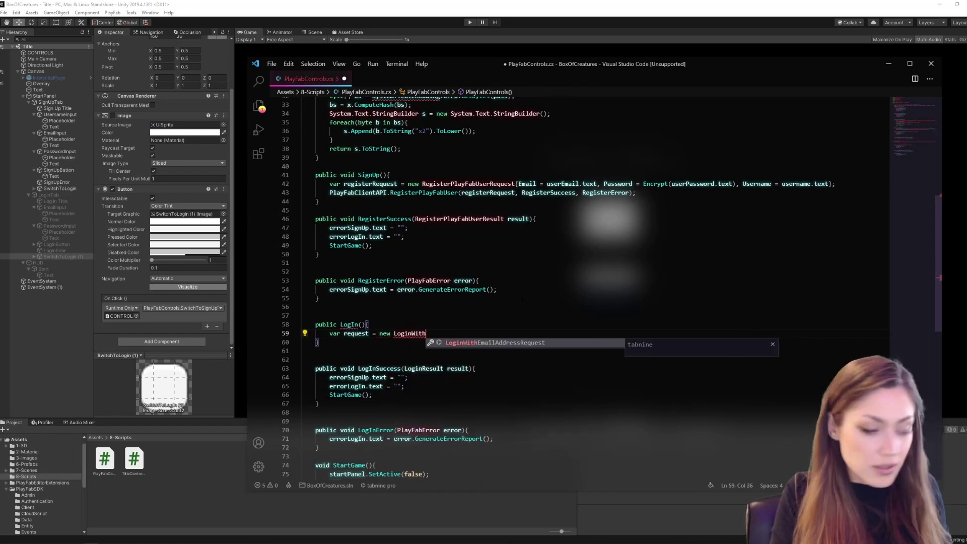
pyautogui.write('EmailAddressR')
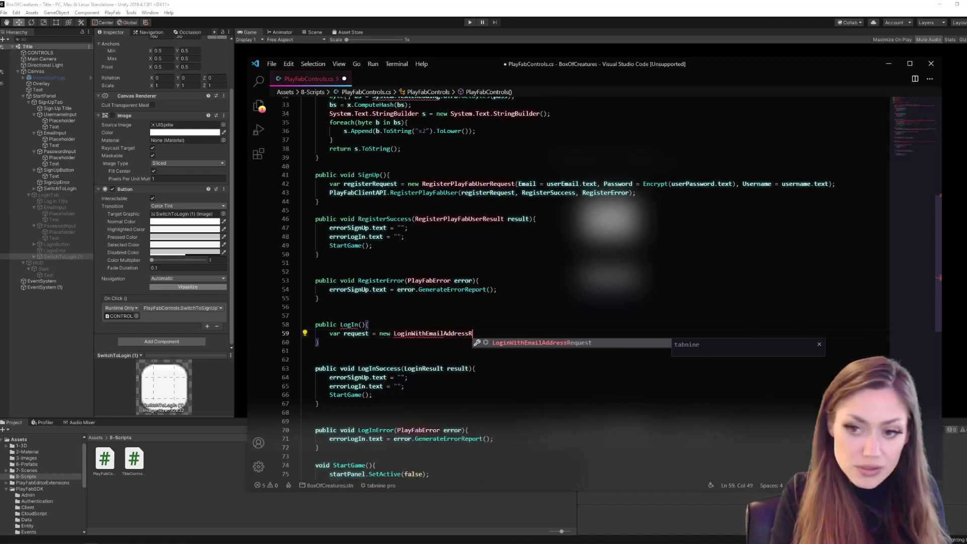
pyautogui.write('equest {Email = us')
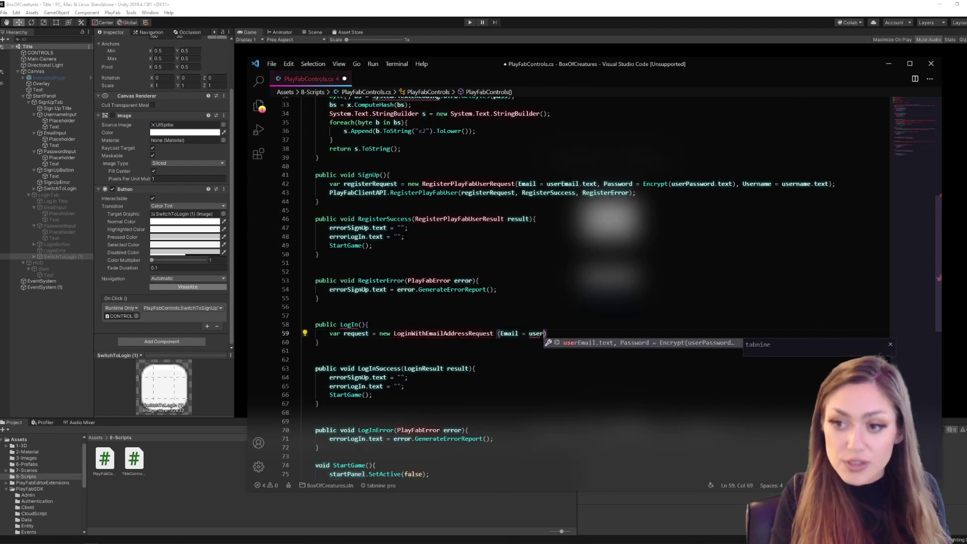
pyautogui.write('erEmailLo')
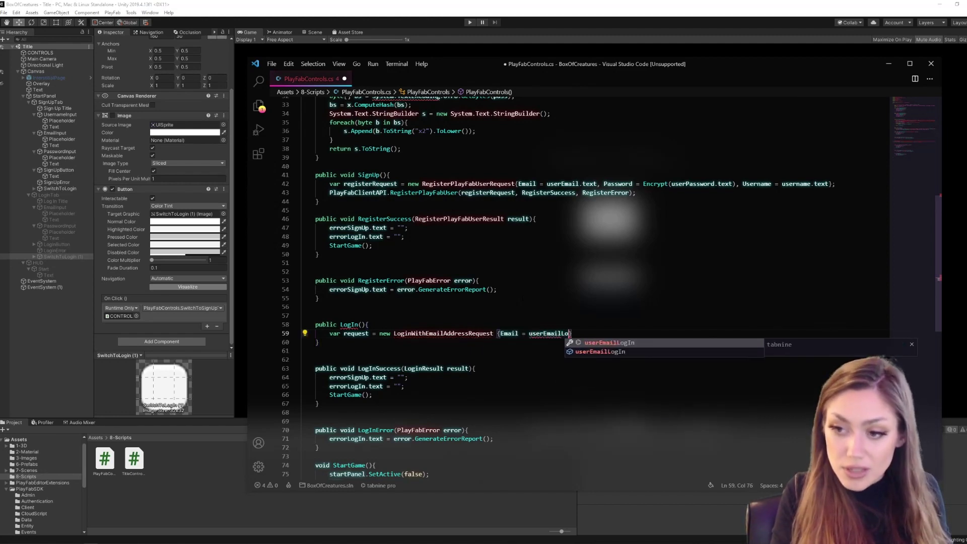
pyautogui.write('gin.text, Pass')
pyautogui.press('Tab')
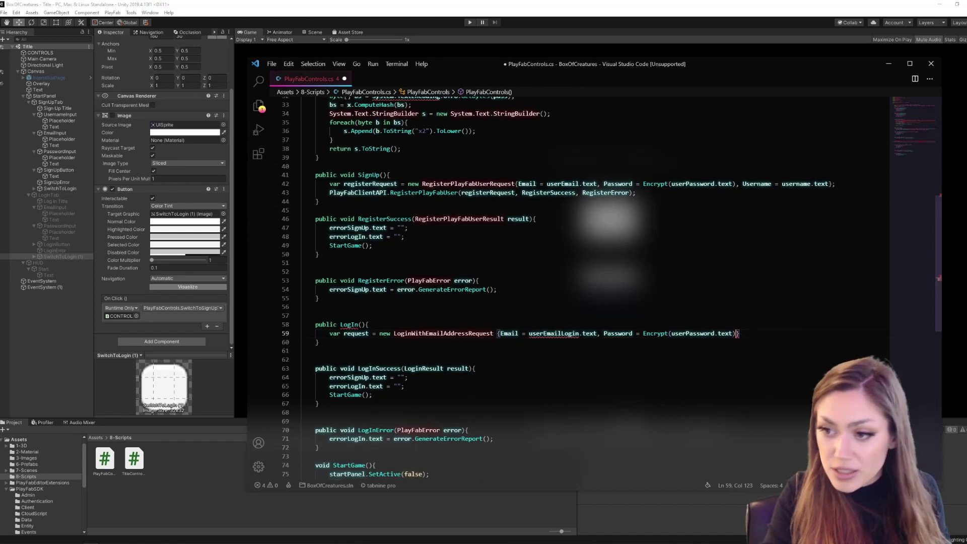
pyautogui.press('Left')
pyautogui.press('Left')
pyautogui.press('Left')
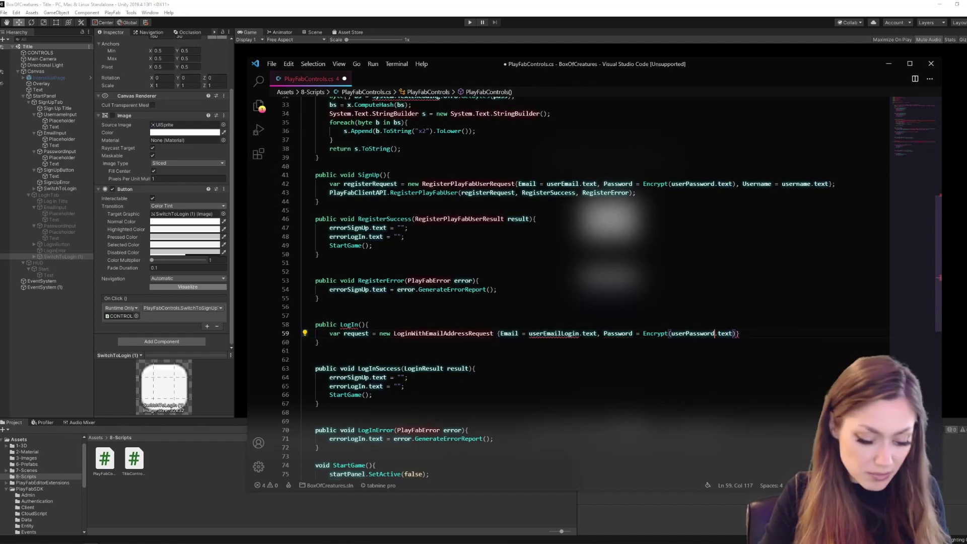
pyautogui.write('Login')
pyautogui.press('Escape')
pyautogui.scroll(3, 597, 287)
# - Add PlayFabClientAPI.LoginWithEmailAddress(request, LogInSuccess, LogInSuccess) below the request line
pyautogui.press('End')
pyautogui.write(';')
pyautogui.press('Return')
pyautogui.scroll(-5, 597, 287)
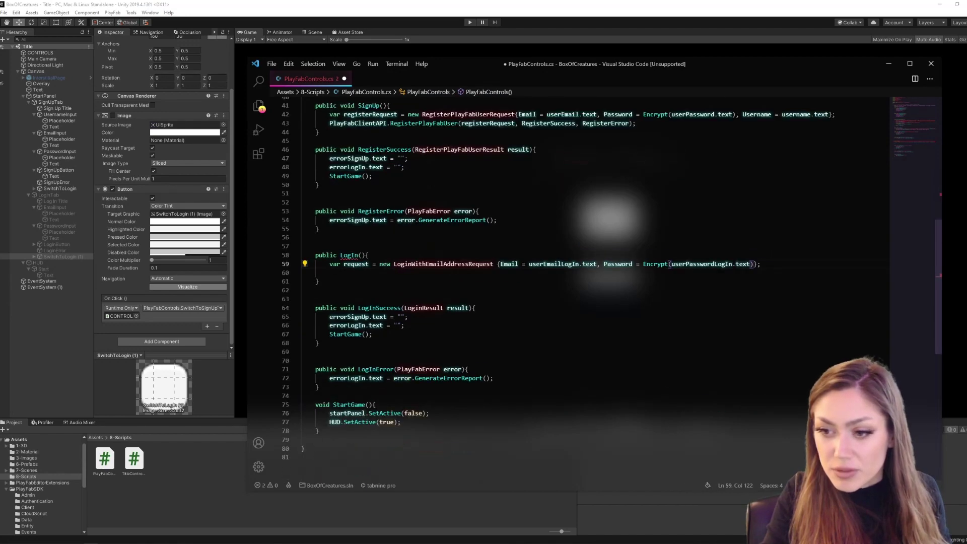
pyautogui.write('Play')
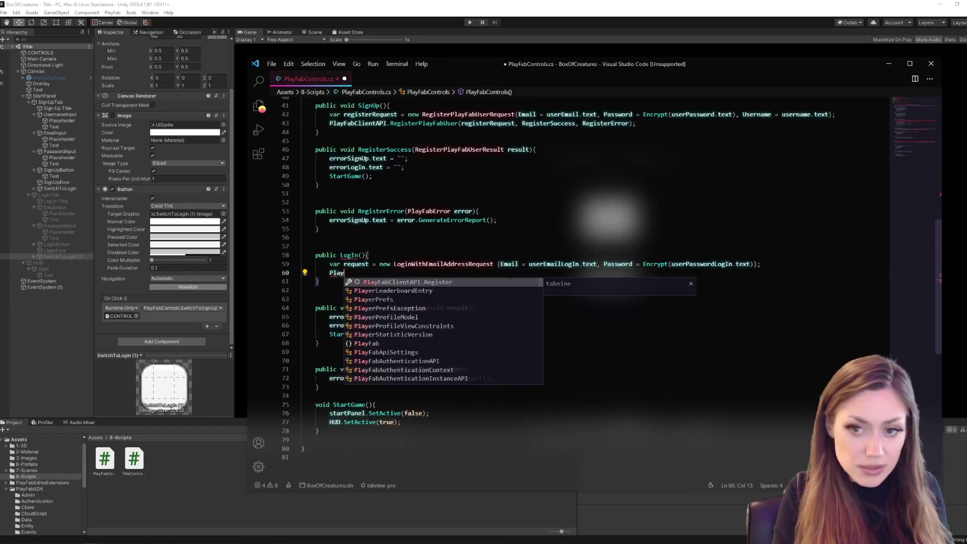
pyautogui.write('FabClie')
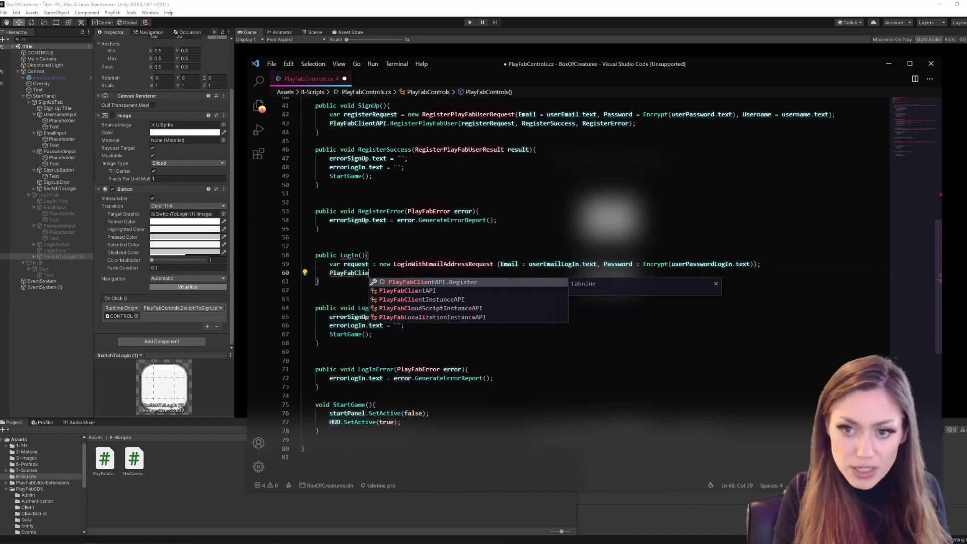
pyautogui.write('ntAPI.Lo')
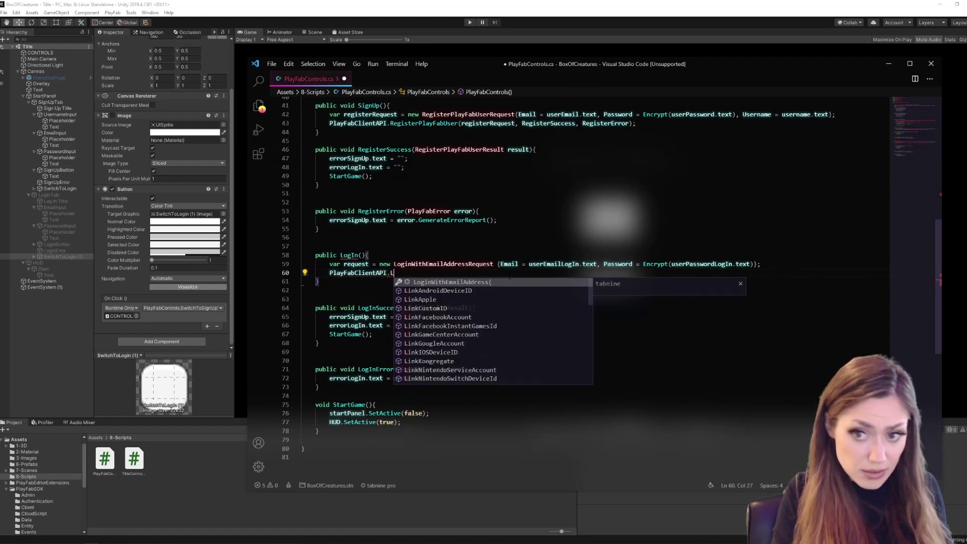
pyautogui.write('gin')
pyautogui.press('Tab')
pyautogui.write('(')
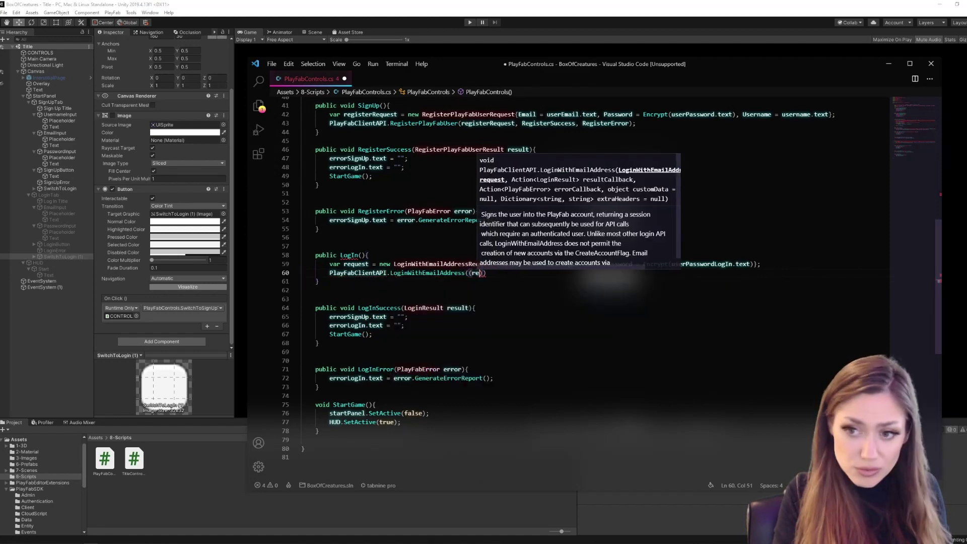
pyautogui.write('request, LogIn')
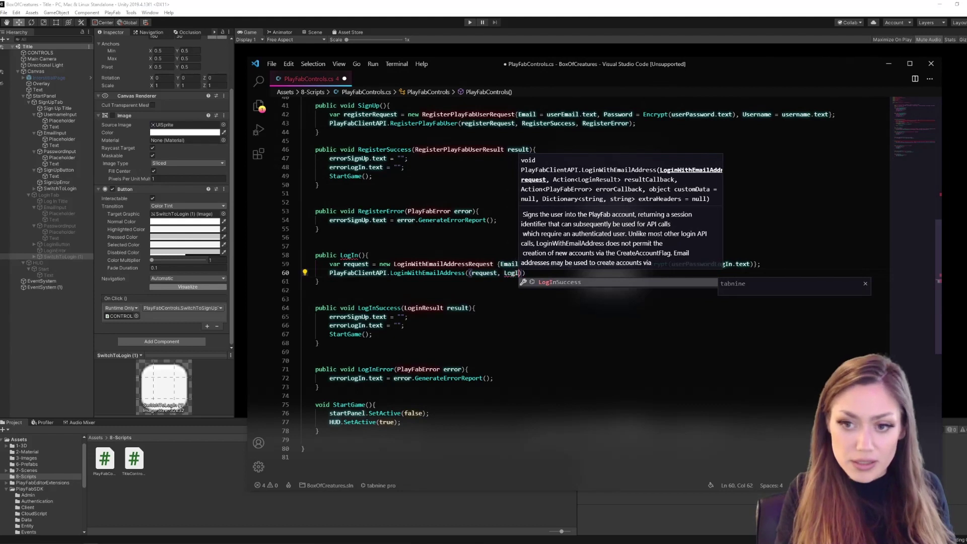
pyautogui.press('Tab')
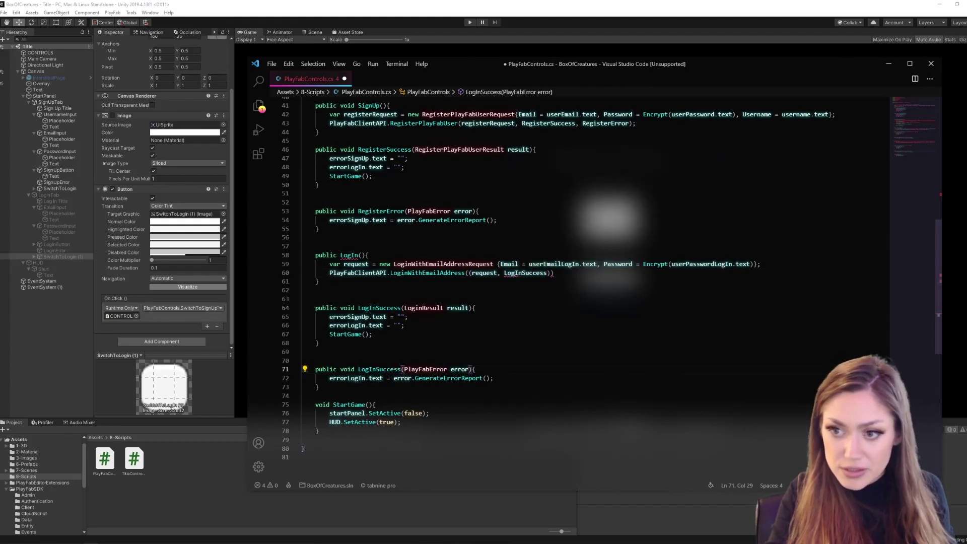
pyautogui.write(',.')
pyautogui.press('BackSpace')
pyautogui.press('BackSpace')
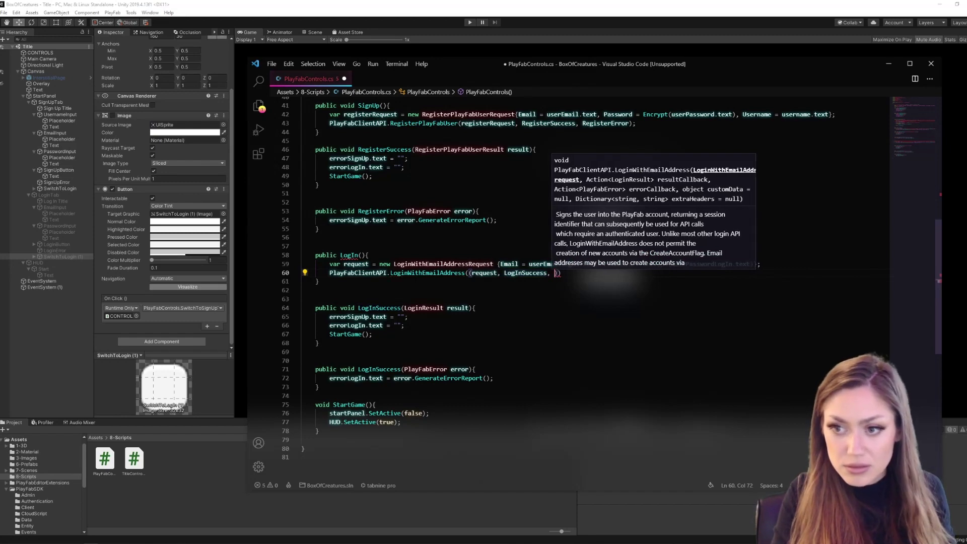
pyautogui.write('LogInSuccess')
pyautogui.scroll(3, 529, 302)
# - Save the PlayFabControls script
pyautogui.click(351, 348)
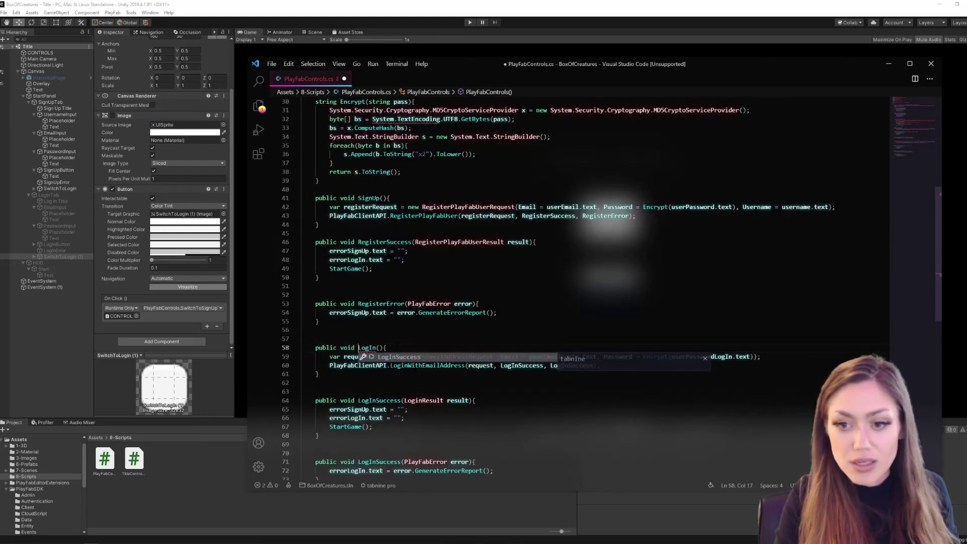
pyautogui.hotkey('ctrl', 's')
pyautogui.click(409, 304)
pyautogui.scroll(-5, 530, 303)
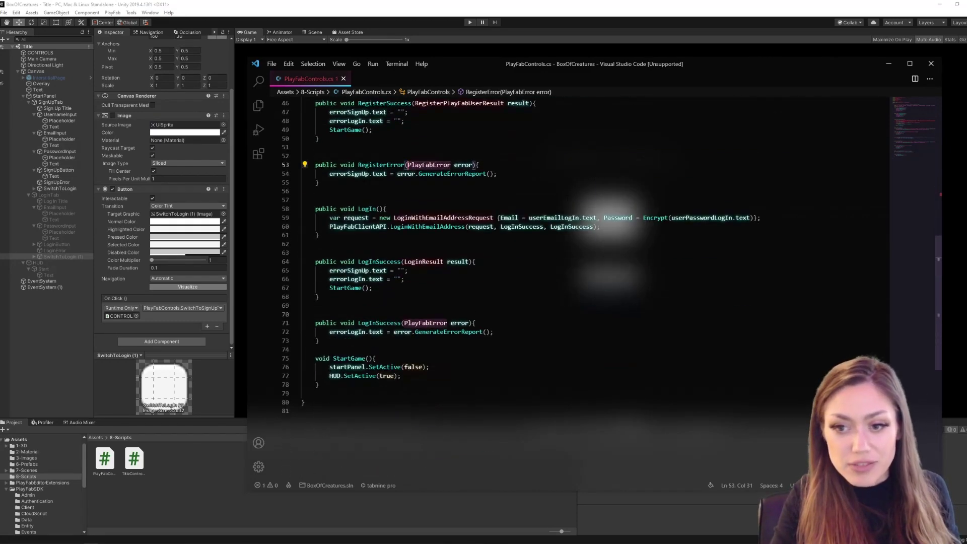
pyautogui.scroll(6, 529, 303)
pyautogui.scroll(8, 529, 302)
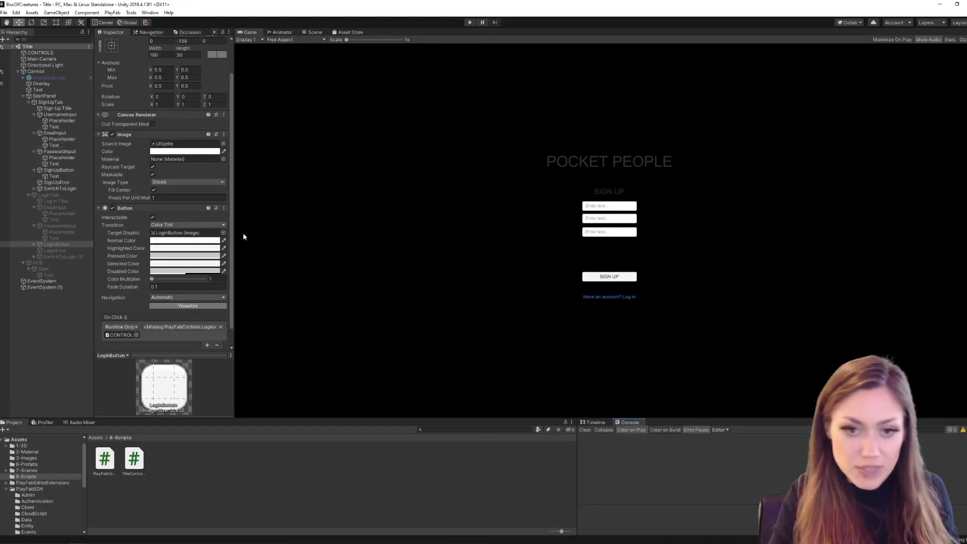
# - Set the log-in button's On Click function to PlayFabControls > Login()
pyautogui.click(53, 245)
pyautogui.click(191, 330)
pyautogui.moveTo(171, 372)
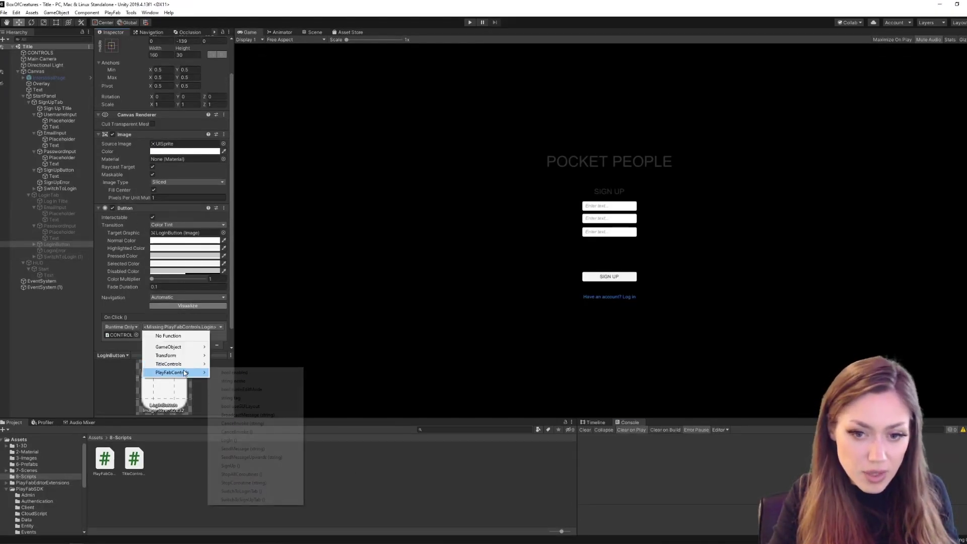
pyautogui.click(257, 442)
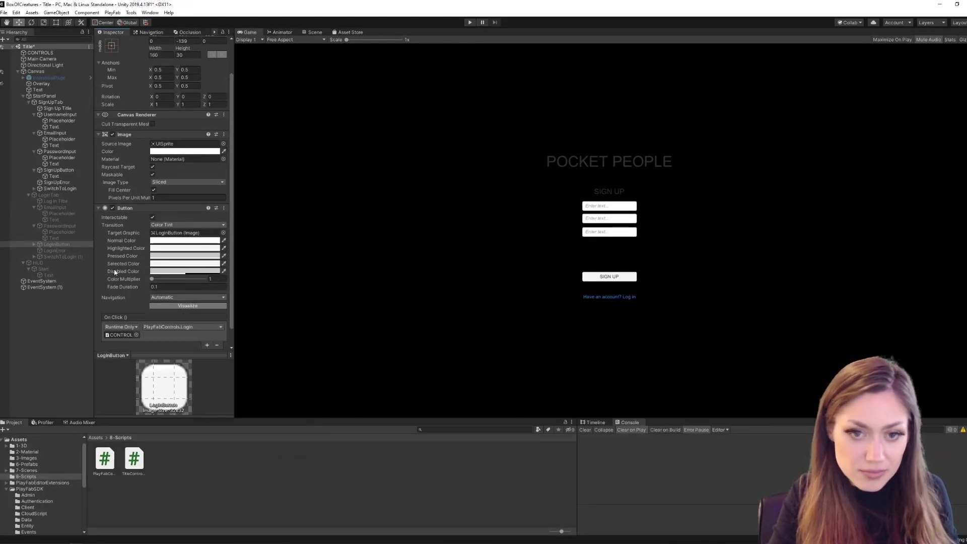
# - Set SignUpButton's On Click to PlayFabControls > SignUp() and select CONTROLS
pyautogui.click(56, 189)
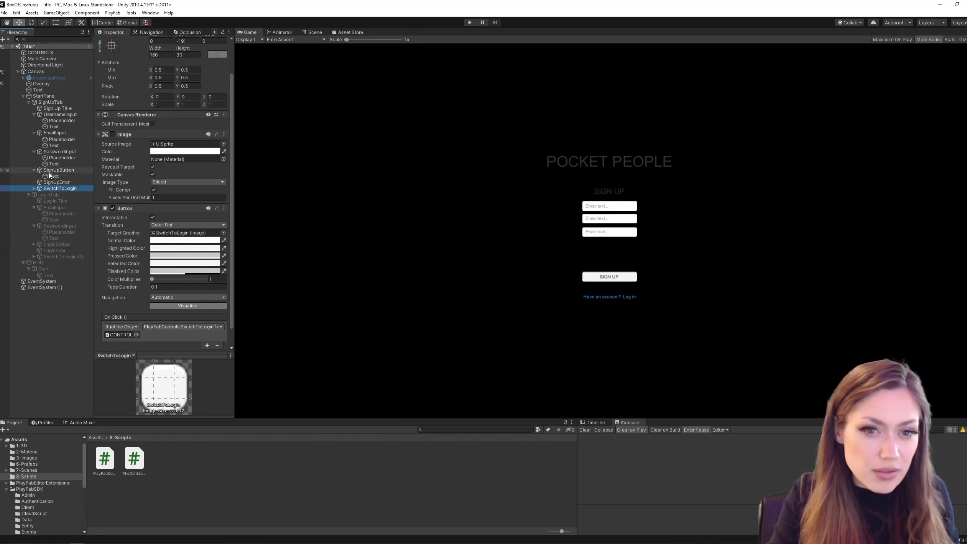
pyautogui.click(61, 171)
pyautogui.click(184, 326)
pyautogui.moveTo(172, 373)
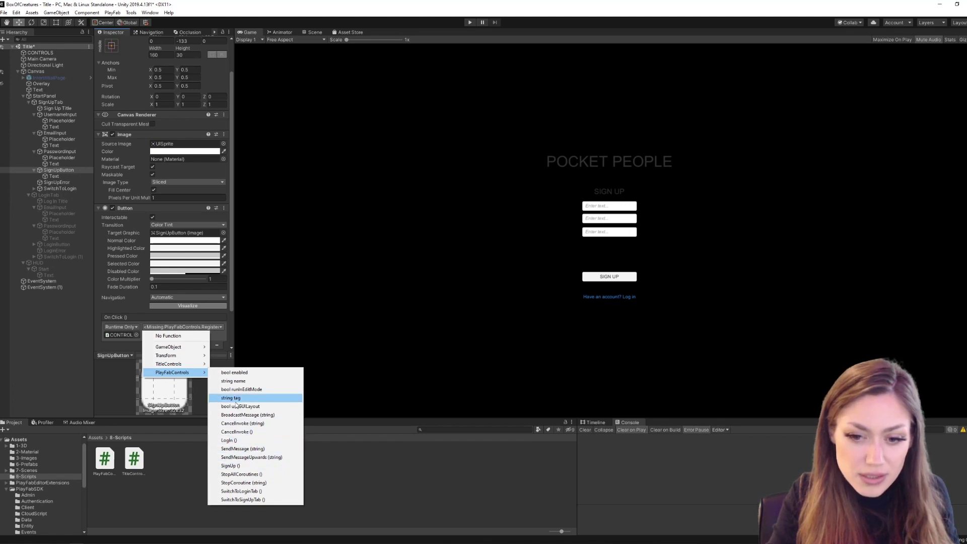
pyautogui.click(249, 465)
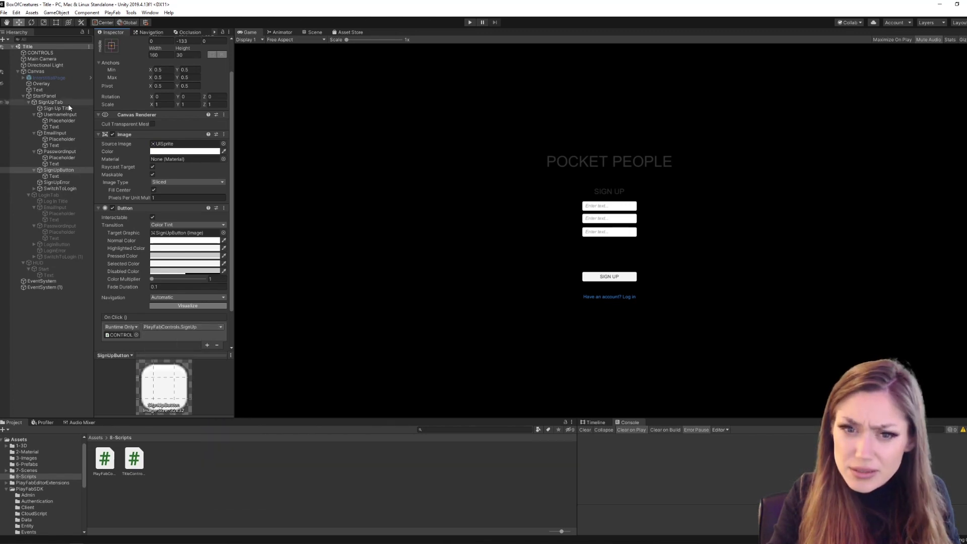
pyautogui.click(41, 52)
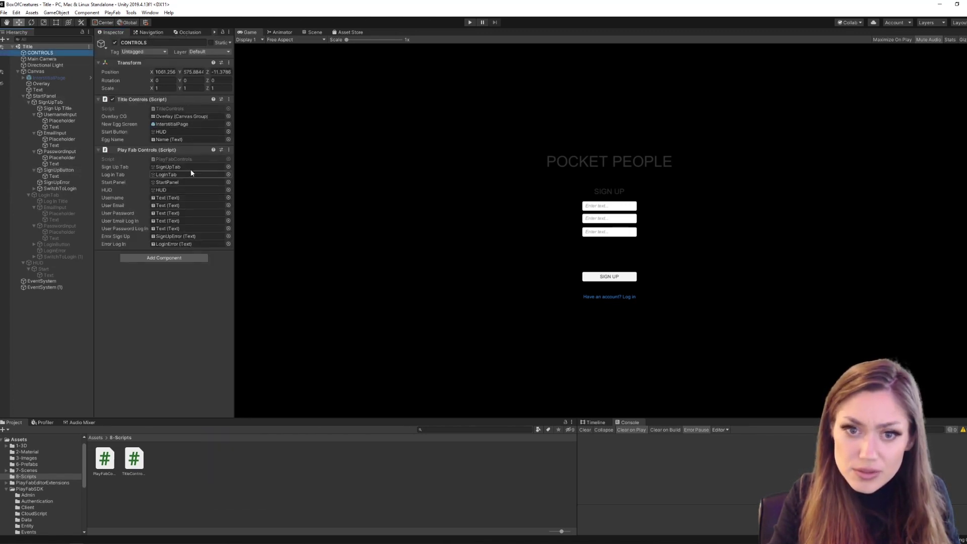
# - Enter play mode and submit a test sign-up with an email and password
pyautogui.click(470, 23)
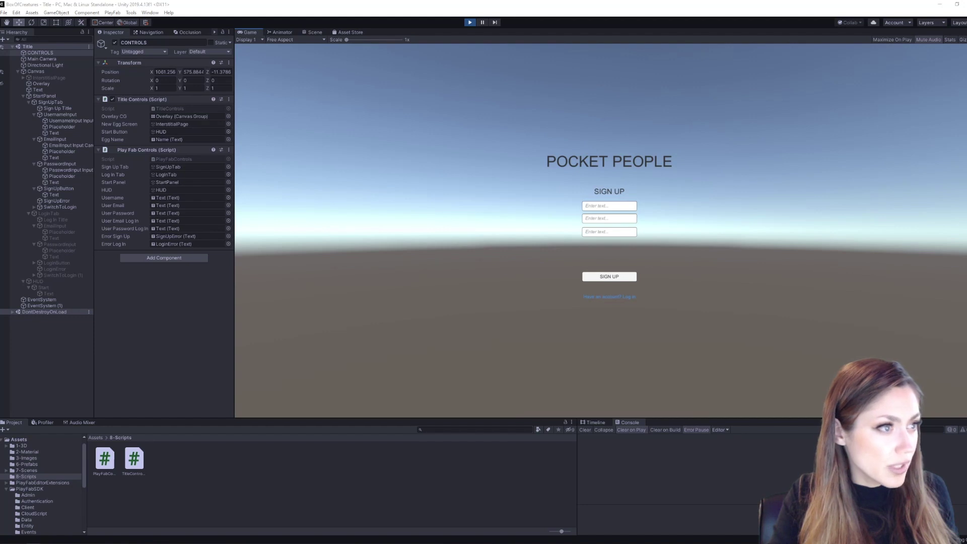
pyautogui.click(4, 189)
pyautogui.moveTo(500, 50); pyautogui.dragTo(519, 61)
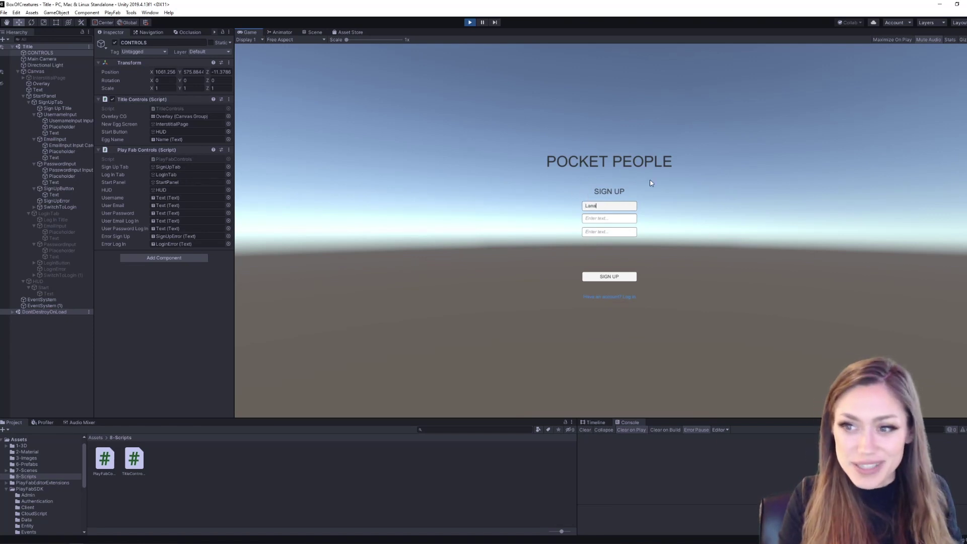
pyautogui.click(613, 219)
pyautogui.write('l')
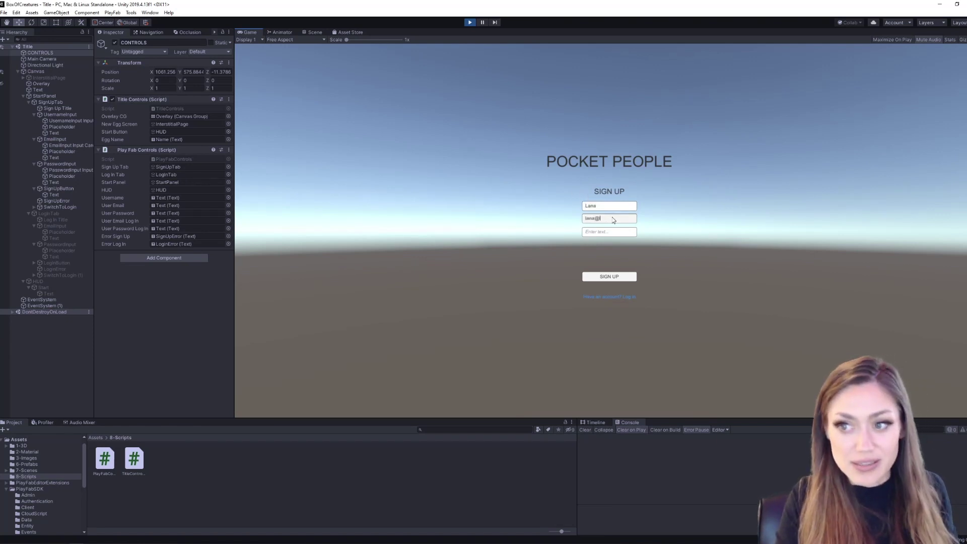
pyautogui.write('ana.com')
pyautogui.click(604, 232)
pyautogui.write('*')
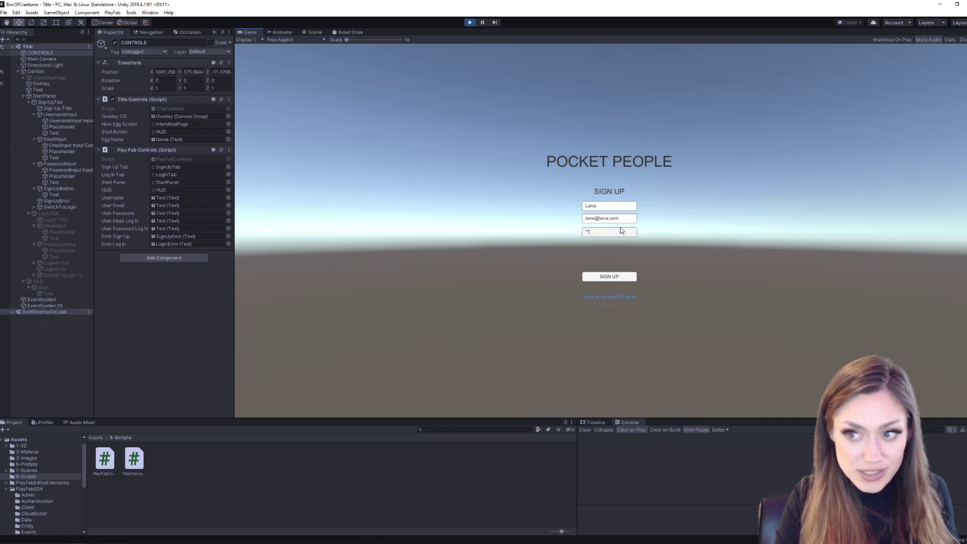
pyautogui.click(613, 278)
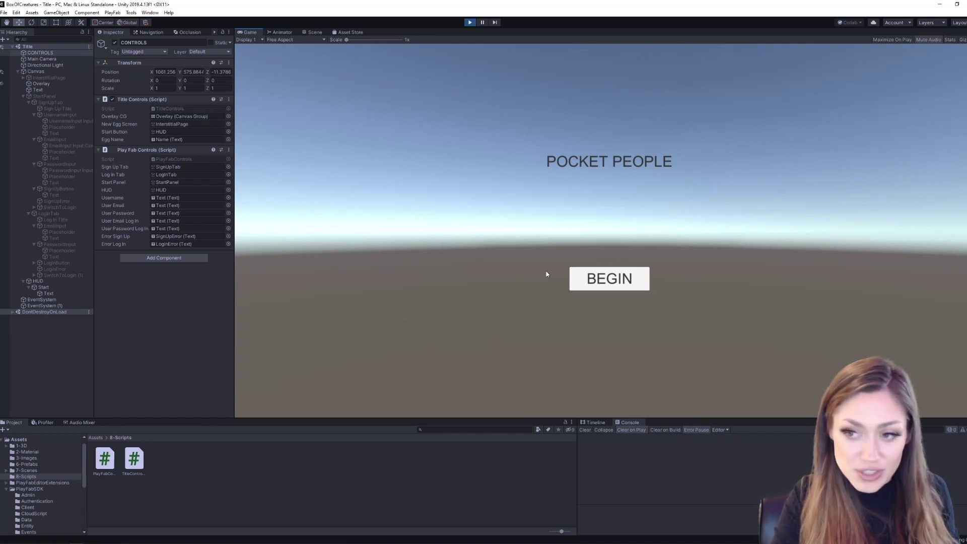
# - Pass the BEGIN and new-egg screens, walk with W, D, S, then stop play
pyautogui.click(582, 282)
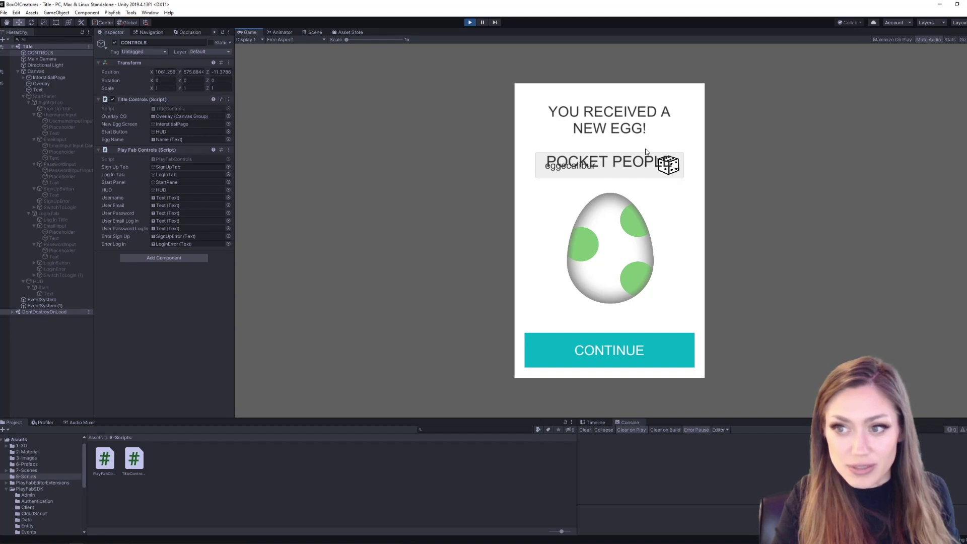
pyautogui.click(647, 357)
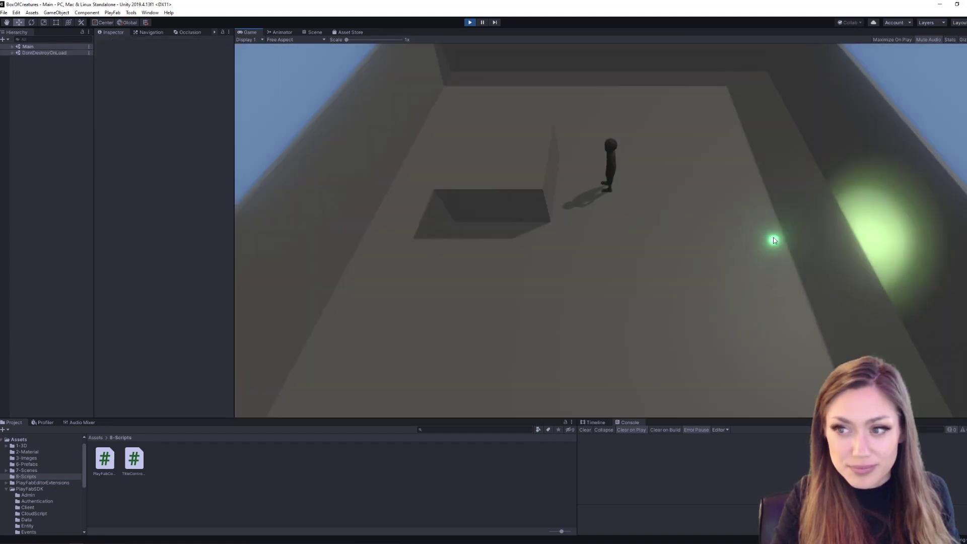
pyautogui.press('w')
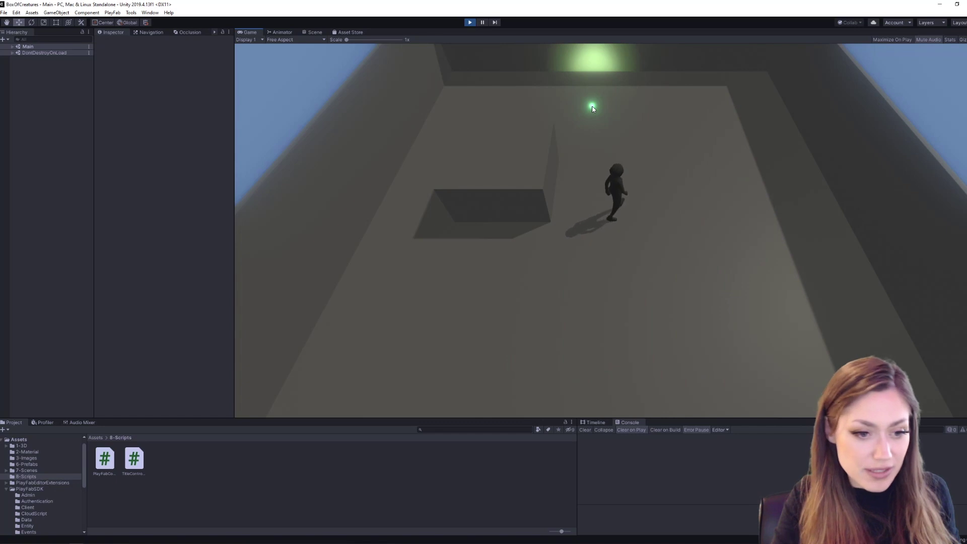
pyautogui.press('d')
pyautogui.press('s')
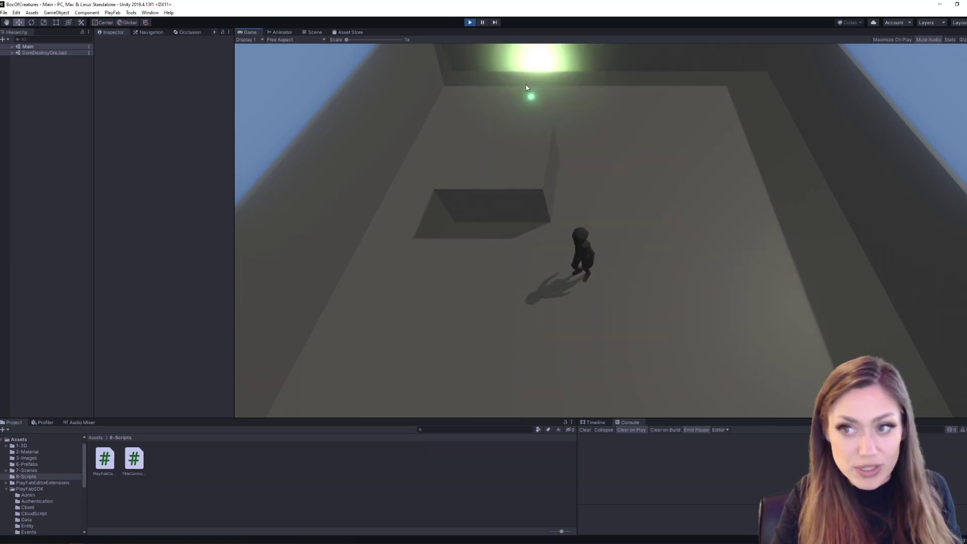
pyautogui.click(470, 22)
# - Reload the PlayFab Players page and search twice until two players show, then return to Unity
pyautogui.hotkey('alt', 'Tab')
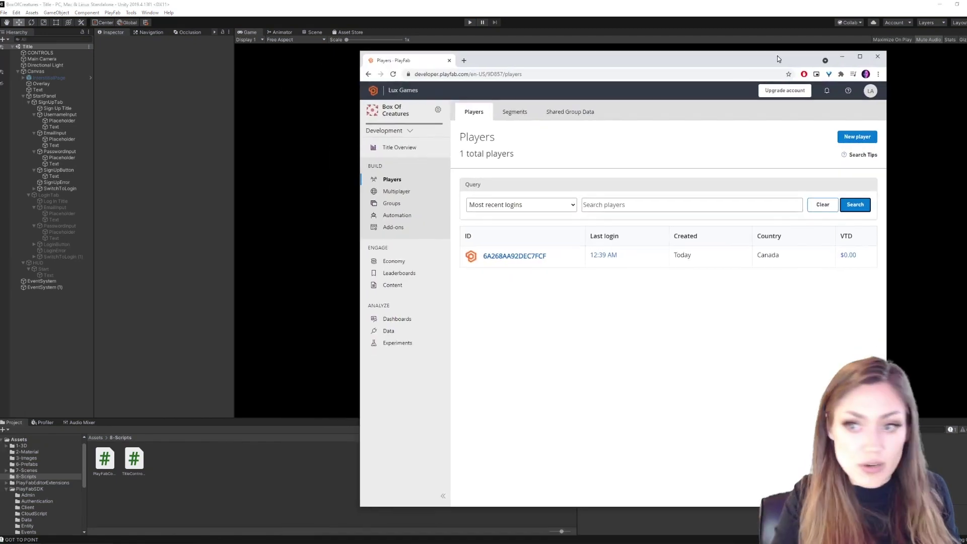
pyautogui.click(389, 74)
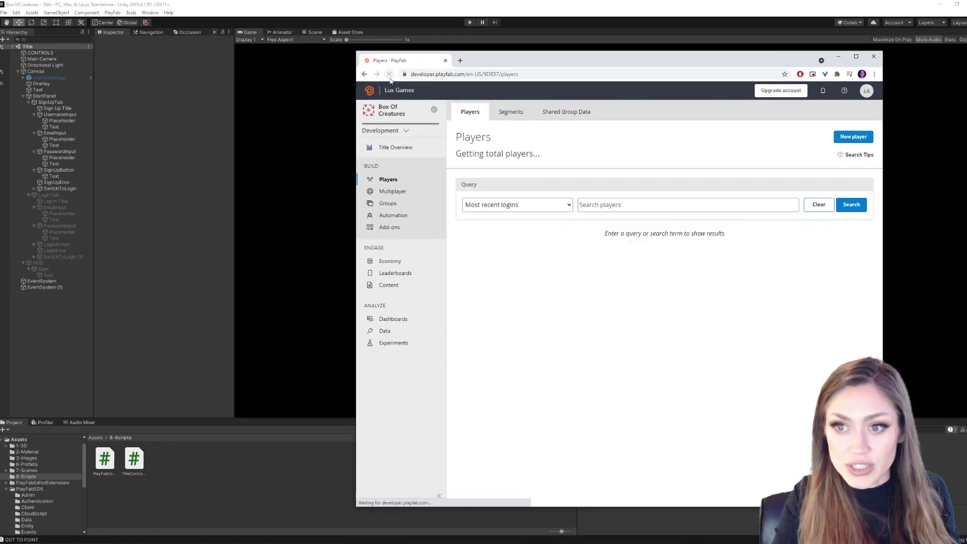
pyautogui.click(851, 205)
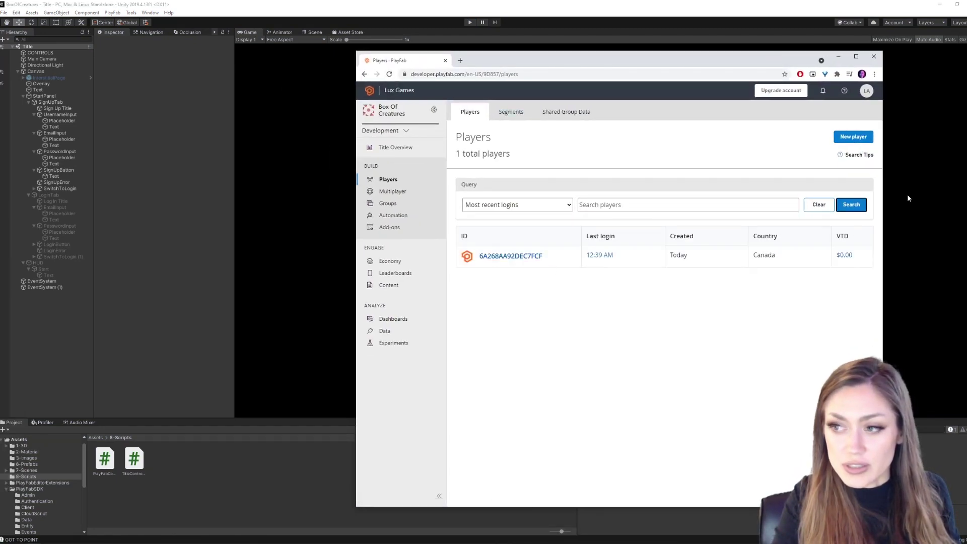
pyautogui.click(856, 204)
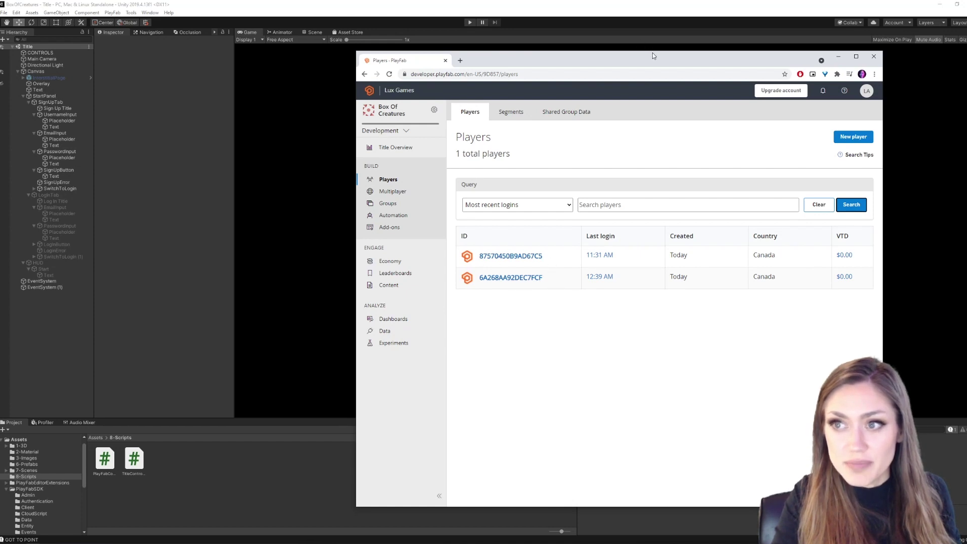
pyautogui.hotkey('alt', 'Tab')
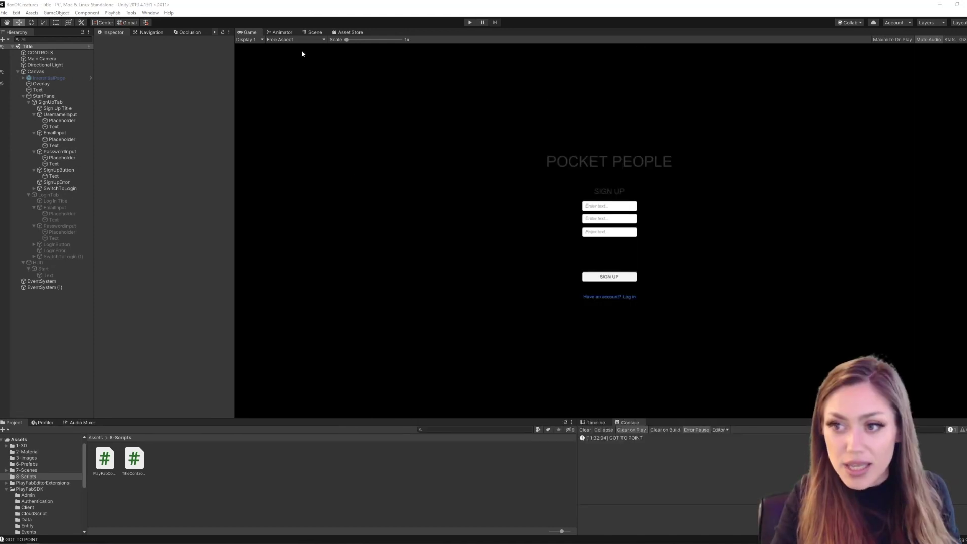
# - In play mode, log in with the test account email, pass BEGIN, then restart play
pyautogui.click(469, 22)
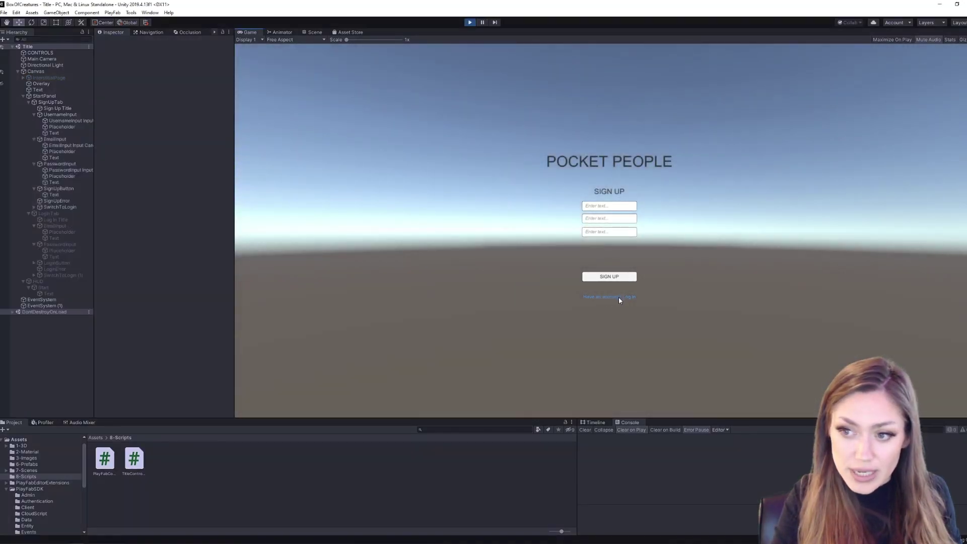
pyautogui.click(620, 297)
pyautogui.click(601, 218)
pyautogui.write('l')
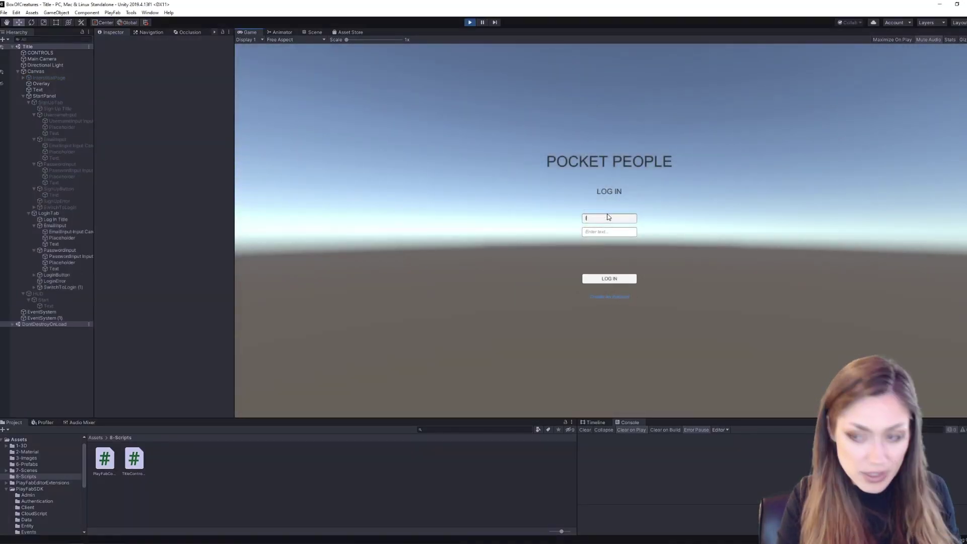
pyautogui.write('ana.com')
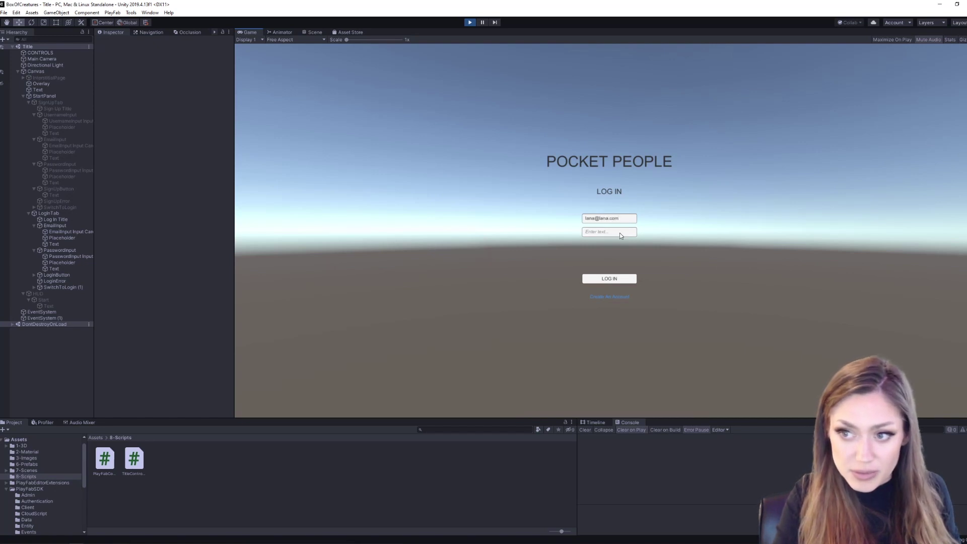
pyautogui.click(610, 278)
pyautogui.click(618, 282)
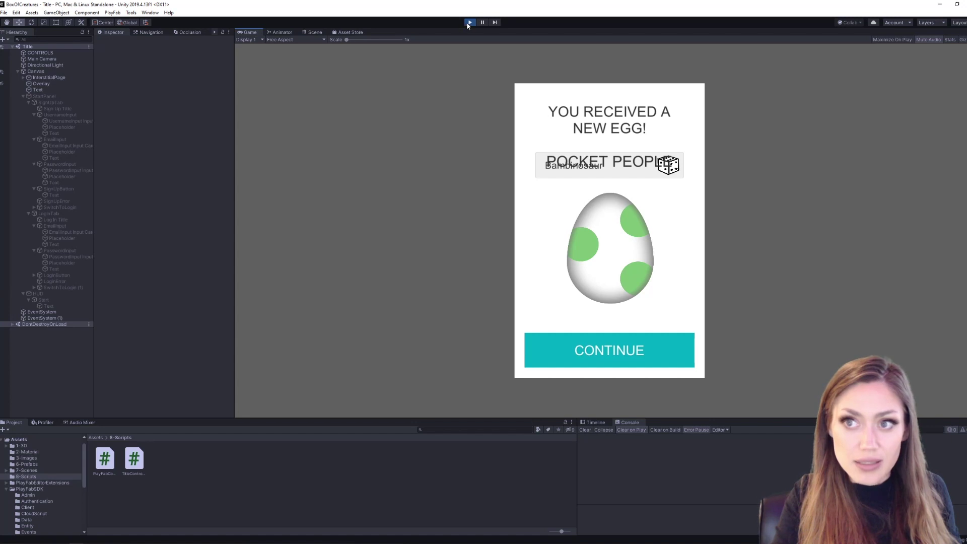
pyautogui.click(468, 23)
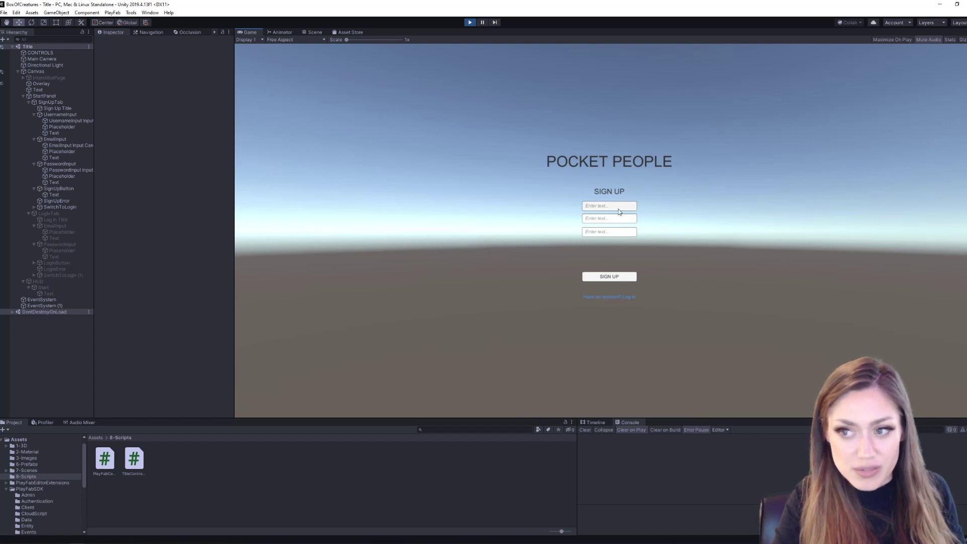
# - Press SIGN UP with every field blank and read the resulting error text
pyautogui.click(628, 205)
pyautogui.click(613, 277)
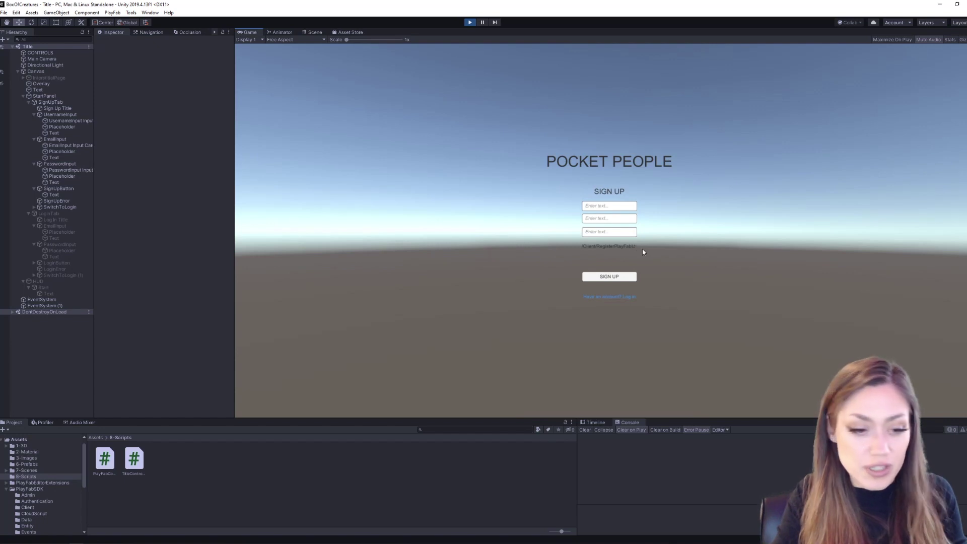
pyautogui.click(616, 206)
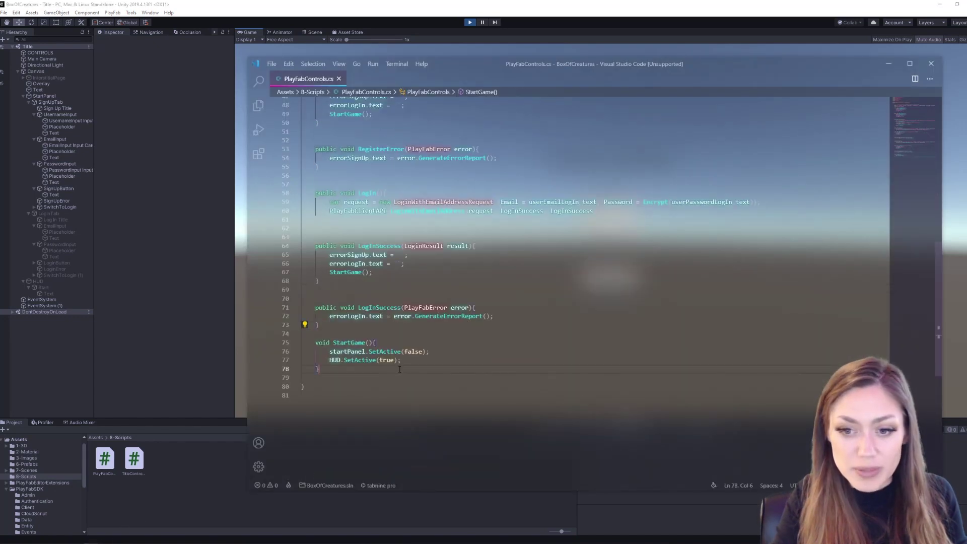
# - Insert void SignUpCheck() { } holding a // comment after StartGame()
pyautogui.press('Return')
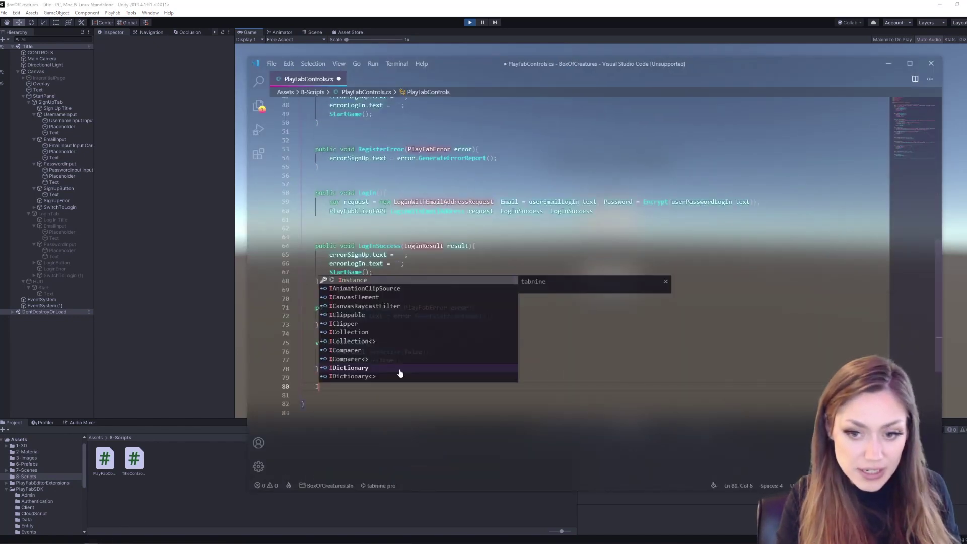
pyautogui.write('void Sign')
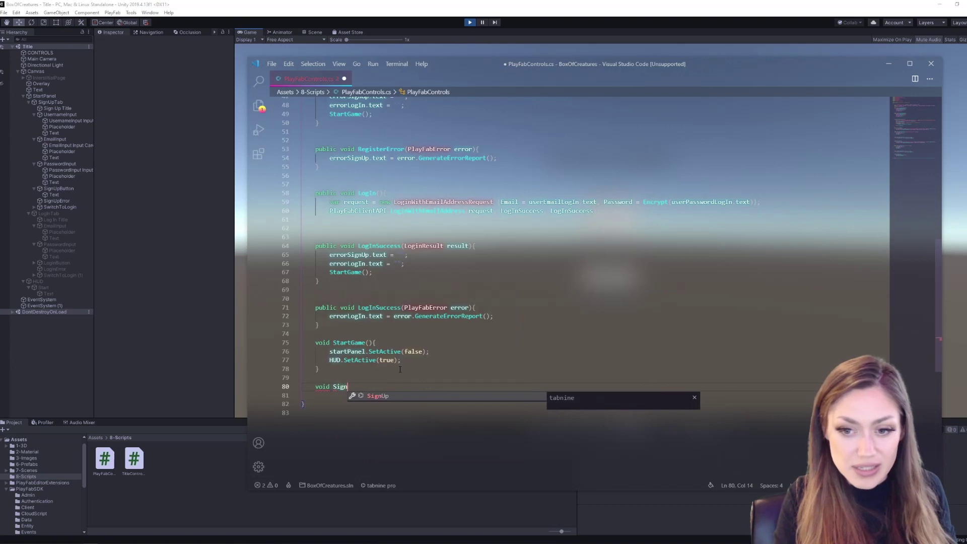
pyautogui.write('UpCheck(){')
pyautogui.press('Return')
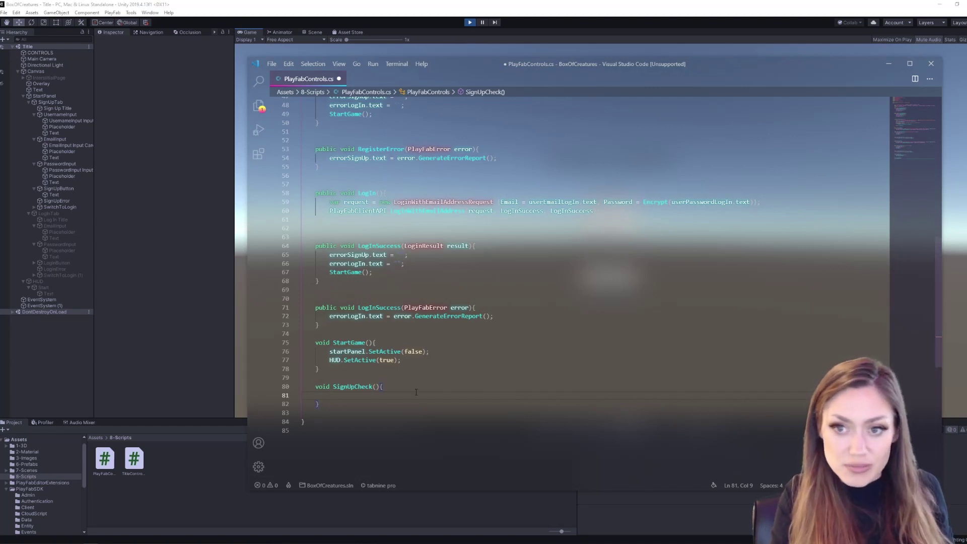
pyautogui.write('// if the ')
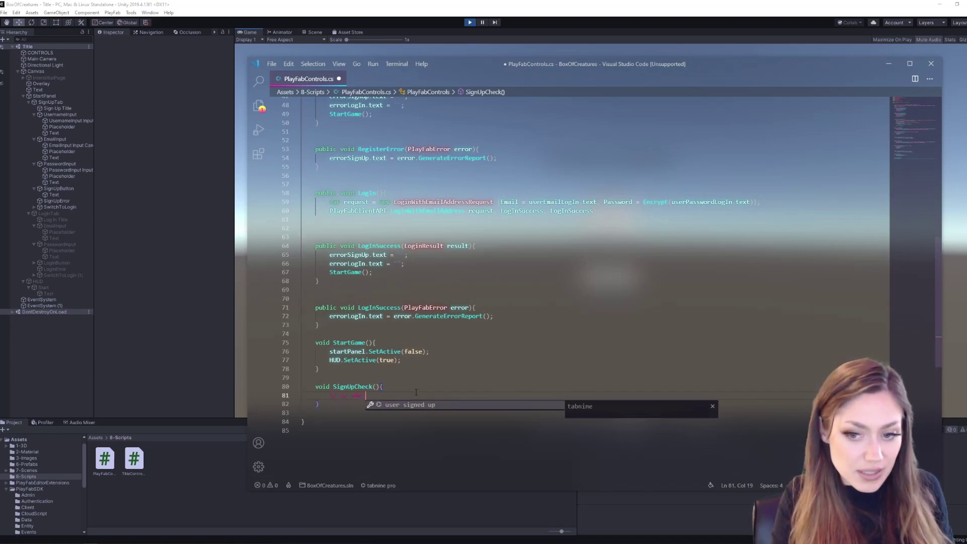
pyautogui.write('user logg')
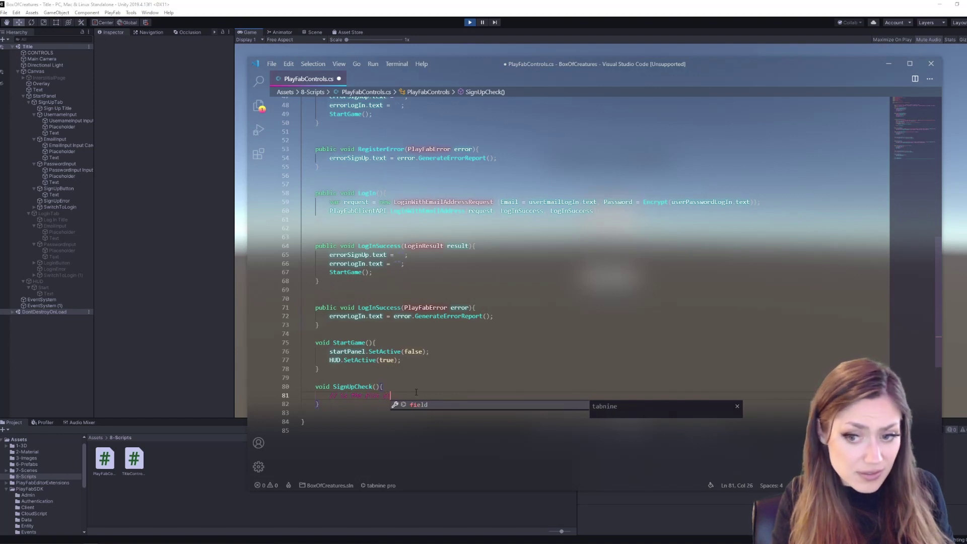
pyautogui.write('ed')
pyautogui.write('in the')
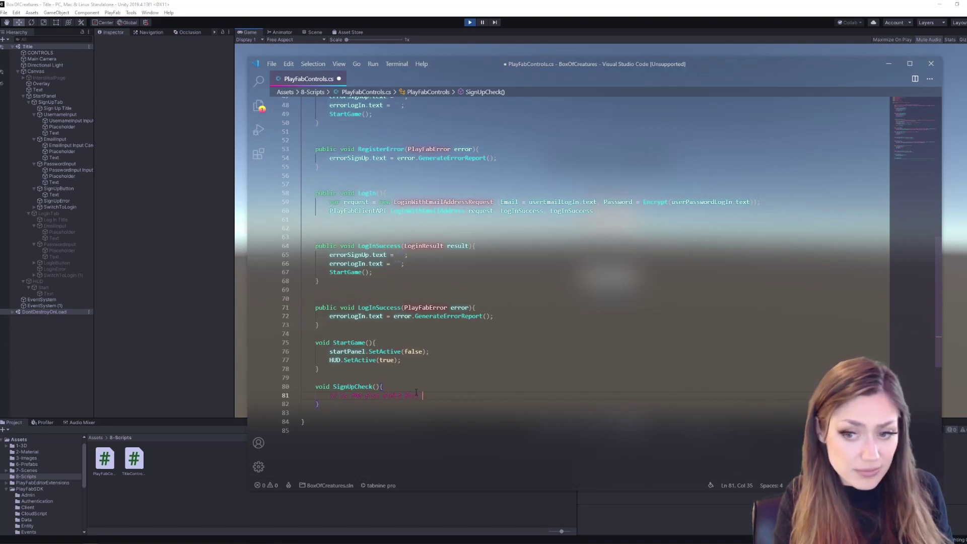
pyautogui.press('Return')
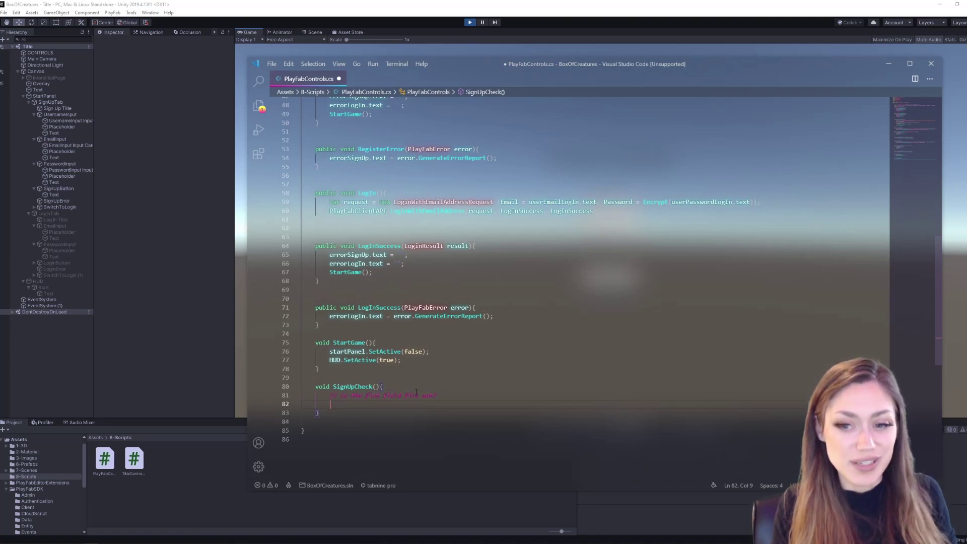
pyautogui.scroll(13, 276, 325)
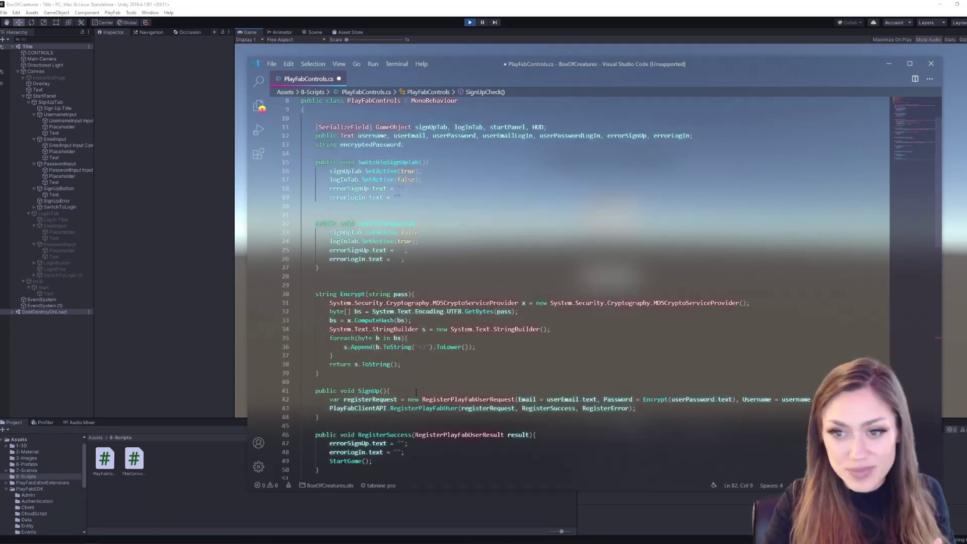
# - Enter throwaway test text in the running sign-up form's username, email and password fields
pyautogui.click(197, 284)
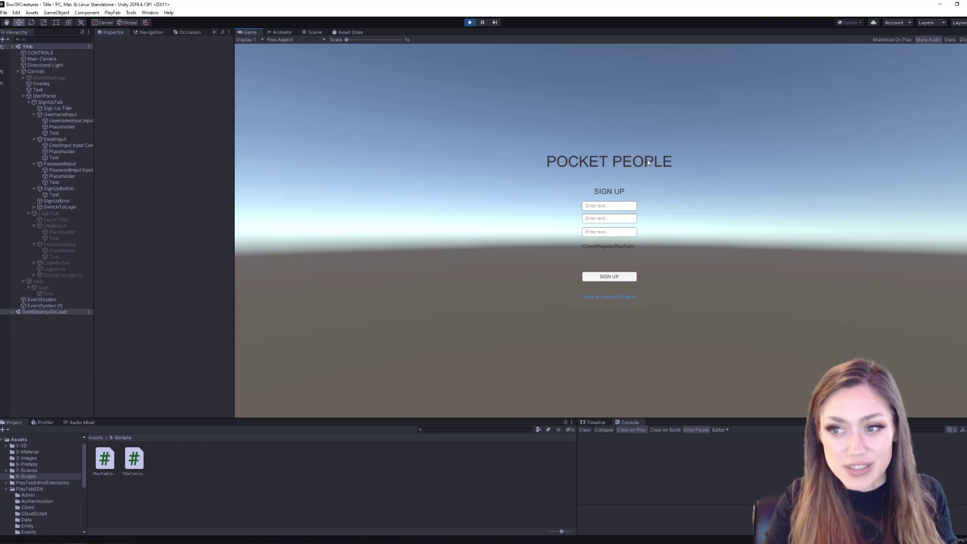
pyautogui.click(608, 205)
pyautogui.write('sdfsdfsdf')
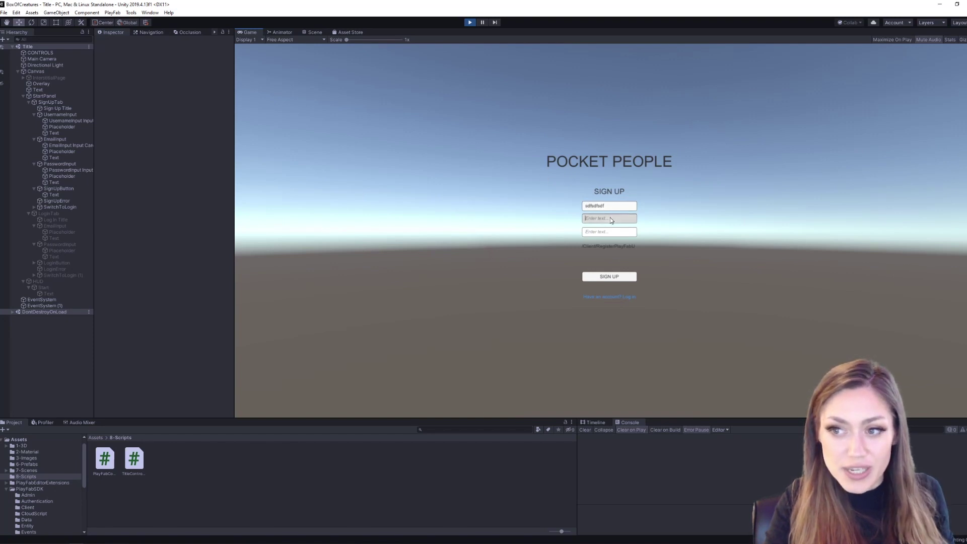
pyautogui.write('sdfsdf')
pyautogui.click(602, 229)
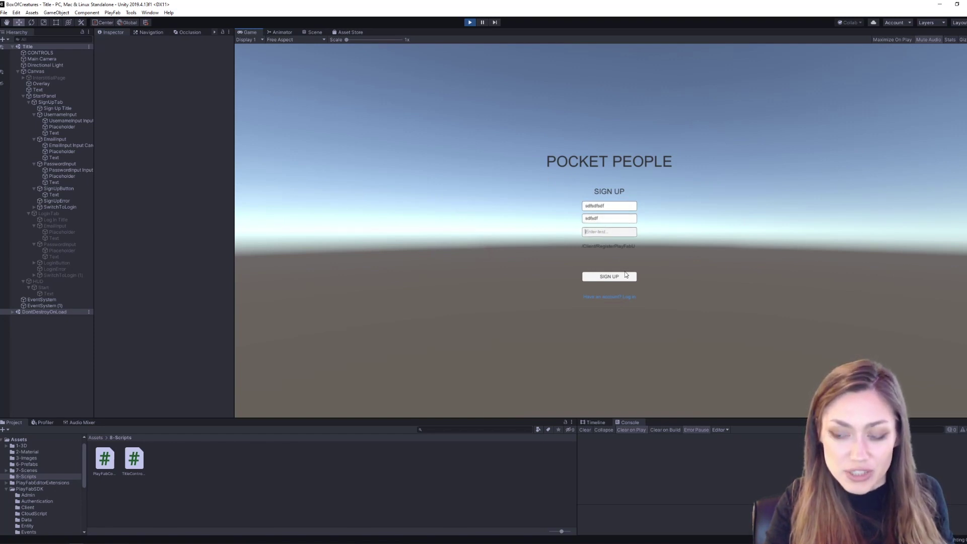
pyautogui.write('sdfsdf')
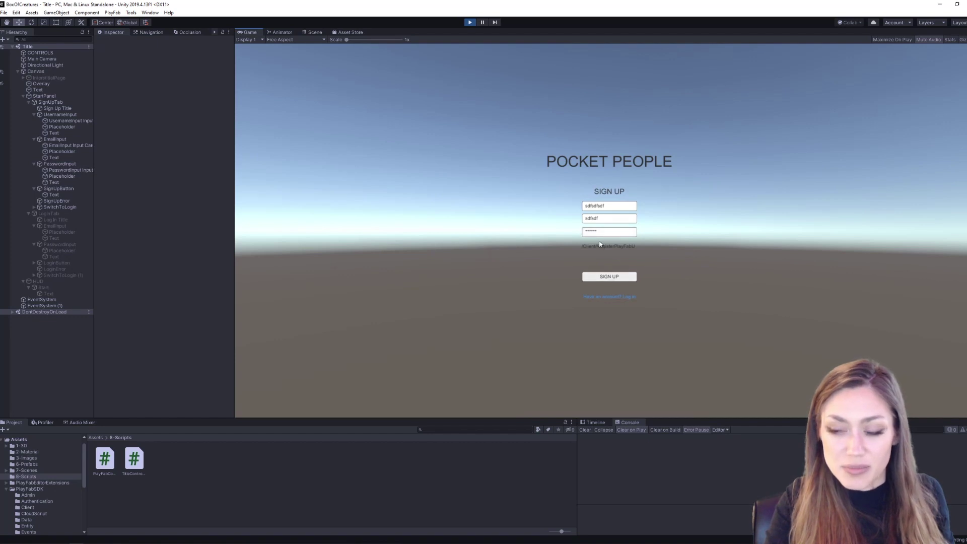